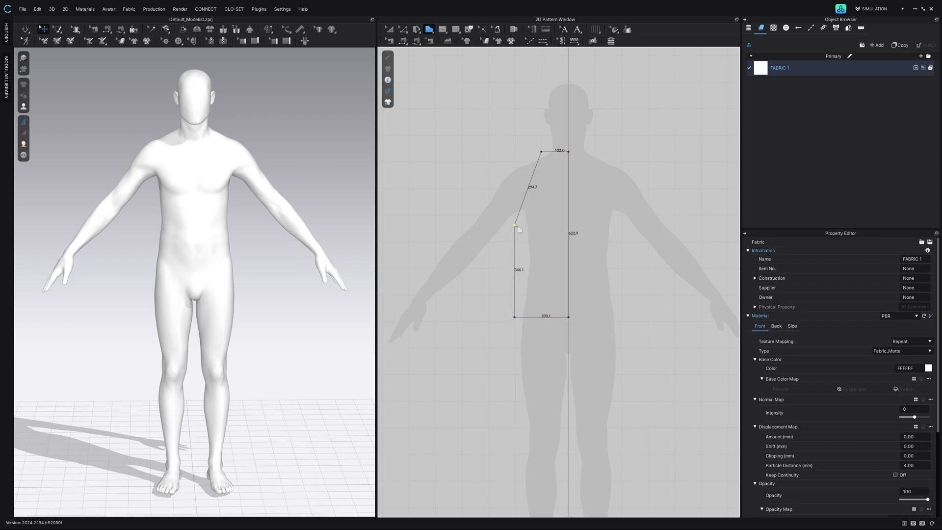
Step: Close the half-front body polygon, about 623 mm along the centre, and place a symmetric pattern of it beside the centre edge
click(515, 226)
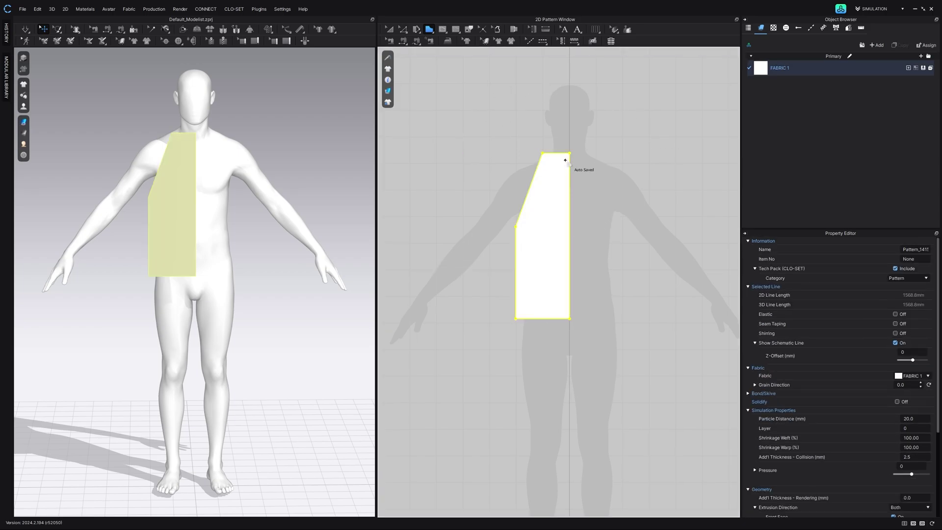
click(390, 30)
right_click(546, 197)
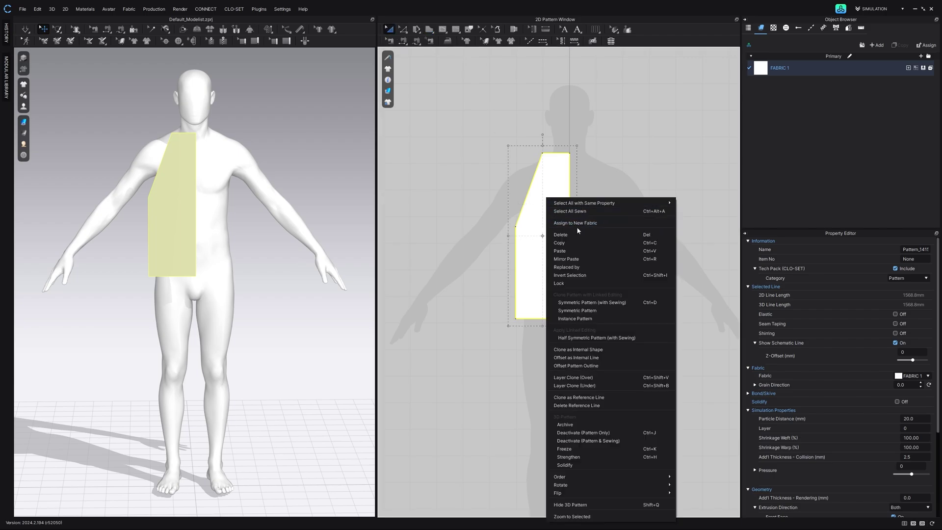
click(579, 311)
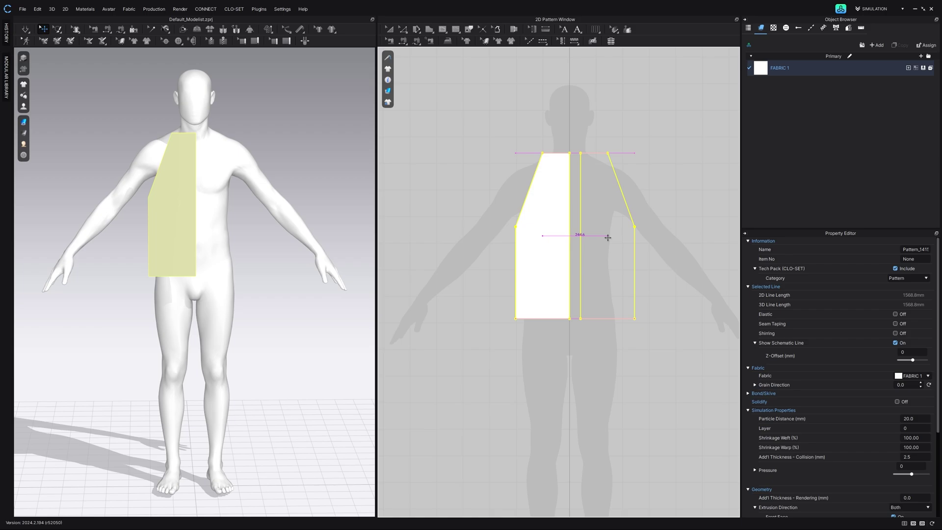
click(599, 235)
Step: Shift the linked front halves so they sit evenly on either side of the avatar's centre line
drag(549, 211, 548, 211)
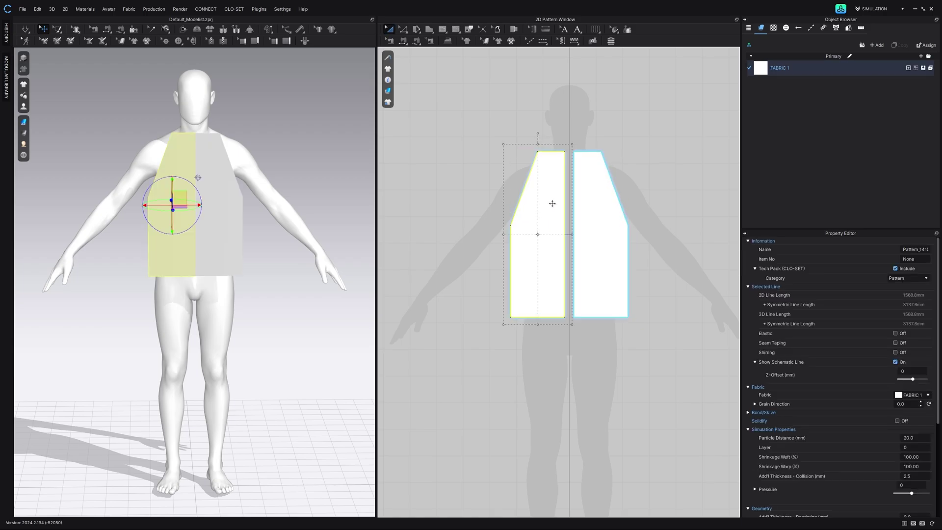
click(483, 195)
right_drag(199, 189, 218, 194)
click(545, 231)
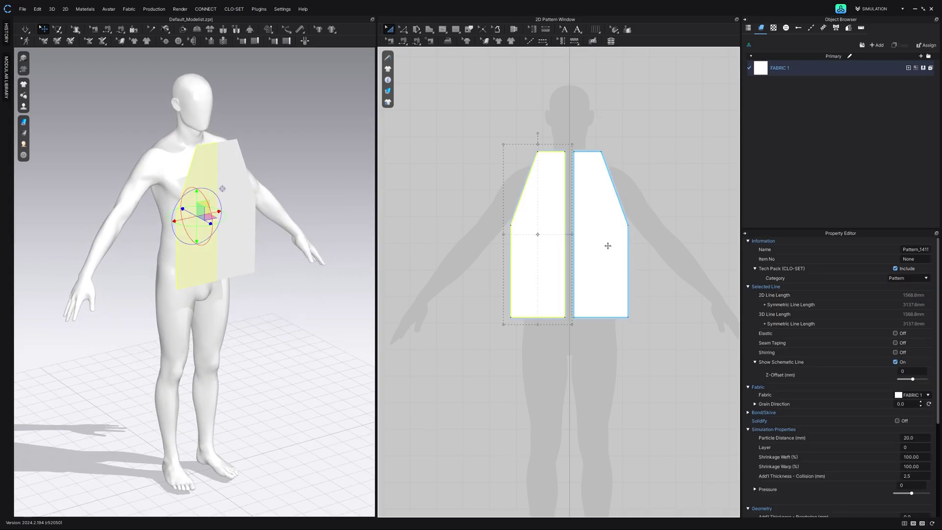
click(483, 216)
middle_drag(558, 177, 540, 183)
click(540, 182)
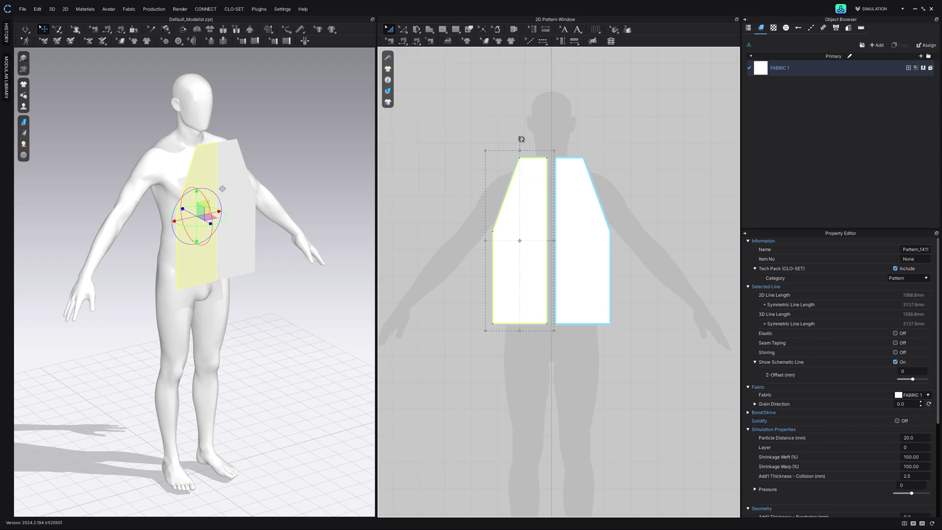
Step: Edit the front halves' points and edges to form a V neckline, a wider side and a lower centre hem
key(z)
click(524, 162)
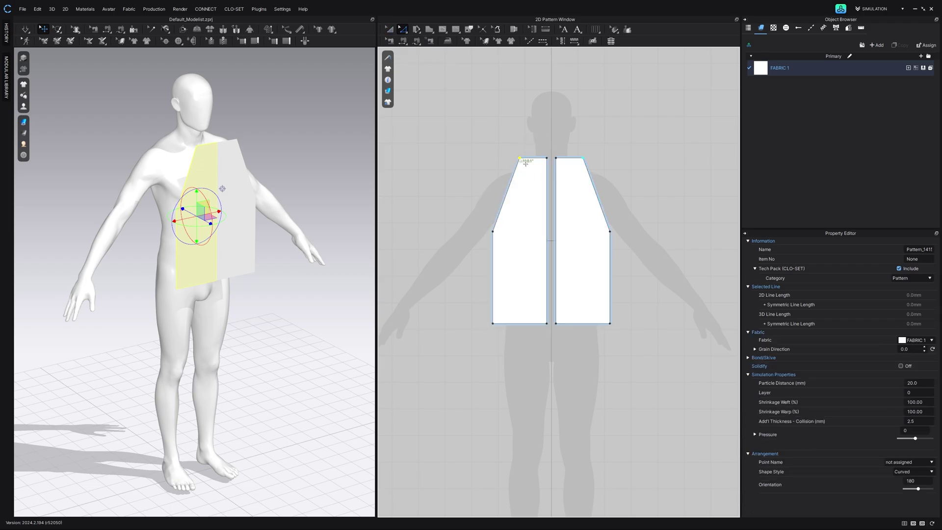
drag(529, 163, 551, 177)
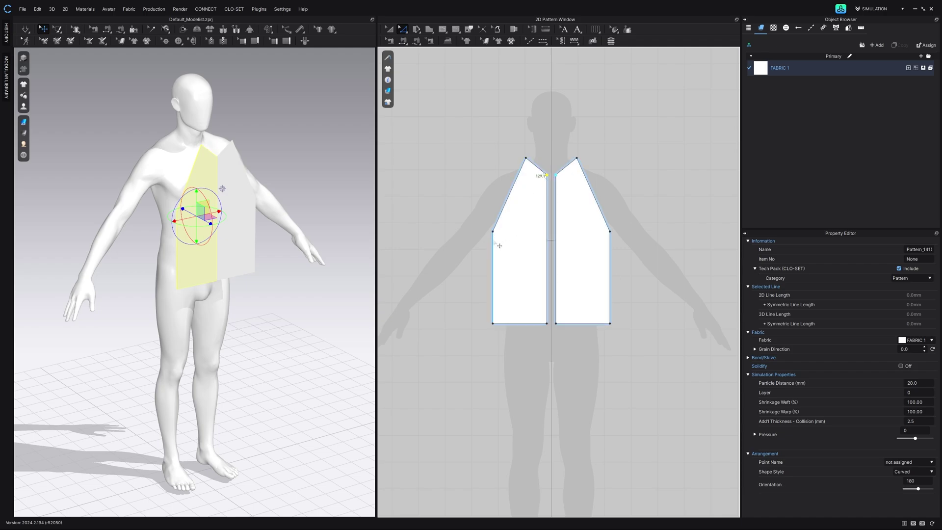
drag(494, 243, 489, 250)
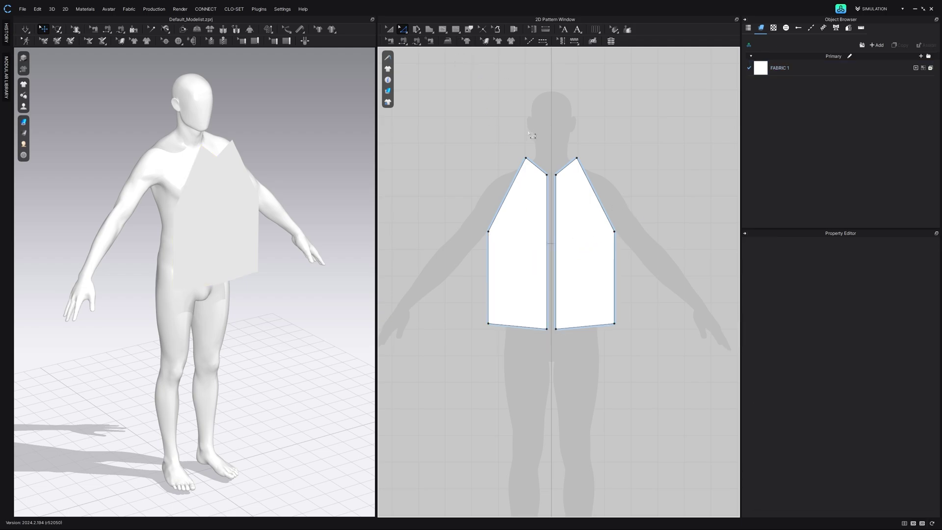
Step: Copy the left-hand front half and paste it level with the fronts, beyond the right-hand half, as a back piece
click(500, 227)
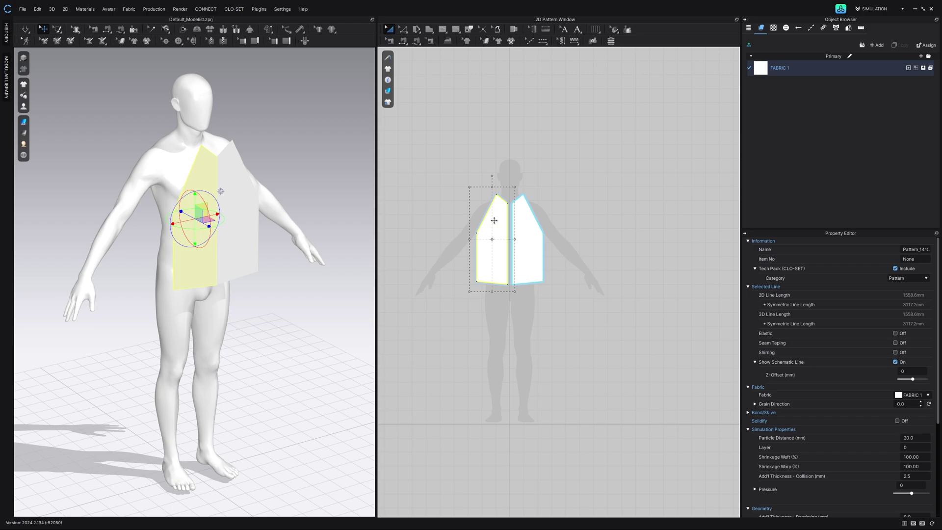
right_click(494, 220)
click(524, 42)
right_click(609, 237)
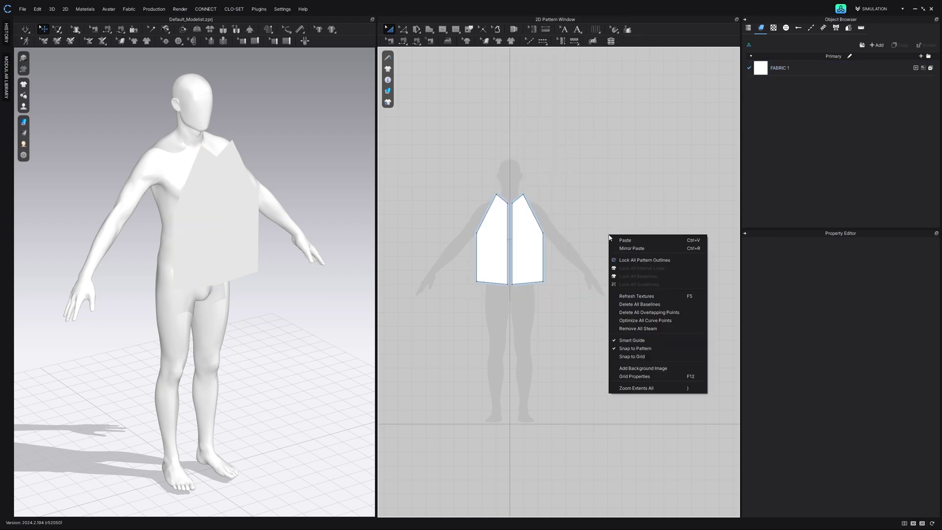
click(622, 239)
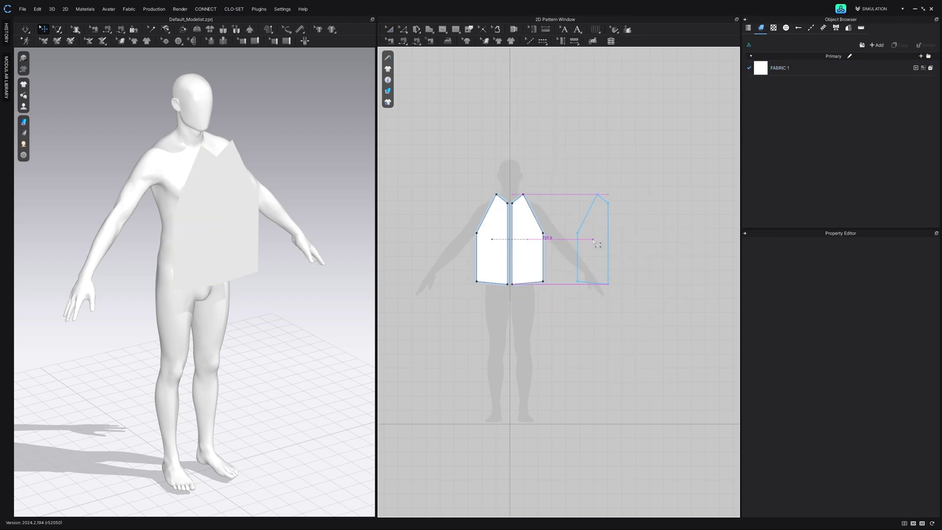
click(593, 240)
Step: Move the pasted back piece away from the body so it hangs clear behind the avatar's back
drag(292, 183, 163, 203)
right_drag(158, 210, 197, 216)
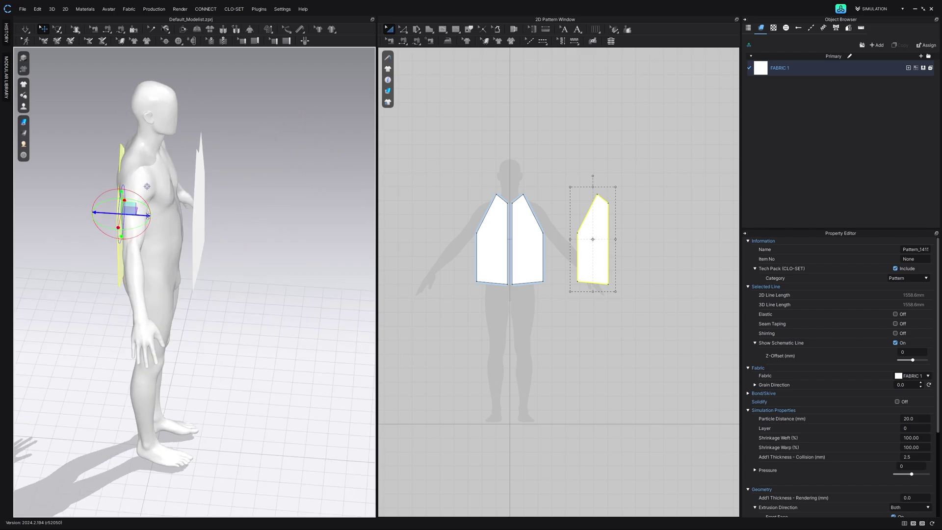
drag(147, 215, 140, 215)
Step: Create a symmetric pattern of the back piece and place it beside the piece's centre edge
right_click(603, 221)
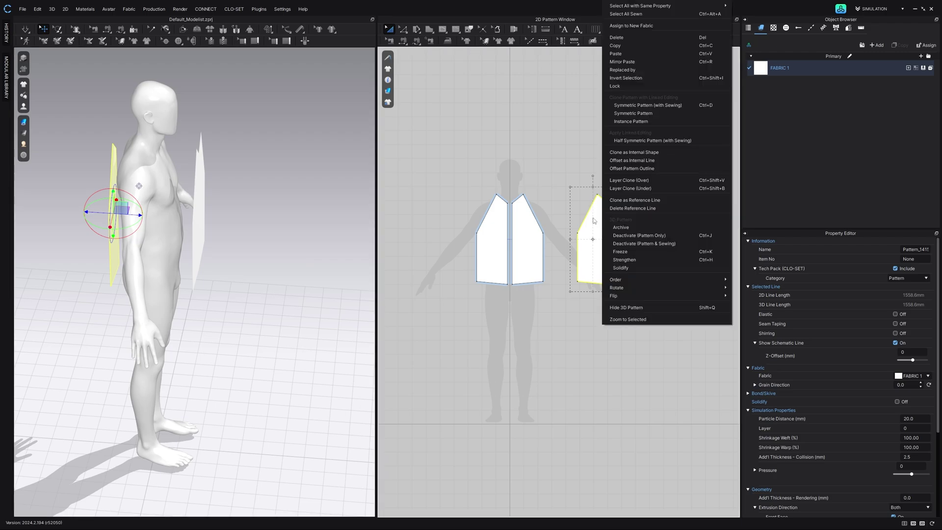
click(633, 113)
click(626, 238)
click(250, 242)
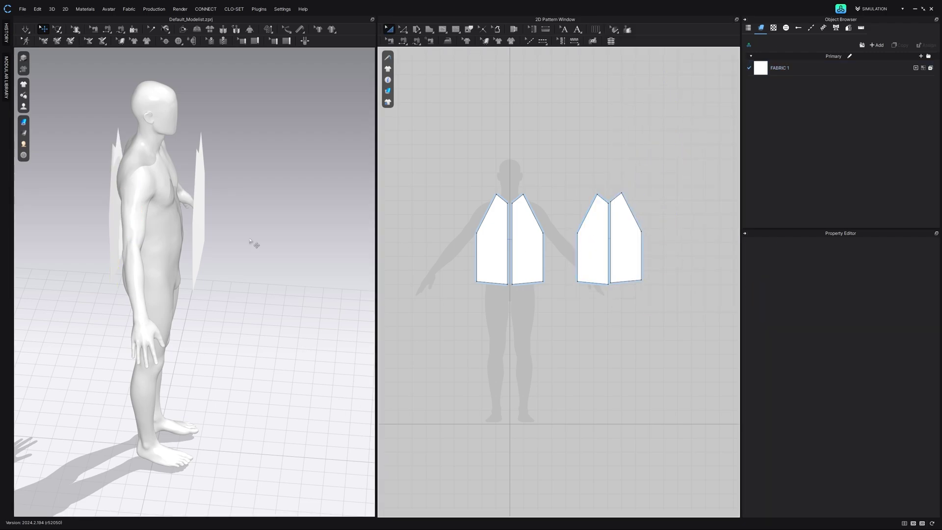
Step: Sew both side edges of the front halves to the matching side edges of the back halves
right_drag(250, 241, 141, 218)
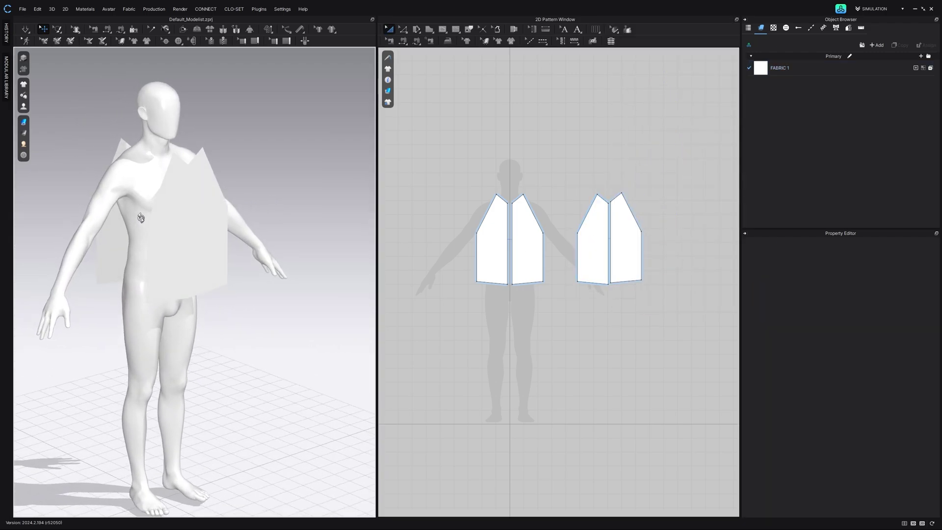
click(177, 244)
shift+click(217, 223)
right_drag(217, 224, 289, 225)
click(289, 225)
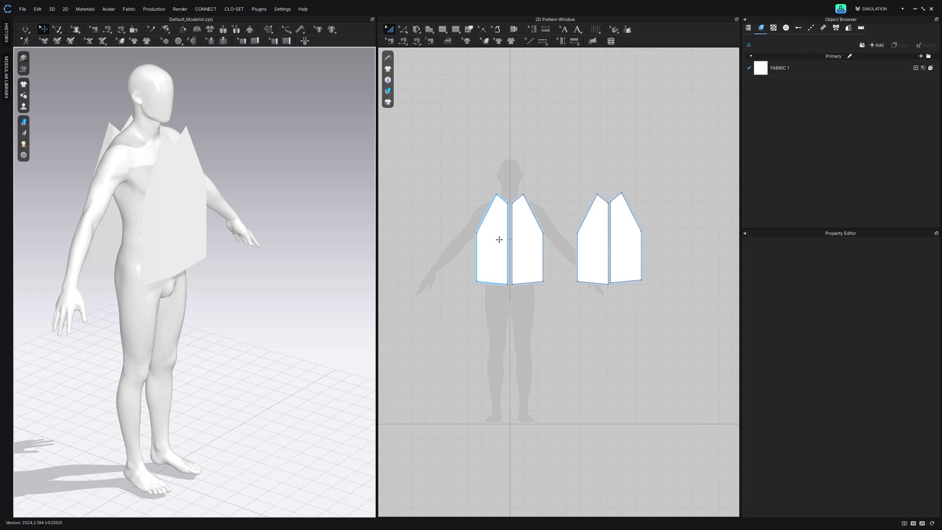
key(n)
click(476, 242)
click(579, 249)
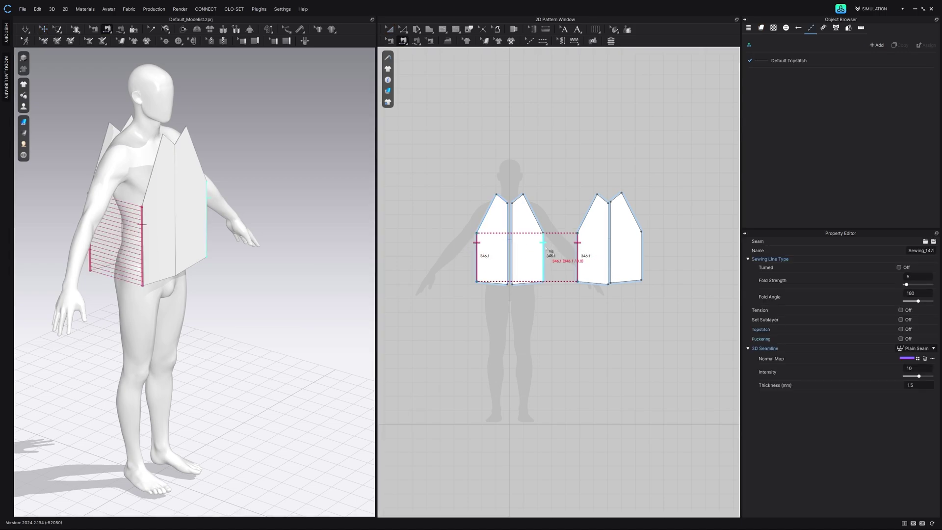
click(542, 252)
click(641, 253)
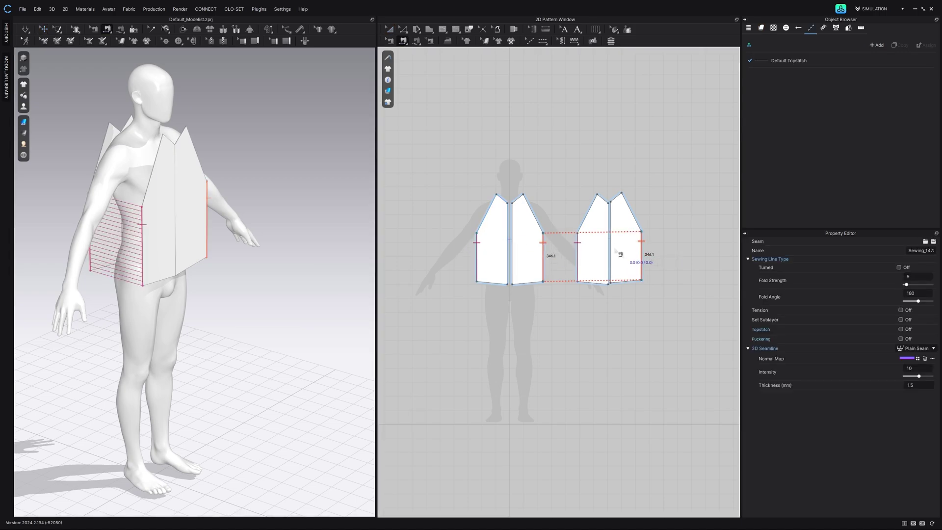
Step: Sew the centre edges of the two front halves together, and likewise the centre edges of the two back halves
click(507, 239)
click(513, 238)
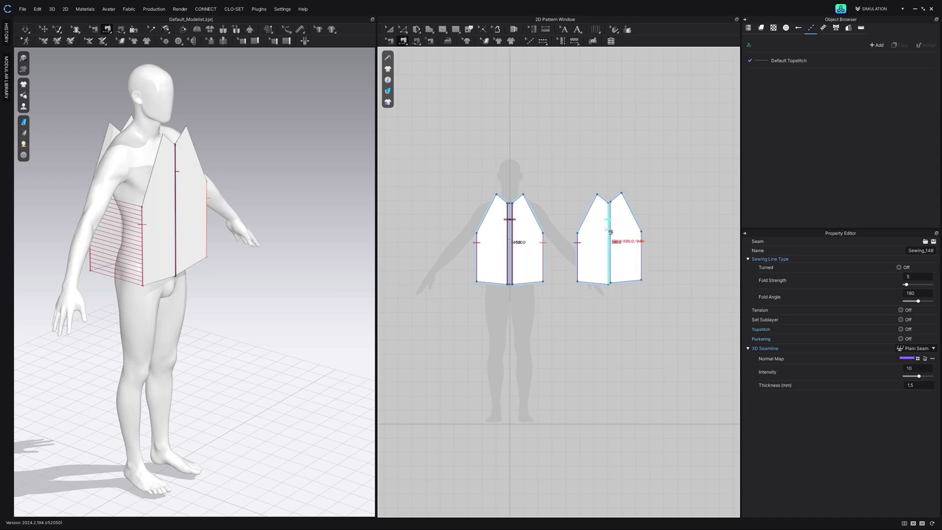
click(608, 231)
click(612, 230)
right_drag(253, 226, 211, 241)
click(395, 30)
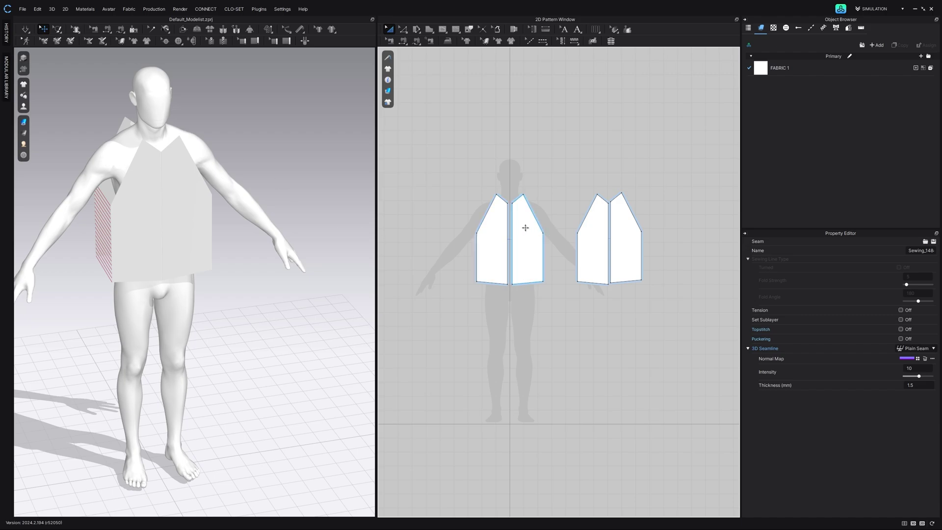
click(597, 214)
key(Escape)
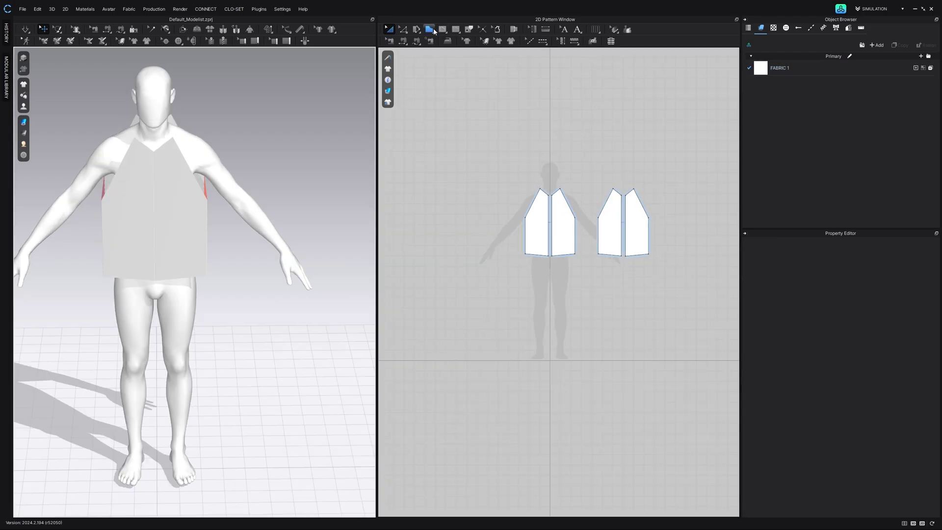
Step: Draw a tapered half-sleeve polygon to the left of the fronts, with a sloped upper edge of about 253 mm
click(433, 31)
click(436, 40)
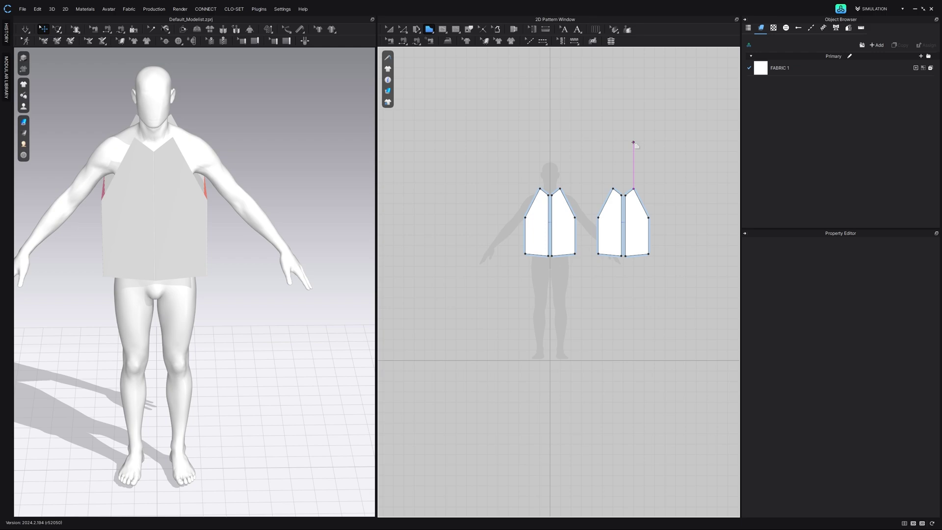
scroll(598, 152, up, 2)
middle_drag(538, 197, 637, 174)
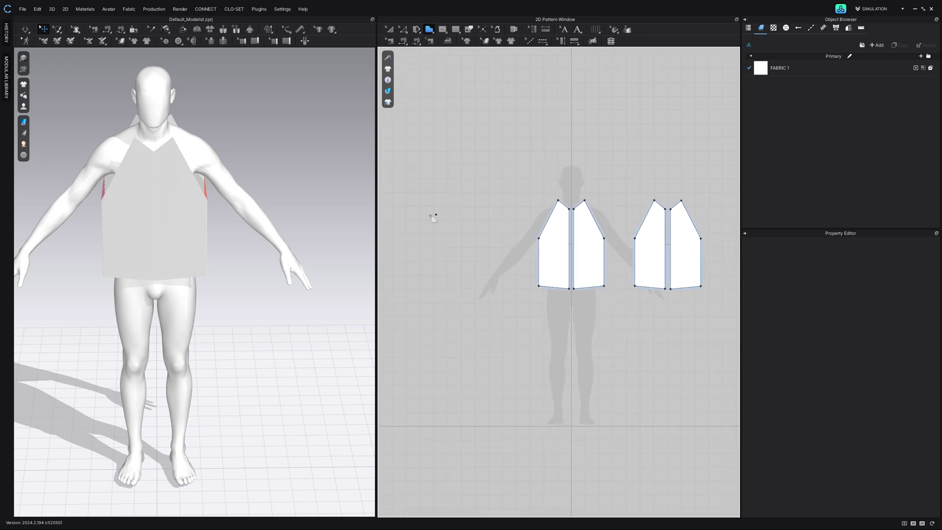
middle_drag(459, 221, 451, 223)
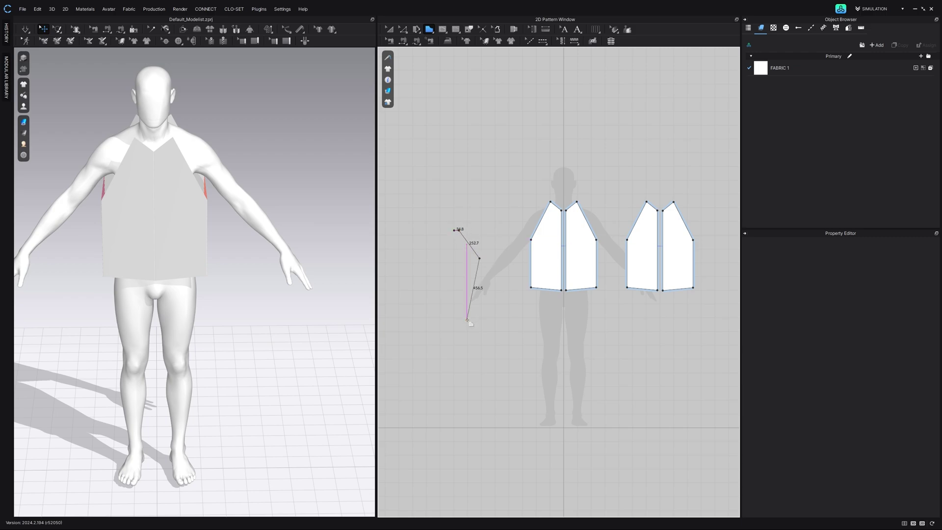
click(455, 231)
Step: Create a symmetric pattern of the half sleeve and place it against the straight edge, forming a full sleeve shape
key(a)
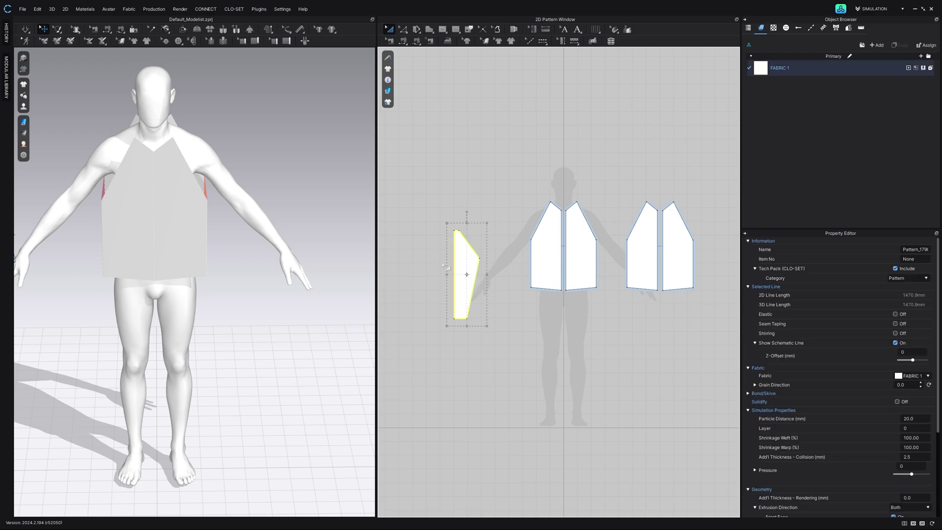
right_click(464, 249)
click(507, 113)
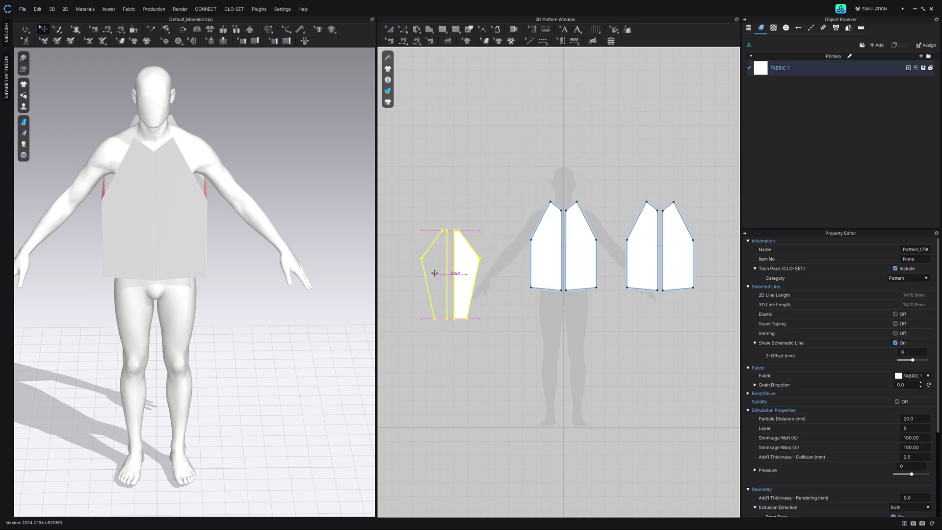
click(436, 273)
click(411, 185)
Step: Bring the mirrored sleeve half next to the original in 3D and move both halves toward the avatar's right arm
scroll(411, 185, up, 3)
scroll(277, 241, down, 5)
click(293, 249)
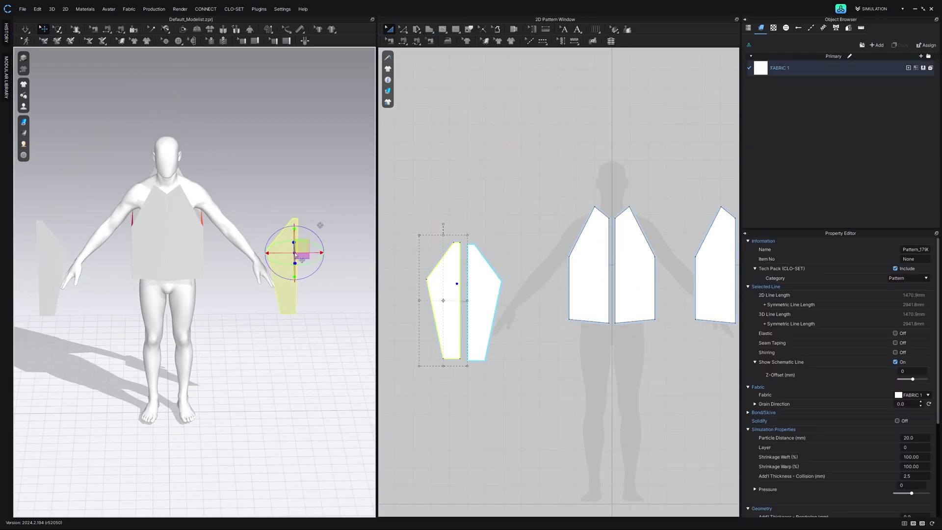
drag(323, 252, 63, 265)
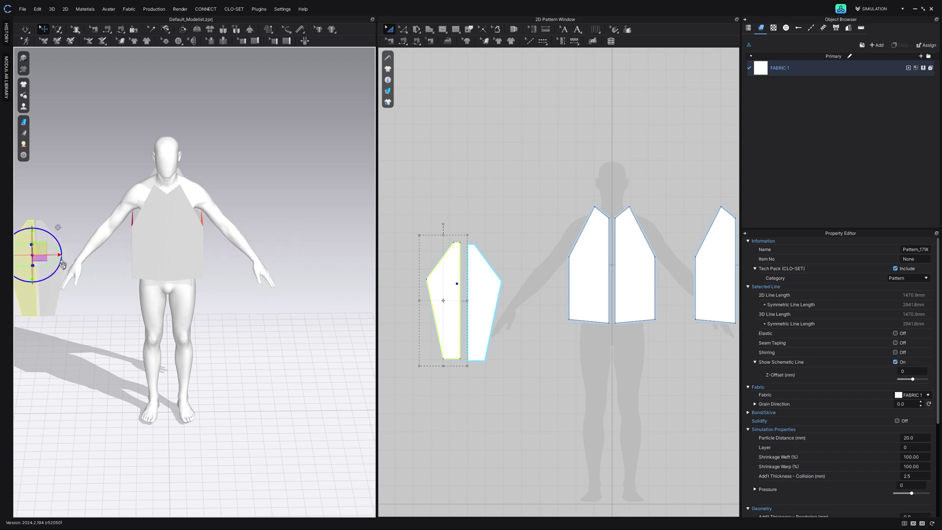
shift+click(484, 284)
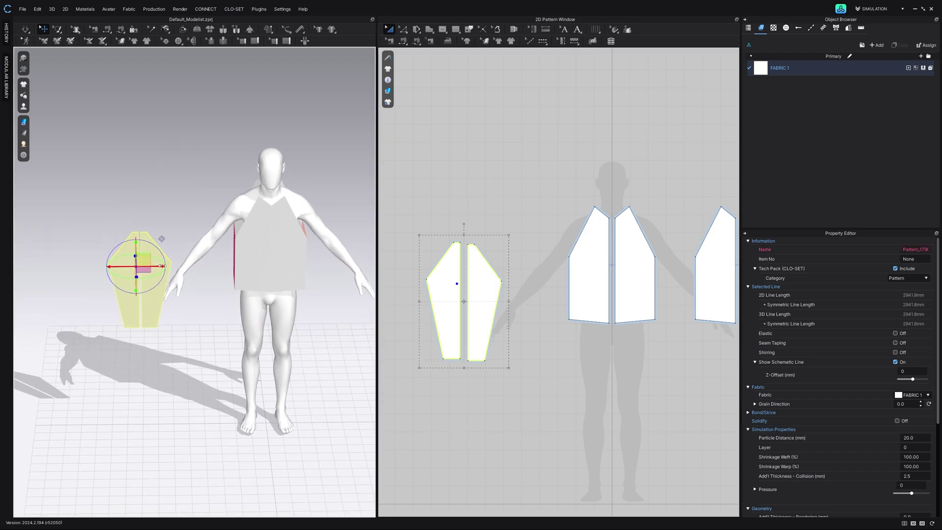
drag(164, 266, 238, 266)
Step: Move both sleeve halves up beside the avatar's right upper arm and rotate them to face sideways
right_drag(240, 268, 276, 293)
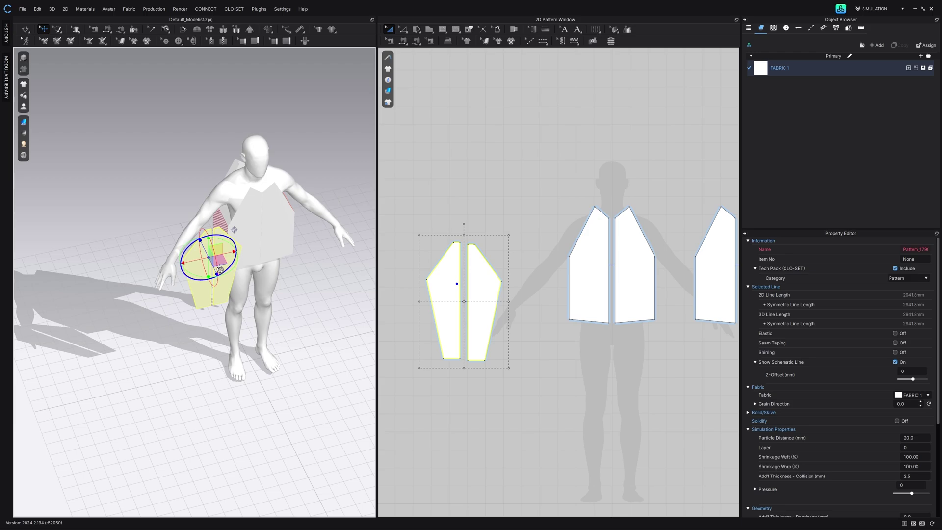
drag(234, 230, 214, 191)
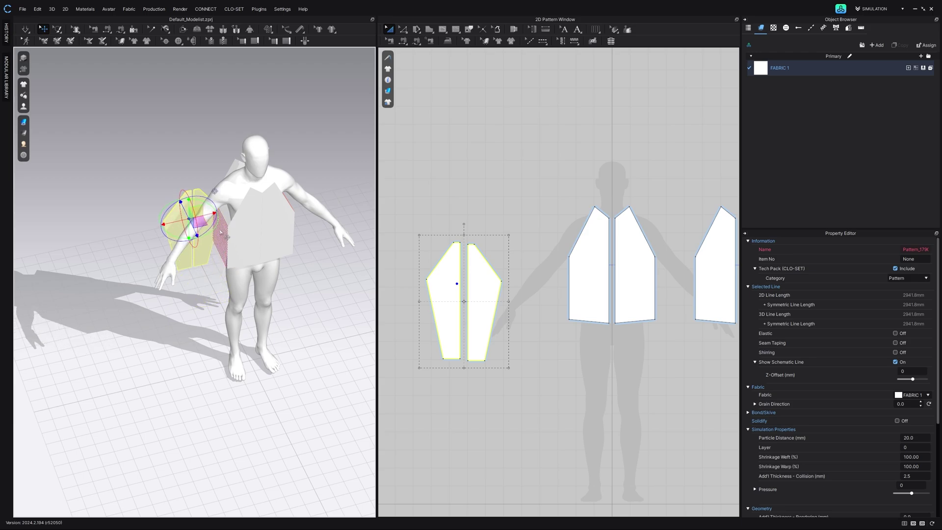
drag(214, 228, 167, 245)
Step: Raise the sleeve halves to shoulder height and tilt them to follow the slope of the avatar's right arm
middle_drag(229, 249, 211, 267)
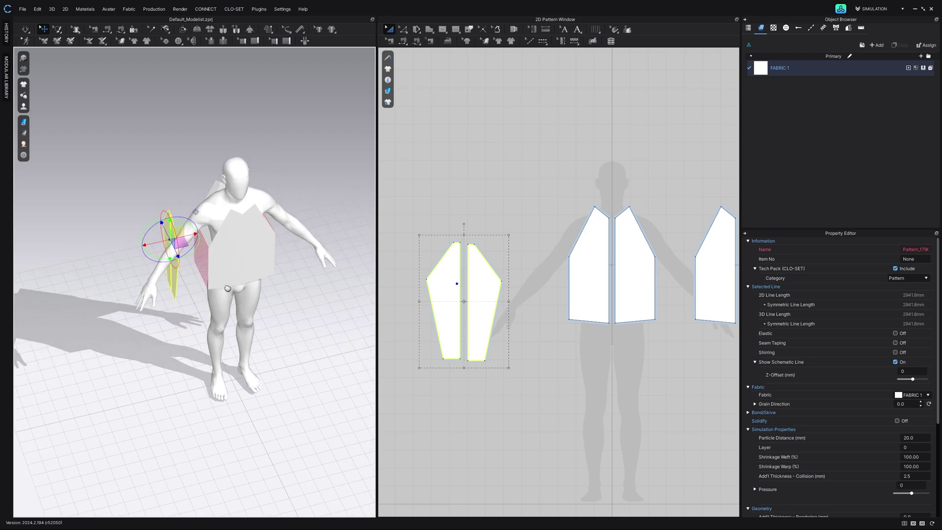
scroll(211, 267, up, 2)
key(2)
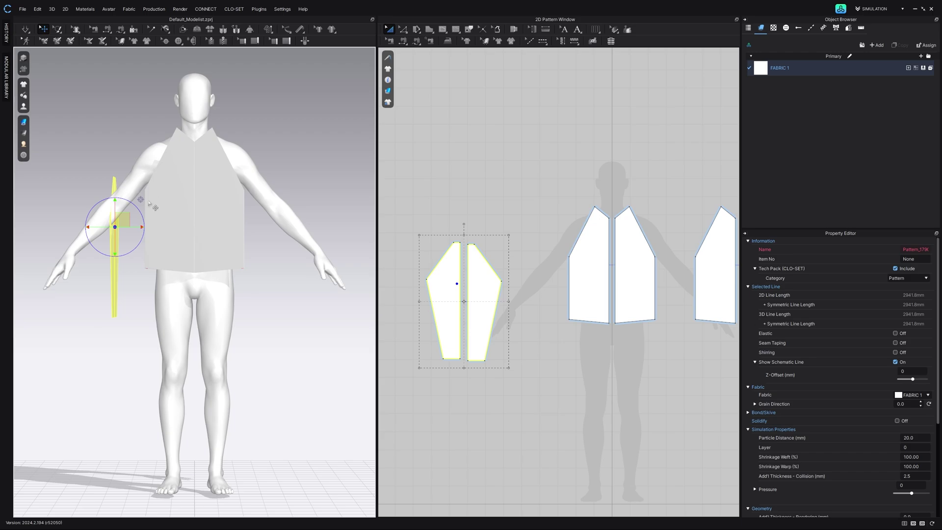
drag(140, 199, 140, 155)
right_drag(167, 190, 293, 217)
drag(100, 155, 119, 155)
key(2)
scroll(534, 257, down, 5)
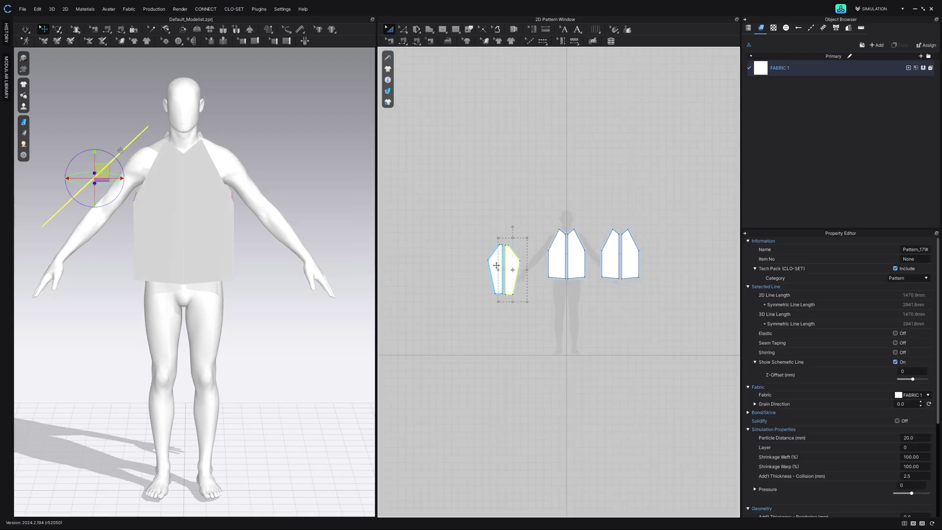
Step: Paste a copy of the half sleeve beside the back pattern and create its symmetric half to form the second sleeve
middle_drag(534, 258, 502, 260)
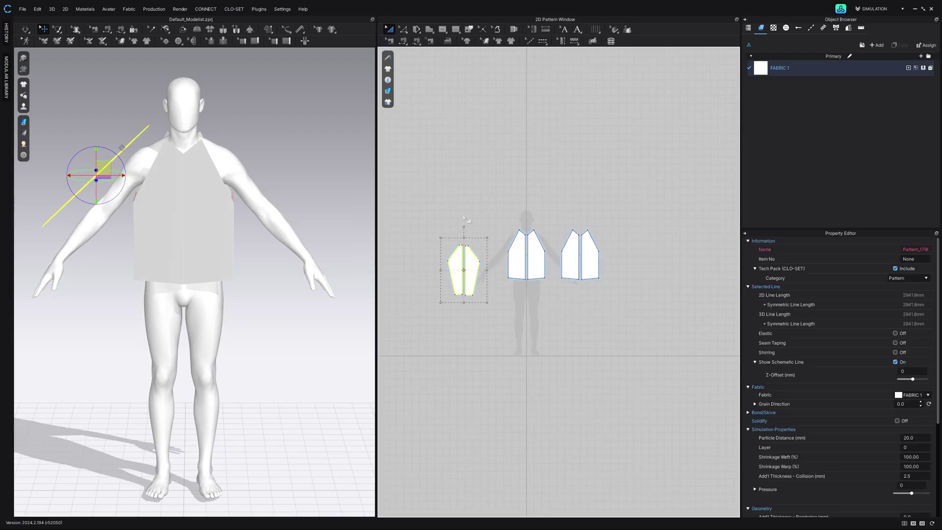
right_click(453, 266)
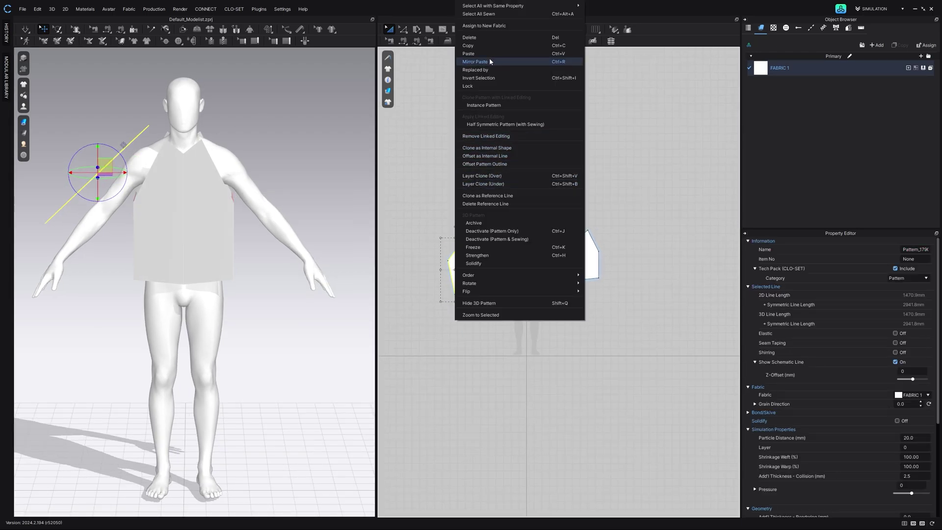
click(486, 45)
right_click(649, 248)
click(660, 250)
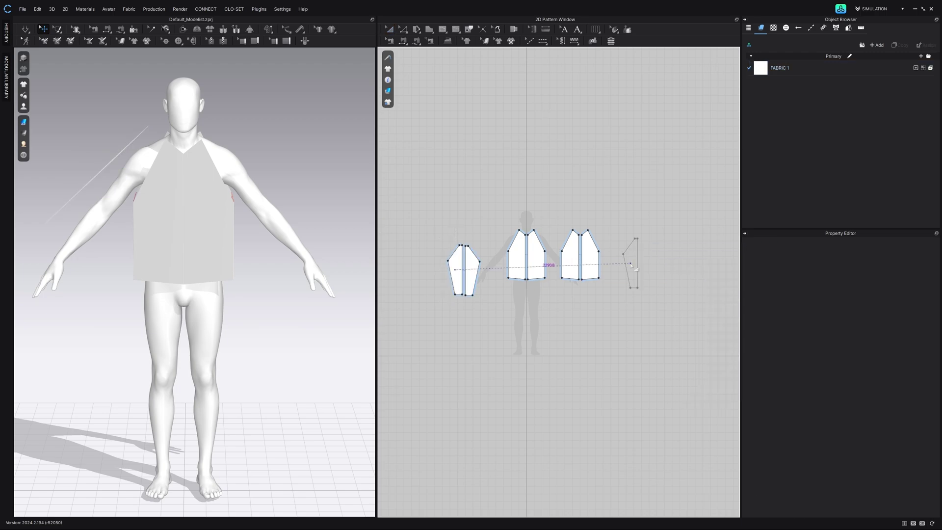
click(627, 265)
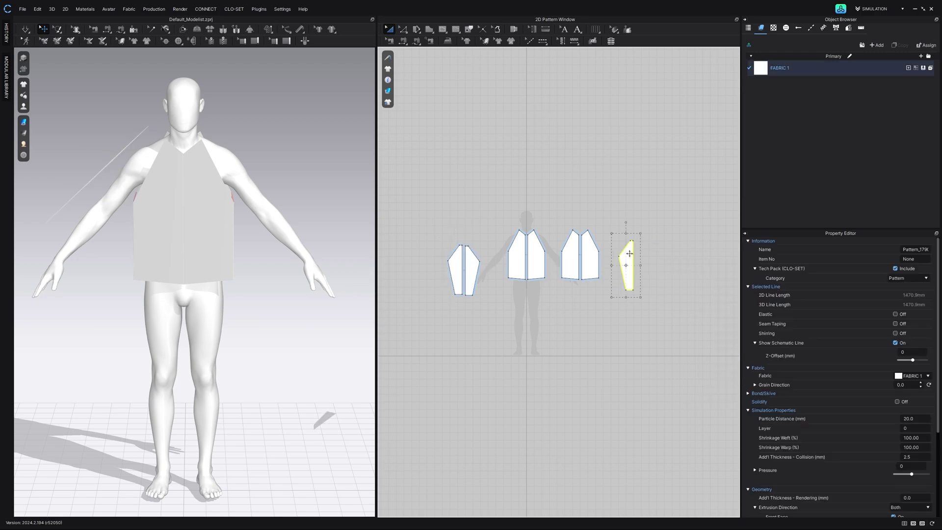
right_click(629, 251)
click(693, 112)
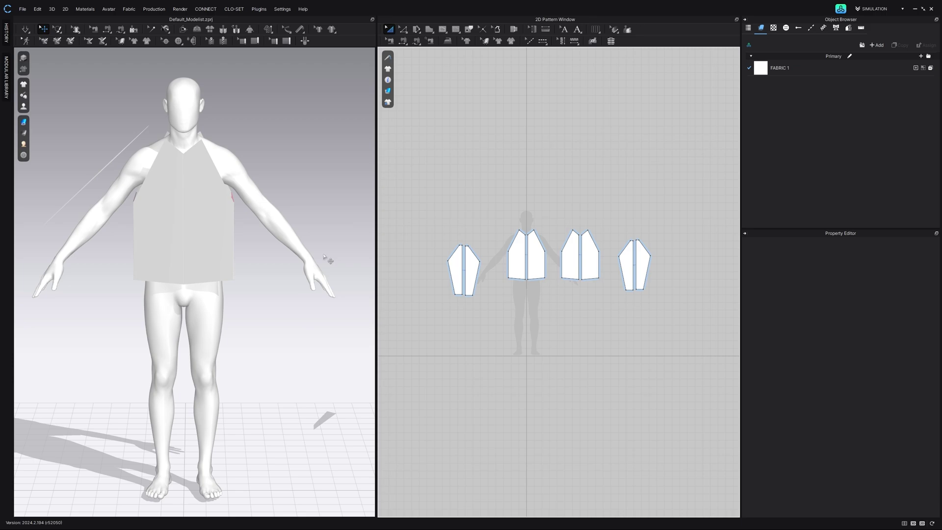
Step: Move the second sleeve across to the avatar's left side in 3D
scroll(326, 259, down, 5)
drag(679, 216, 606, 319)
scroll(311, 267, down, 7)
click(309, 266)
right_drag(240, 305, 177, 353)
click(104, 269)
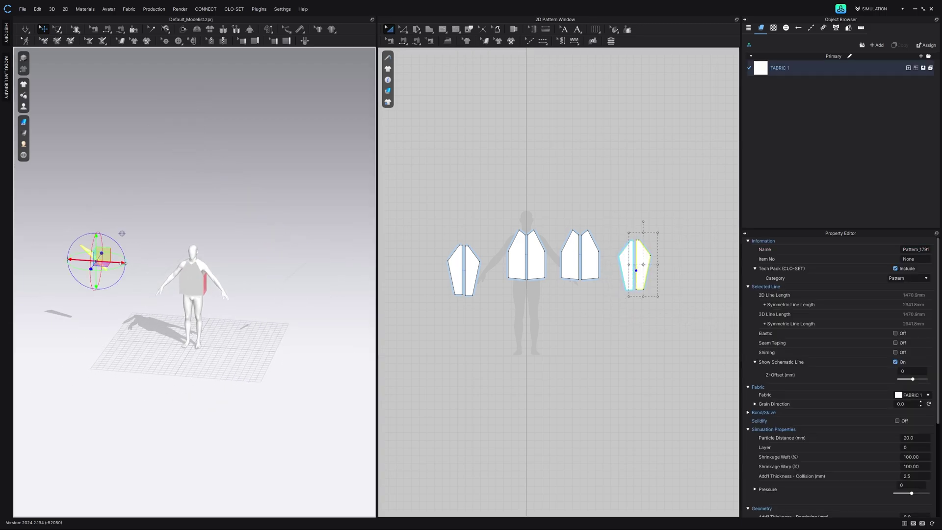
drag(120, 261, 313, 274)
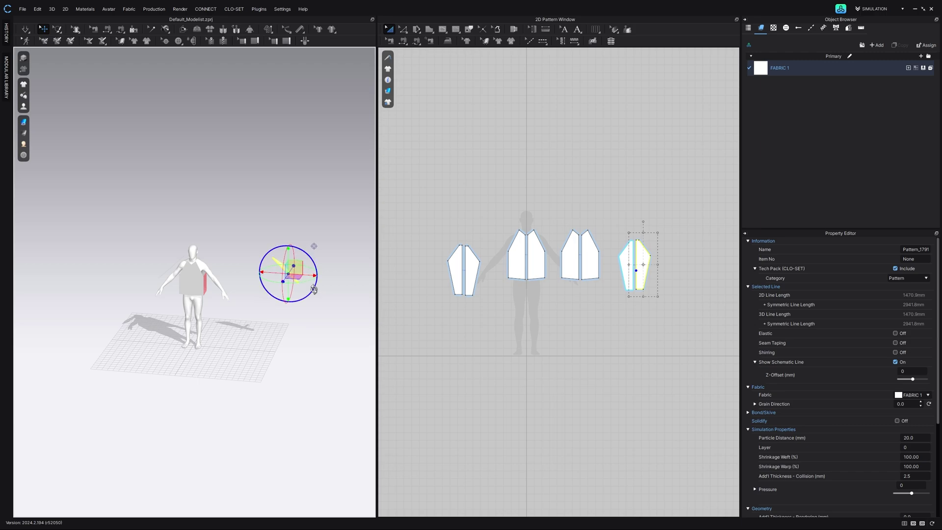
right_drag(313, 289, 348, 305)
scroll(275, 192, up, 1)
drag(250, 202, 240, 205)
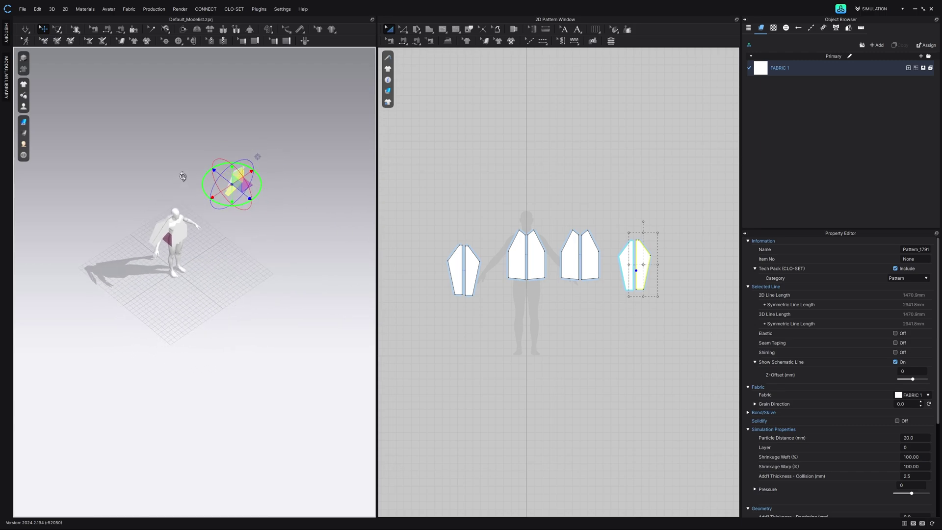
Step: Select both halves of the second sleeve and bring them in toward the avatar's left shoulder
right_drag(184, 182, 352, 216)
click(622, 253)
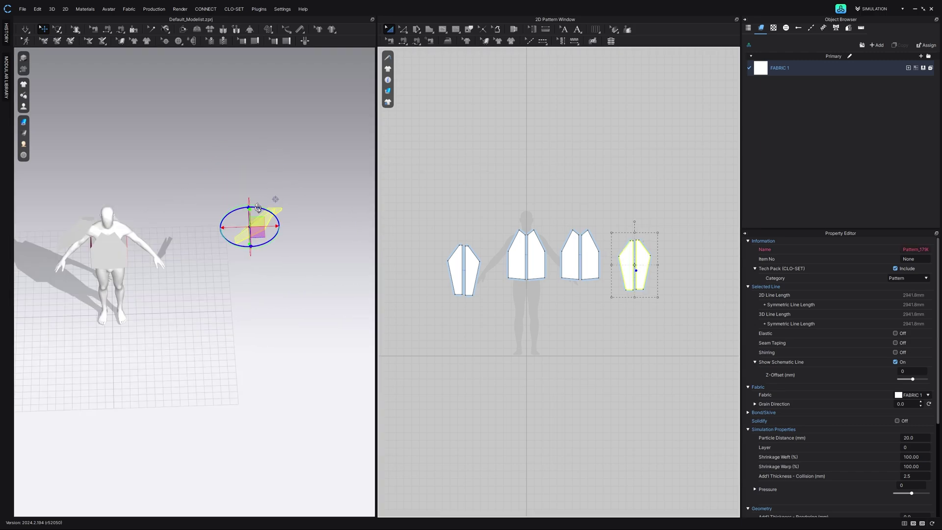
drag(279, 227, 180, 225)
scroll(180, 223, up, 3)
middle_drag(180, 223, 328, 237)
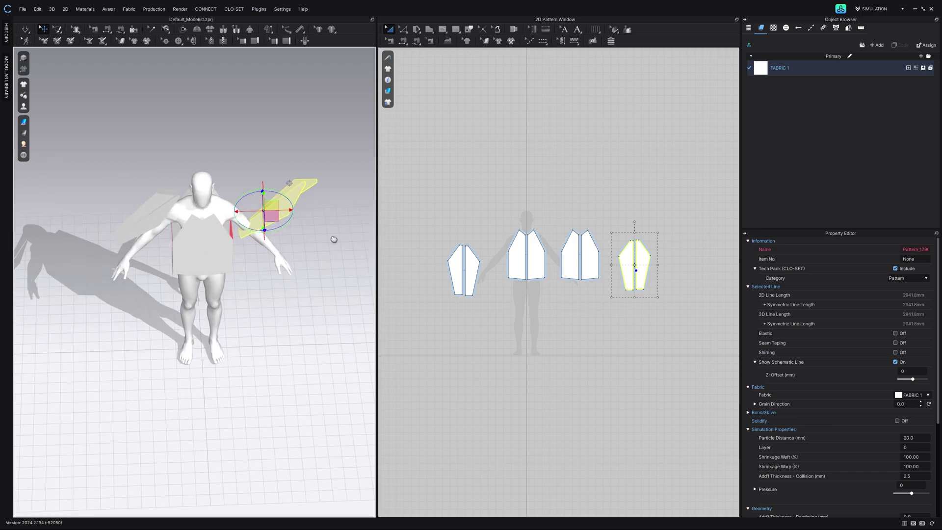
scroll(325, 244, up, 3)
middle_drag(365, 169, 248, 205)
Step: Rotate the second sleeve's halves to face sideways and shift them beside the avatar's left upper arm
drag(252, 224, 248, 204)
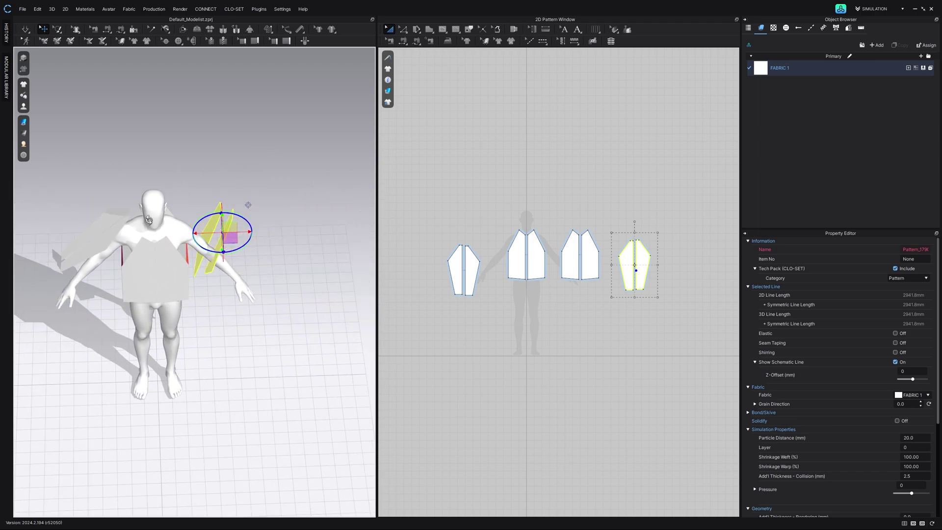
key(5)
middle_drag(308, 283, 192, 260)
scroll(263, 236, up, 1)
drag(263, 239, 208, 279)
click(308, 288)
Step: Refine the second sleeve's position and tilt it to follow the slope of the avatar's left arm
drag(282, 255, 258, 246)
shift+drag(230, 295, 224, 267)
key(2)
drag(313, 160, 290, 182)
click(675, 211)
scroll(657, 219, up, 2)
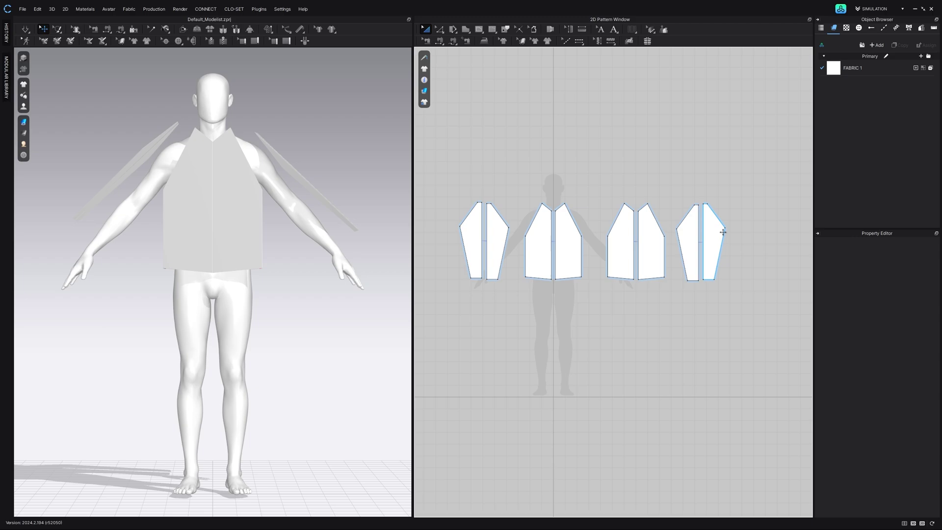
Step: Finish the sleeve's centre seam and sew the avatar's right sleeve to the front and back armhole edges
click(704, 230)
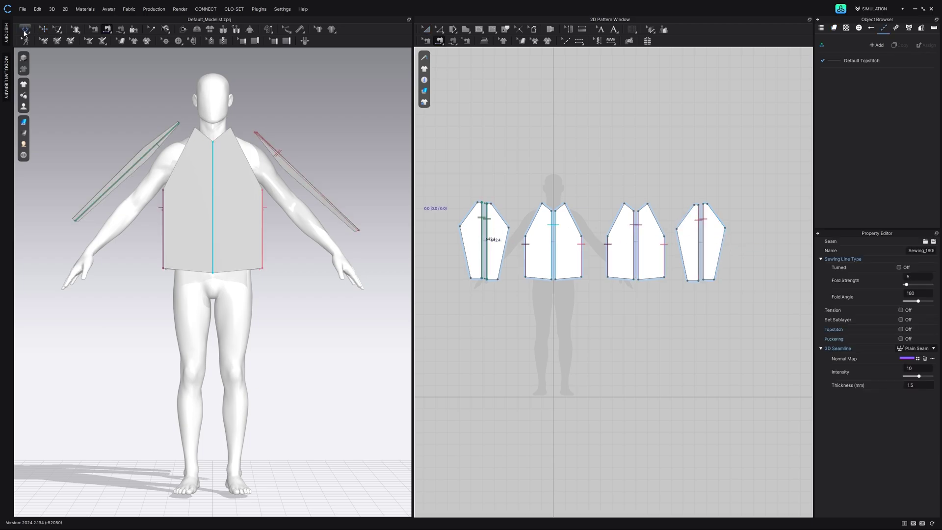
click(189, 146)
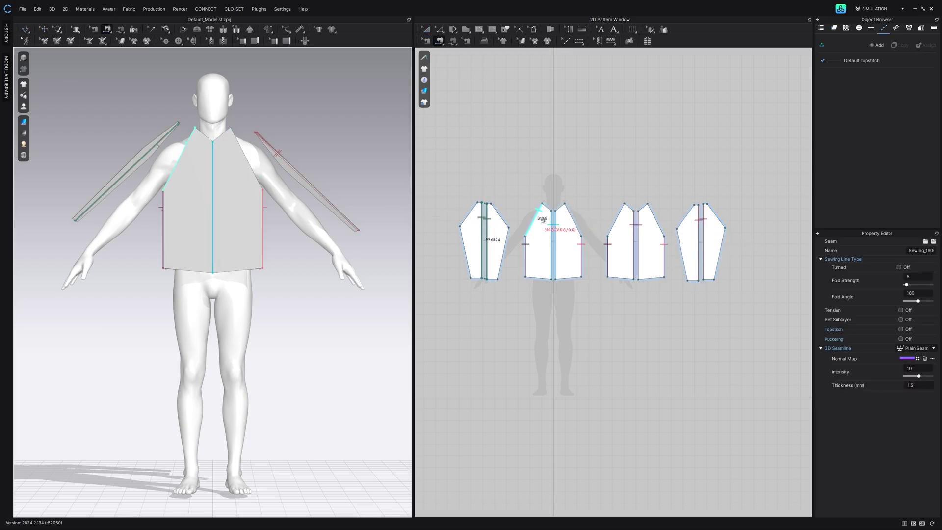
right_drag(192, 147, 277, 180)
click(177, 149)
click(213, 197)
click(196, 198)
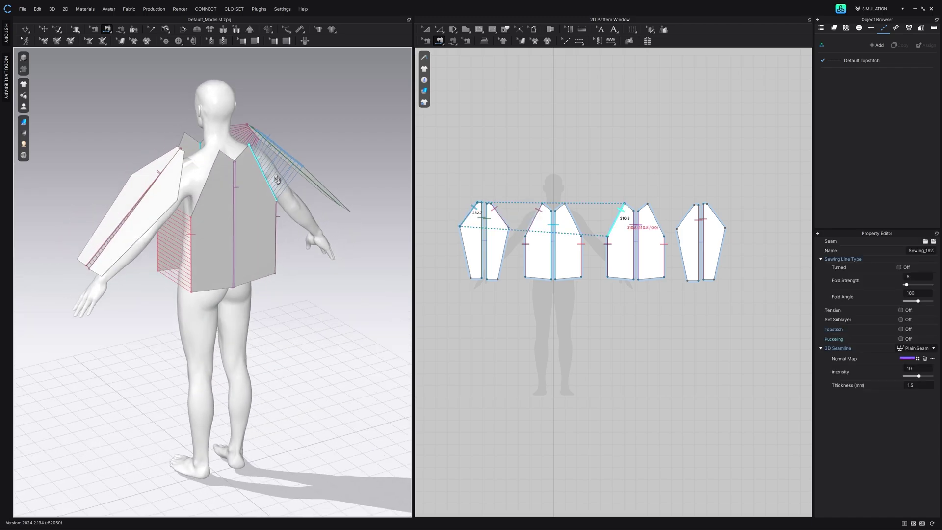
Step: Sew the avatar's left sleeve to the back and front armhole edges
click(208, 174)
click(182, 173)
right_drag(183, 174, 286, 185)
click(239, 179)
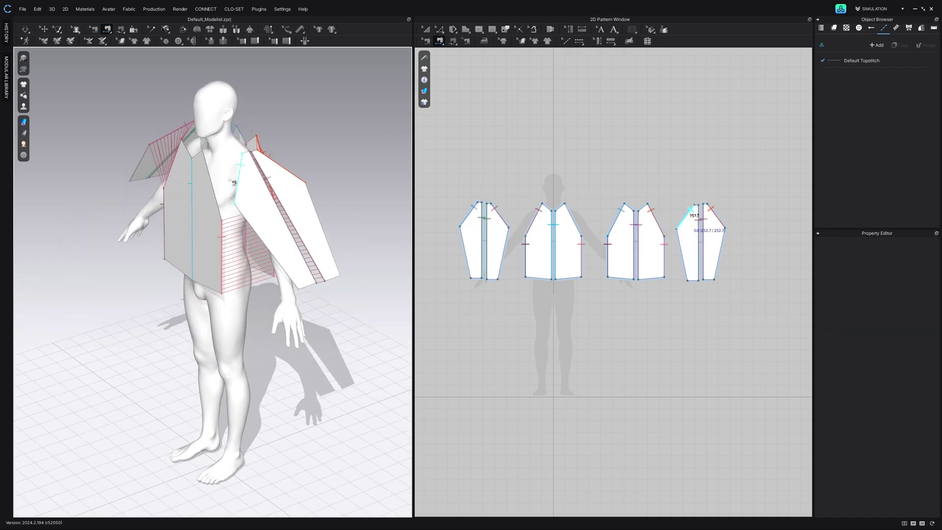
click(213, 187)
Step: Simulate the sewn garment onto the avatar and tug the right sleeve to settle it on the arm
right_drag(218, 187, 104, 100)
click(25, 30)
key(space)
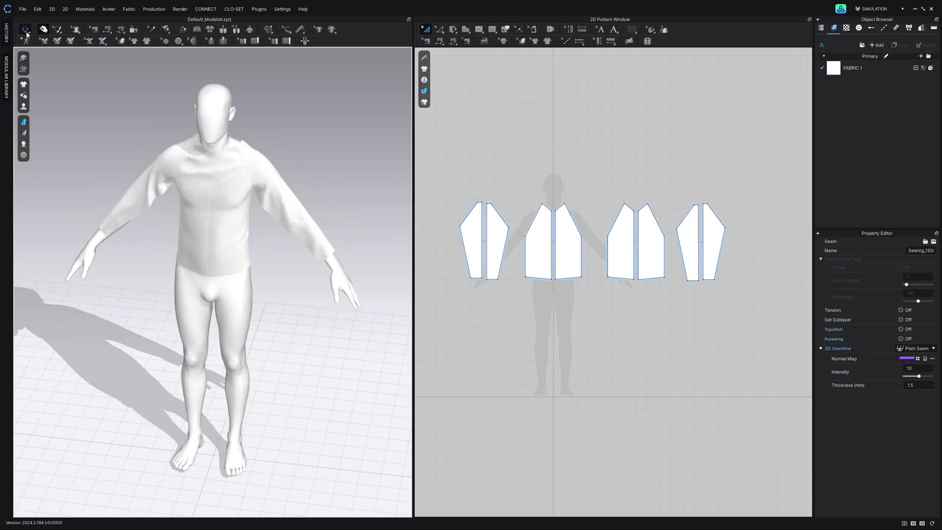
click(147, 190)
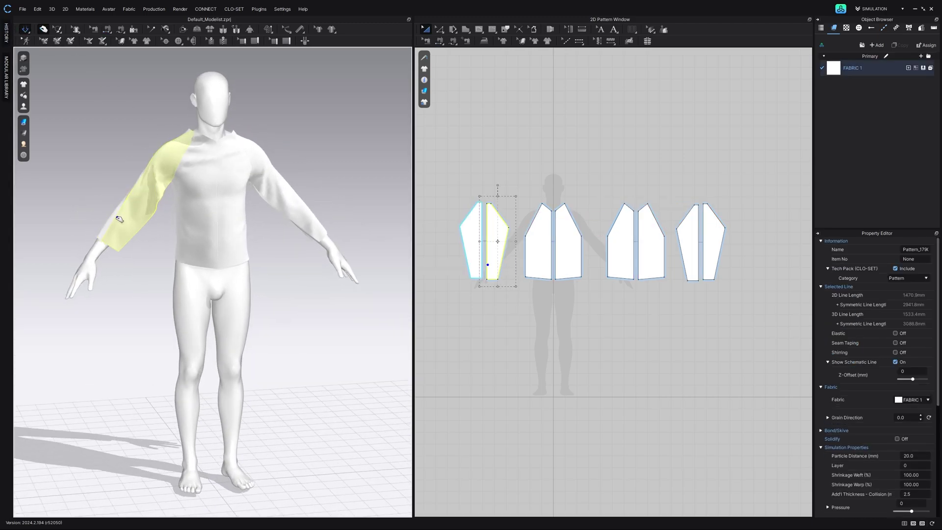
Step: Sew the underarm edges of each sleeve together and simulate the garment again
key(n)
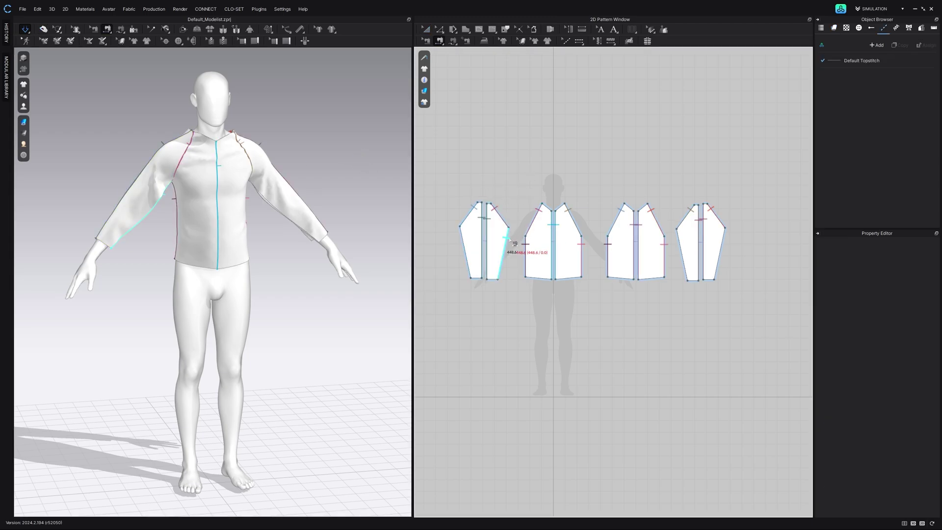
click(506, 241)
click(464, 243)
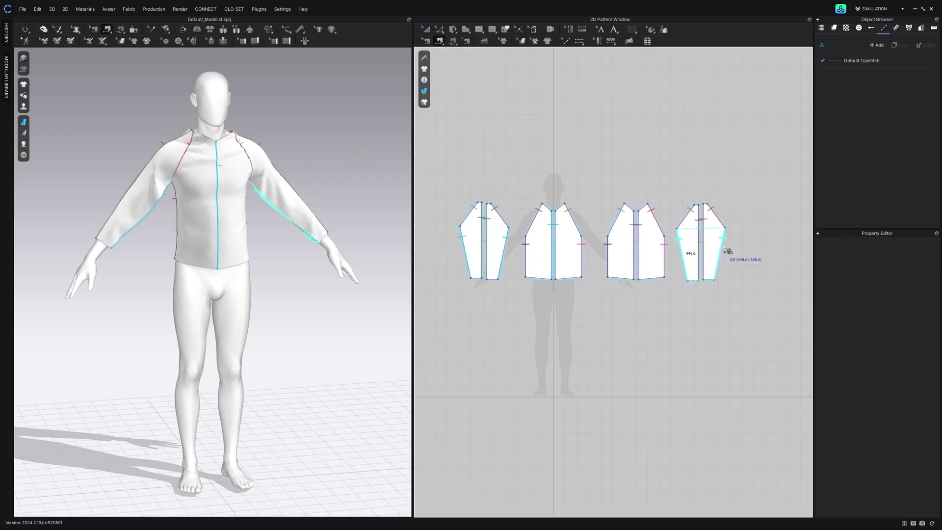
click(720, 248)
click(25, 29)
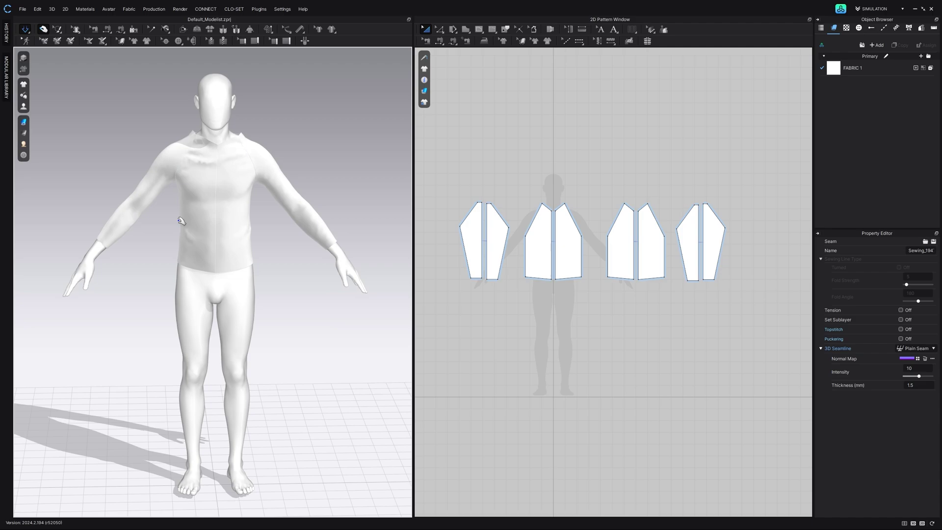
Step: Pull the garment's front hem down over the avatar's waist during simulation
click(222, 313)
drag(221, 313, 221, 314)
drag(184, 266, 163, 342)
click(239, 263)
Step: Pull the garment's back hem down over the avatar's hips during simulation
right_drag(236, 269, 109, 299)
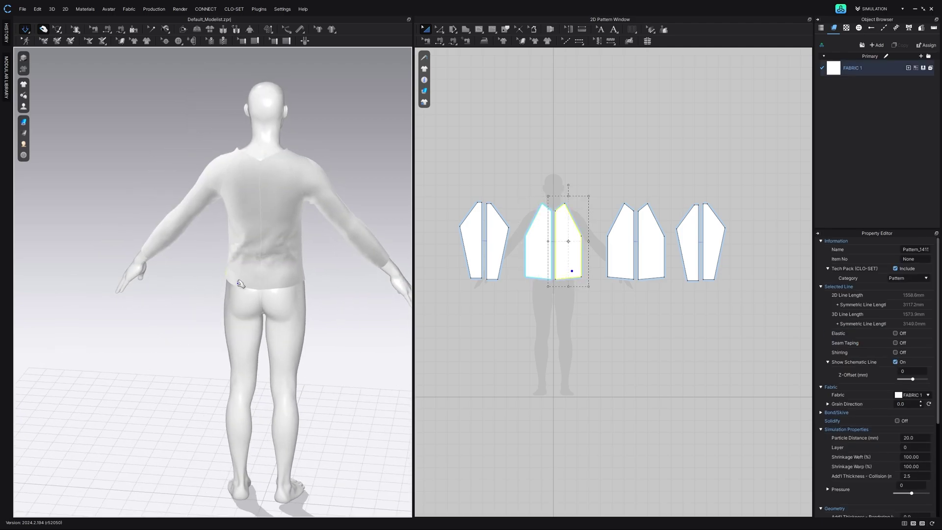
drag(242, 282, 253, 314)
right_drag(283, 262, 295, 284)
drag(293, 283, 294, 317)
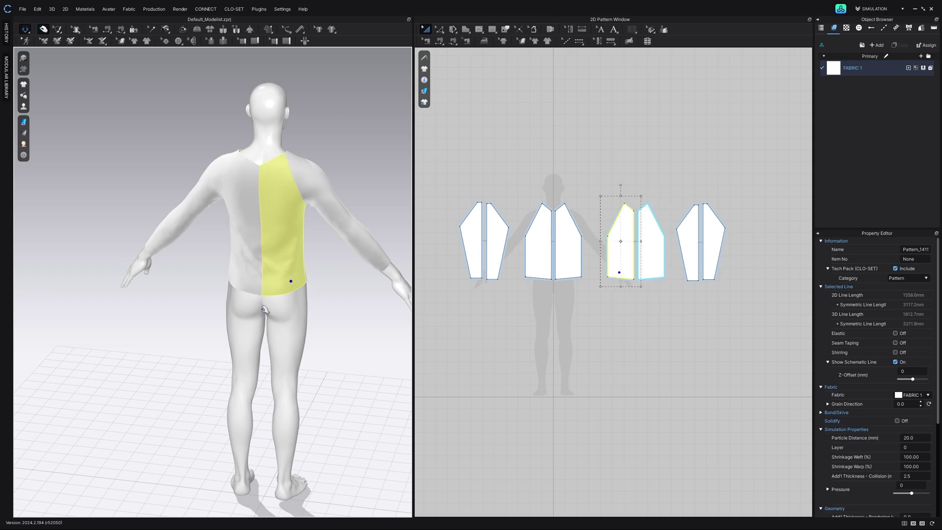
right_drag(295, 314, 275, 309)
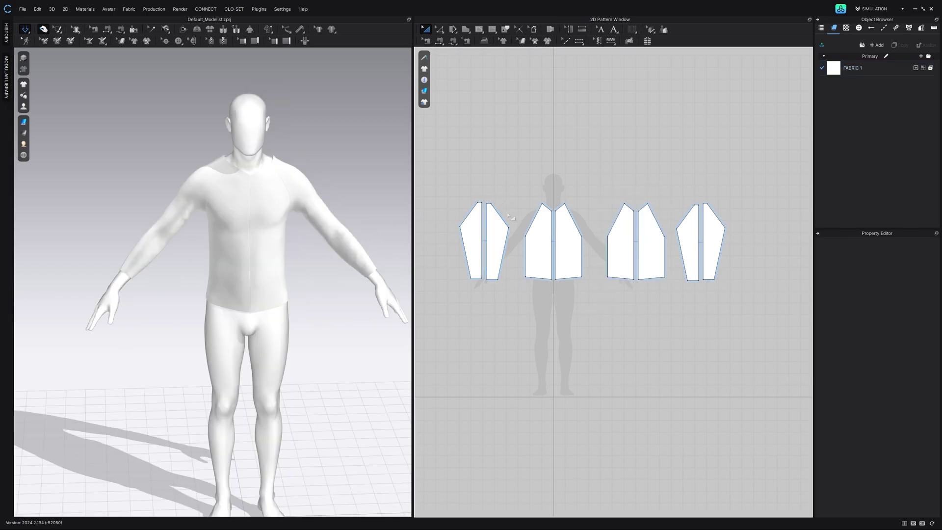
Step: Curve the front pattern's armhole inward with the Smooth Curve tool, from the shoulder point to the underarm point
right_drag(528, 221, 550, 211)
scroll(612, 210, up, 3)
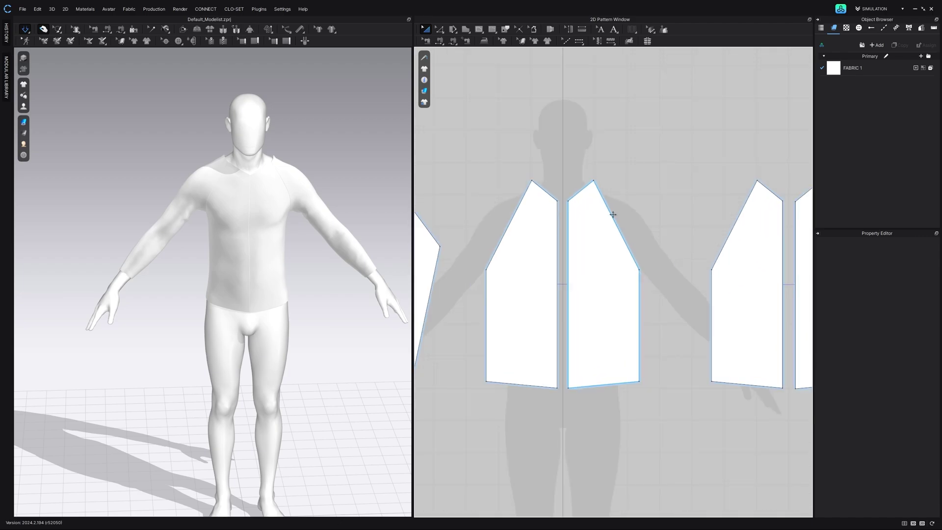
scroll(669, 225, up, 2)
scroll(669, 225, down, 1)
right_drag(639, 227, 651, 225)
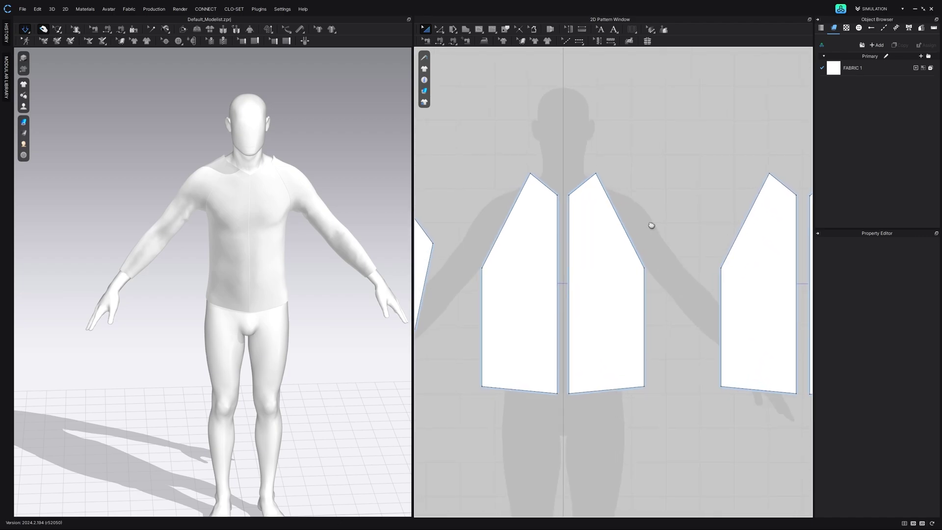
click(442, 33)
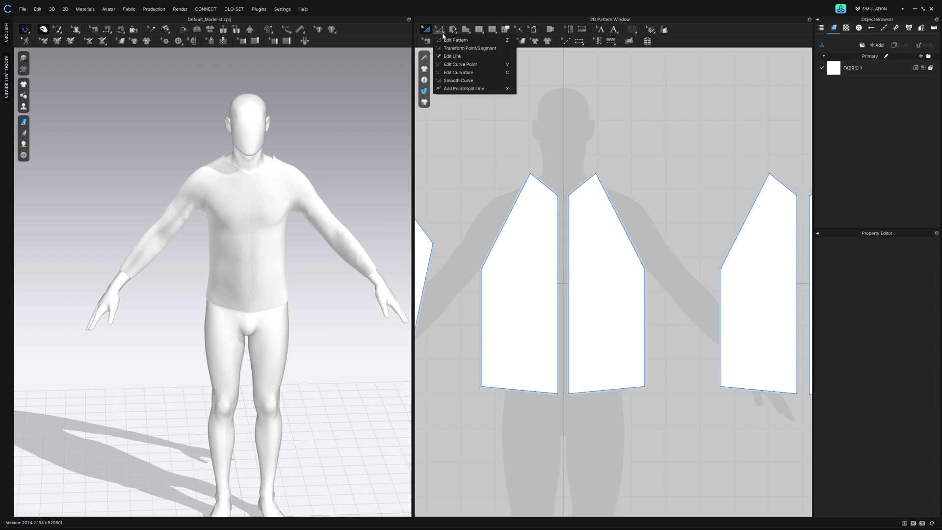
click(472, 81)
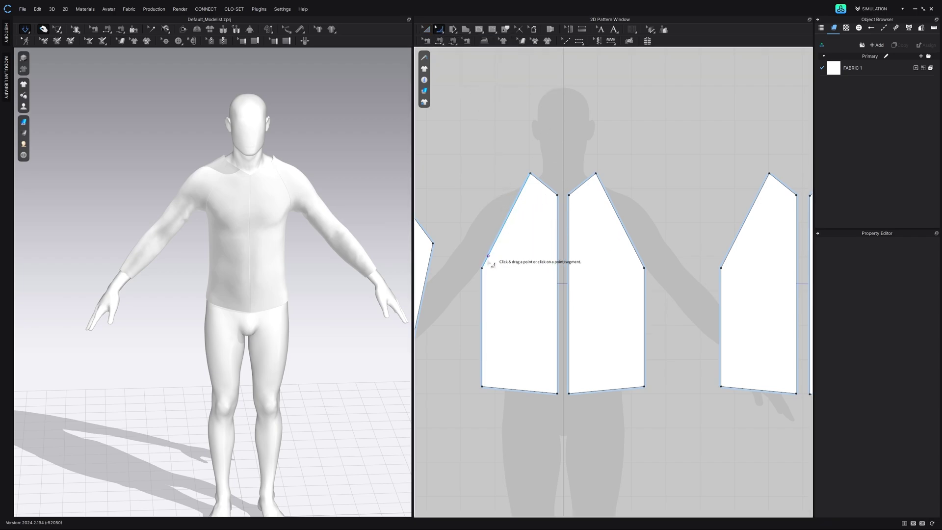
click(530, 174)
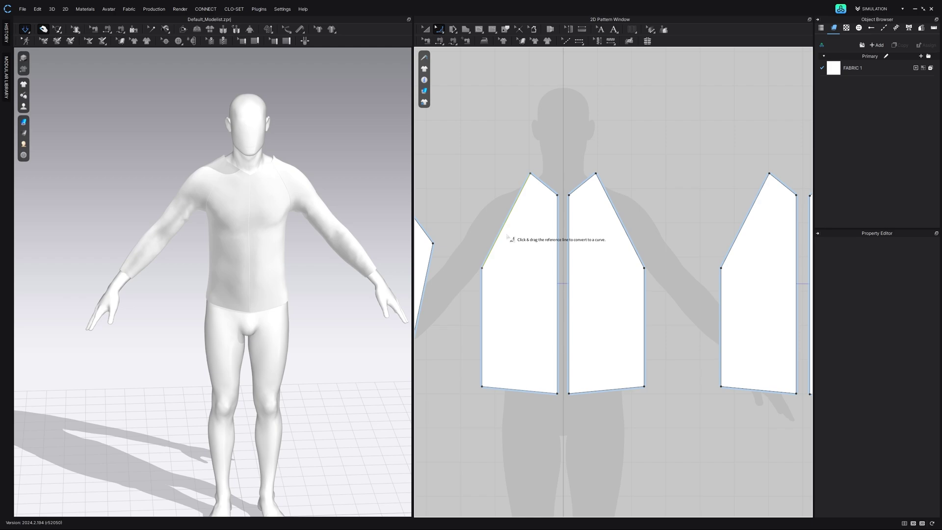
click(495, 245)
Step: Curve the front pattern's neckline with the Smooth Curve tool, between the shoulder point and the centre front
click(555, 198)
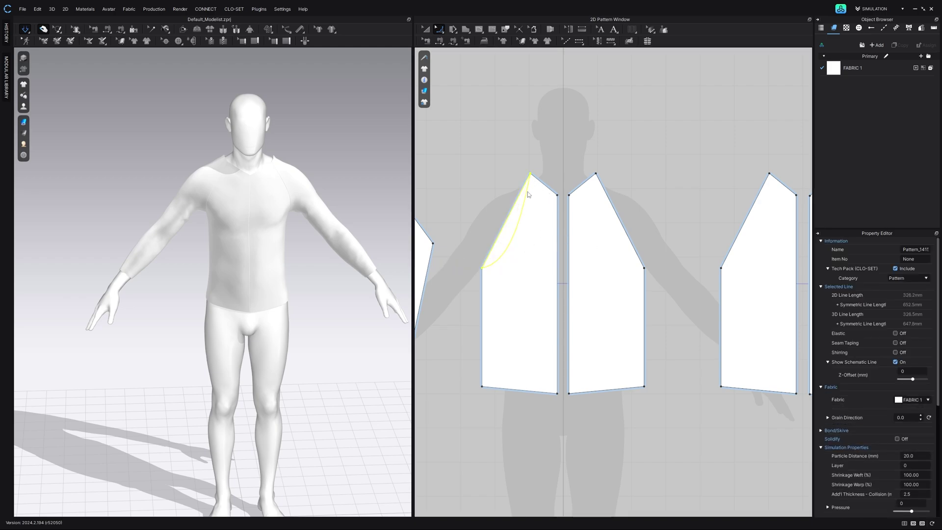
click(556, 195)
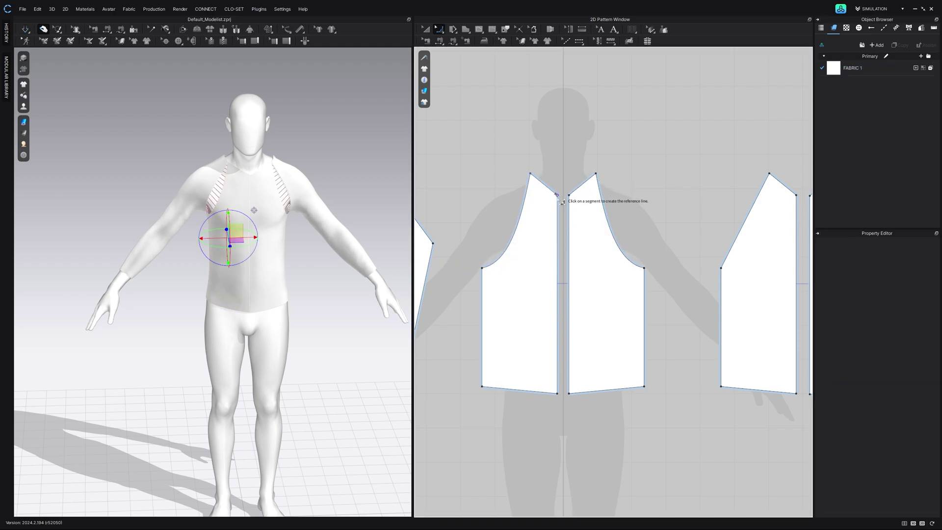
click(552, 192)
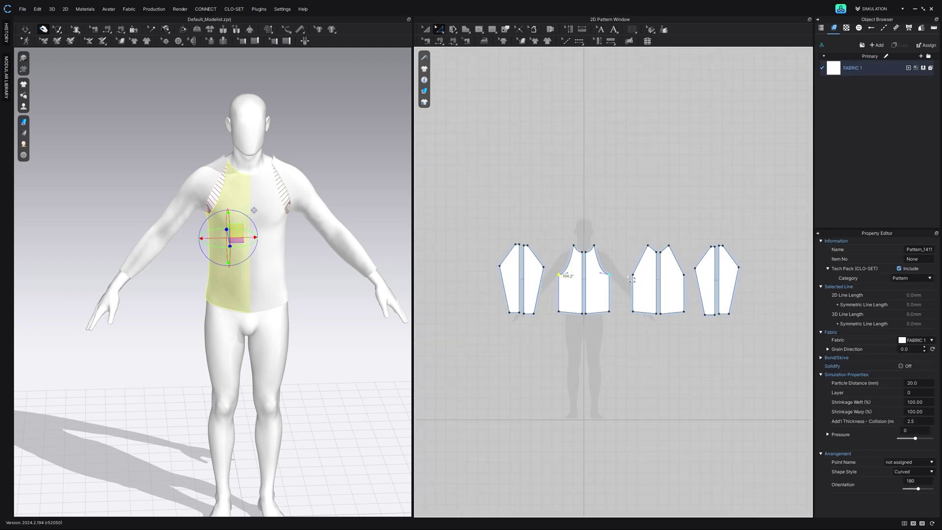
Step: Select the underarm points of the front and back patterns and raise them slightly together
scroll(633, 279, up, 2)
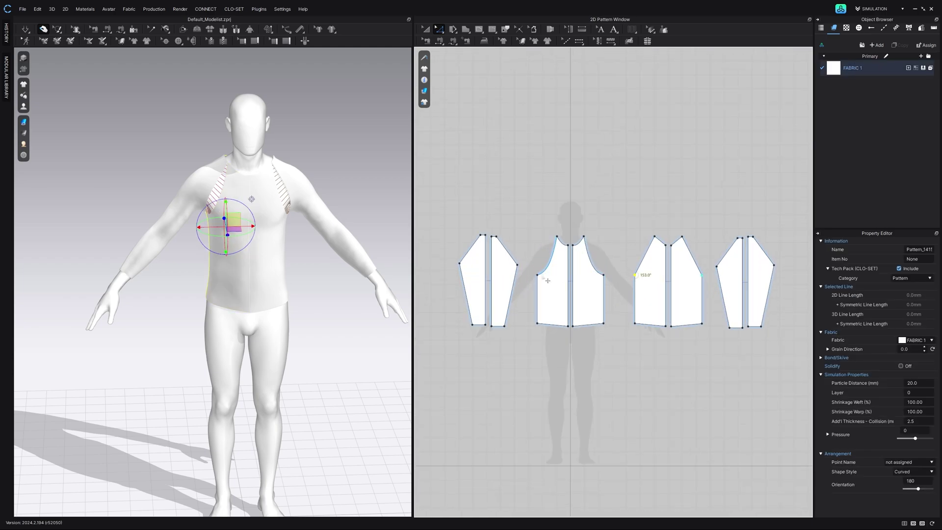
click(539, 270)
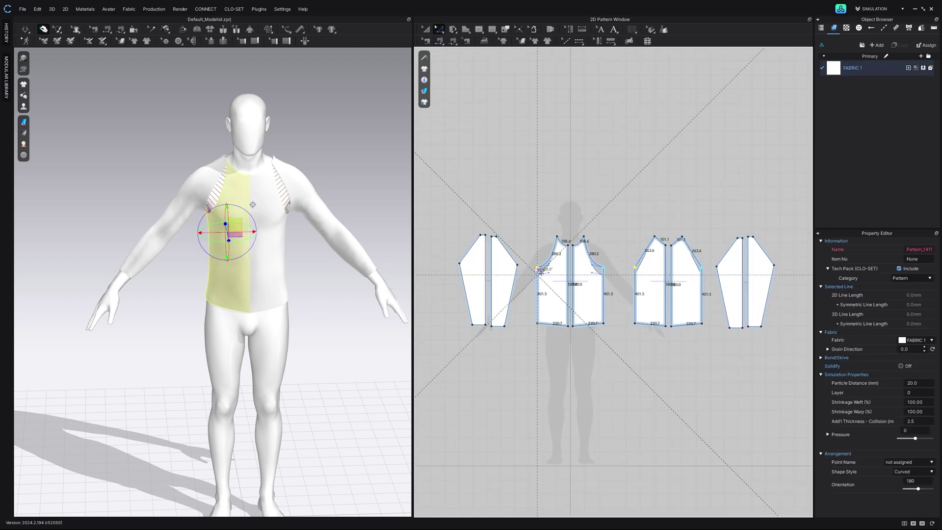
drag(537, 268, 537, 266)
Step: Raise the front pattern's centre-front neckline point slightly and reshape the neckline into a rounded scoop with its curve handles
click(570, 240)
scroll(572, 248, up, 6)
click(556, 237)
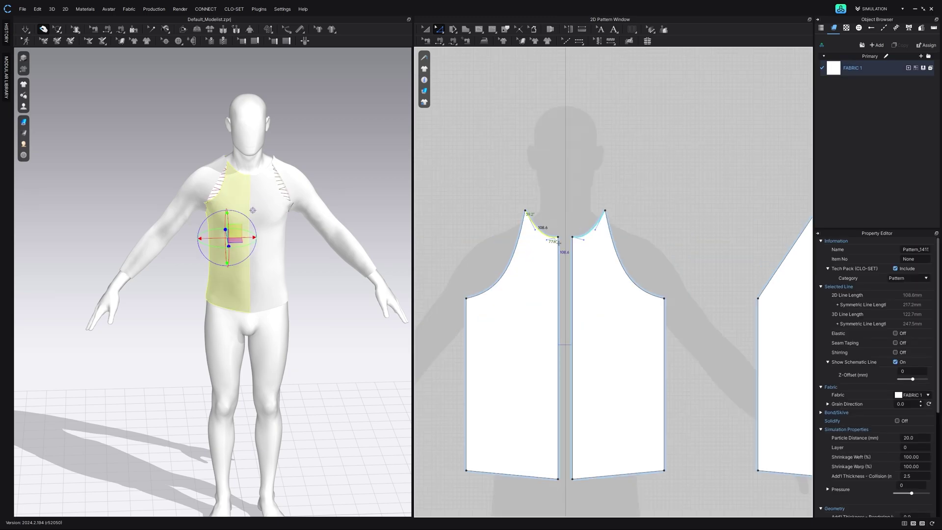
click(557, 238)
scroll(627, 255, up, 1)
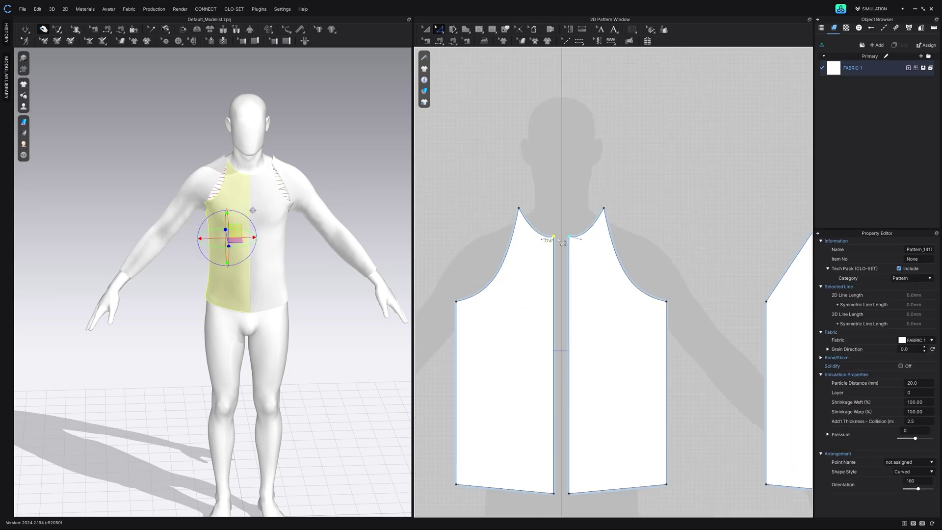
drag(553, 236, 541, 229)
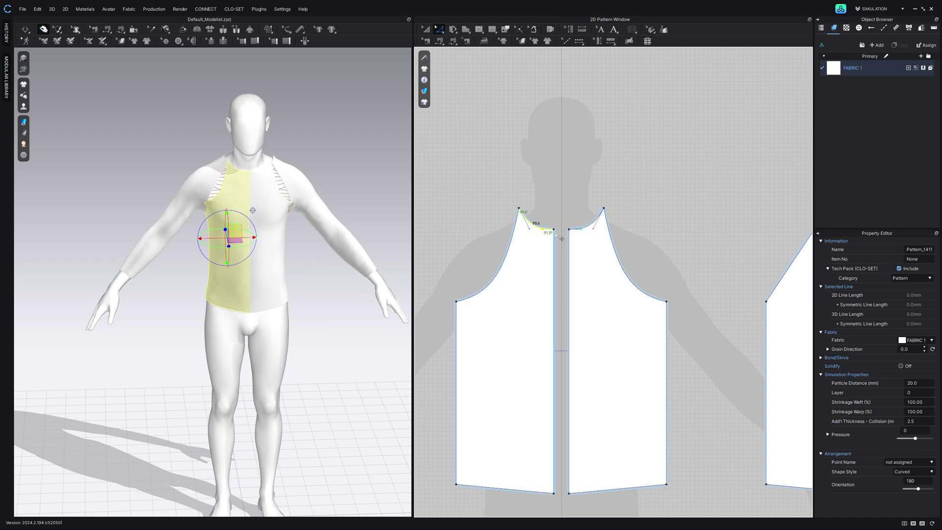
scroll(548, 235, up, 4)
mouse_move(518, 224)
mouse_down()
mouse_move(527, 226)
mouse_move(522, 220)
mouse_up()
click(560, 243)
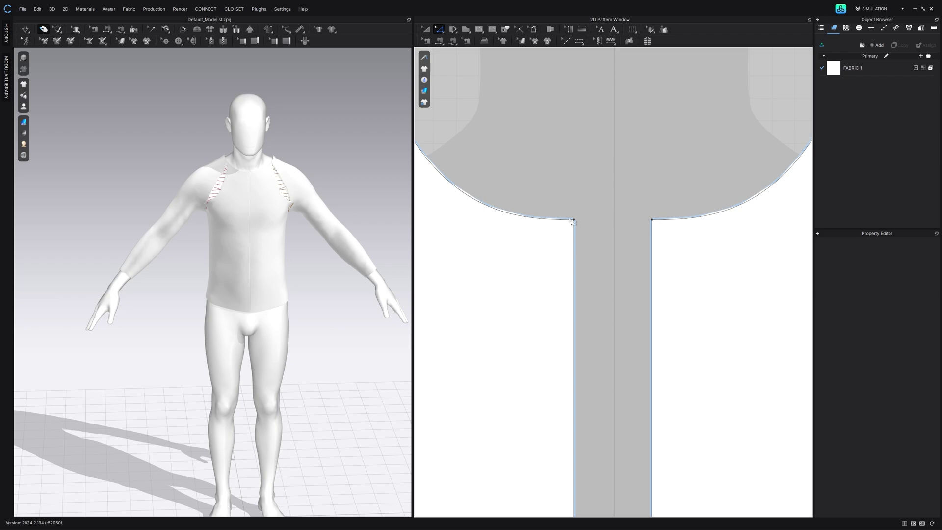
Step: Reshape the front pattern's armhole with its curve handles, making the curve meet the underarm point horizontally
scroll(561, 242, down, 5)
click(526, 265)
drag(529, 267, 514, 246)
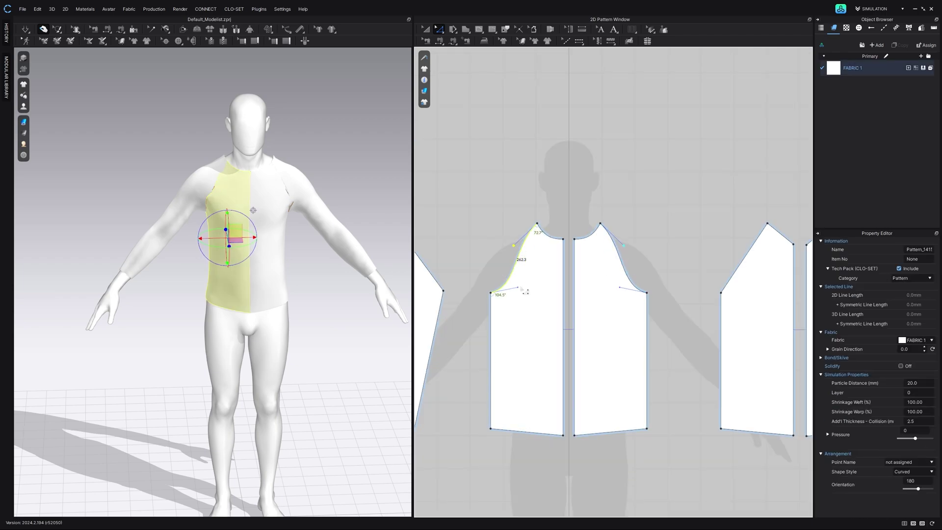
drag(518, 288, 525, 299)
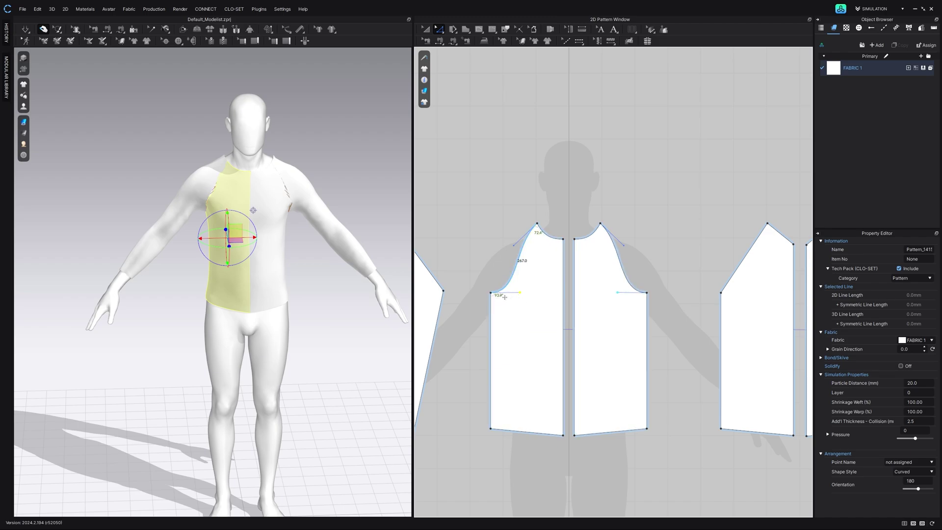
drag(514, 244, 520, 245)
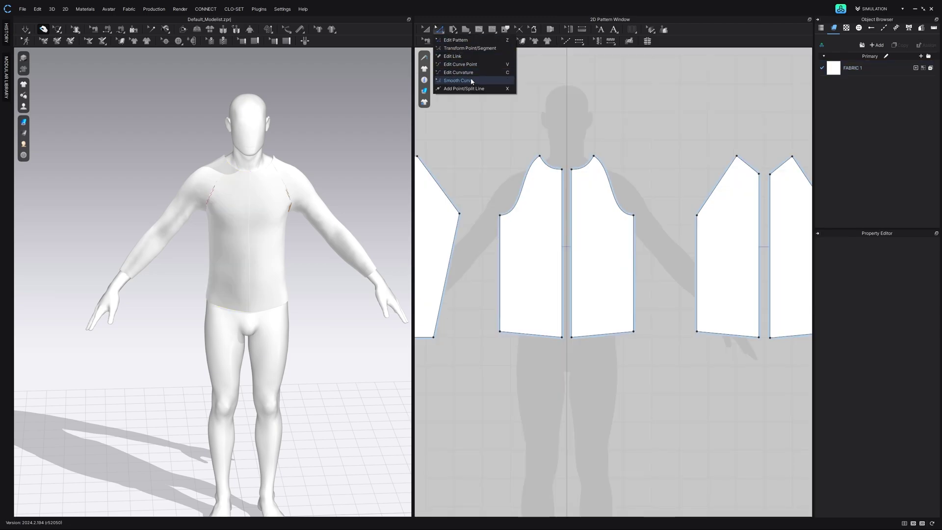
Step: Curve the front pattern's hem slightly downward between the side seam and the centre front
click(471, 79)
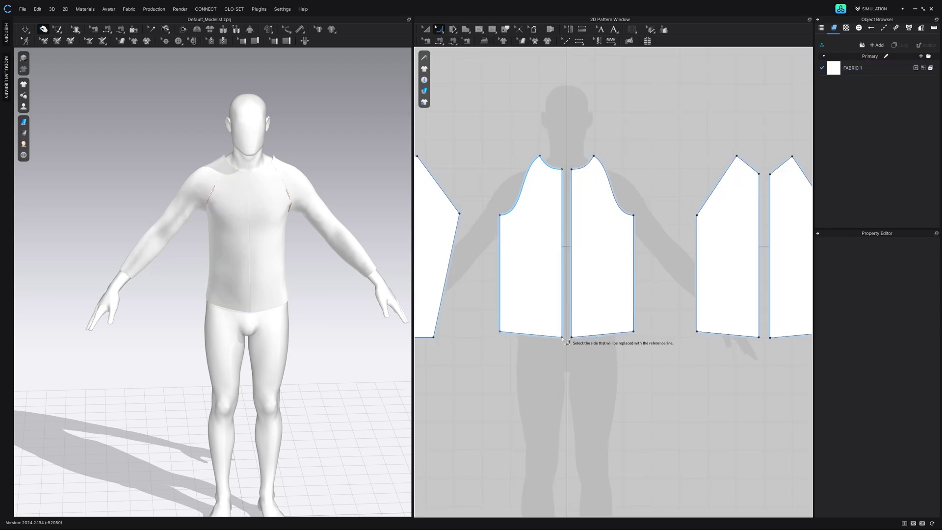
drag(548, 336, 546, 340)
scroll(540, 284, down, 1)
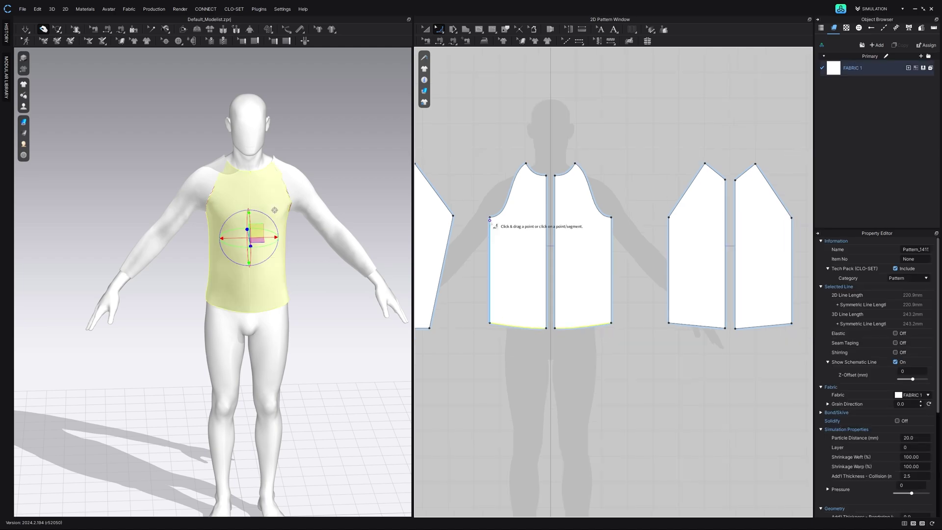
Step: Select the underarm points of the front and back patterns and raise them together to shorten the armholes
click(489, 217)
drag(669, 218, 668, 208)
click(490, 209)
Step: Curve the front pattern's side seam slightly inward below the underarm point
click(439, 30)
click(465, 59)
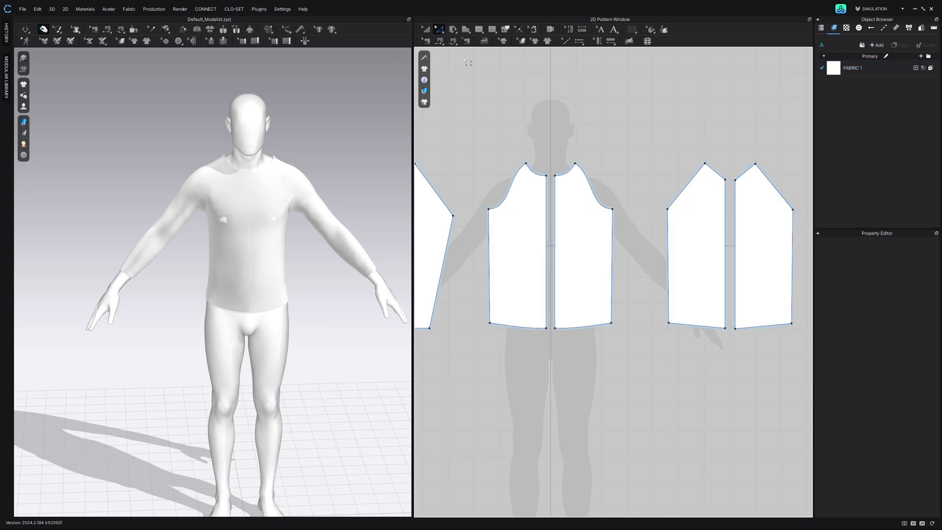
click(491, 243)
drag(490, 241, 491, 241)
Step: Select both halves of the angular back pattern and delete them
click(426, 29)
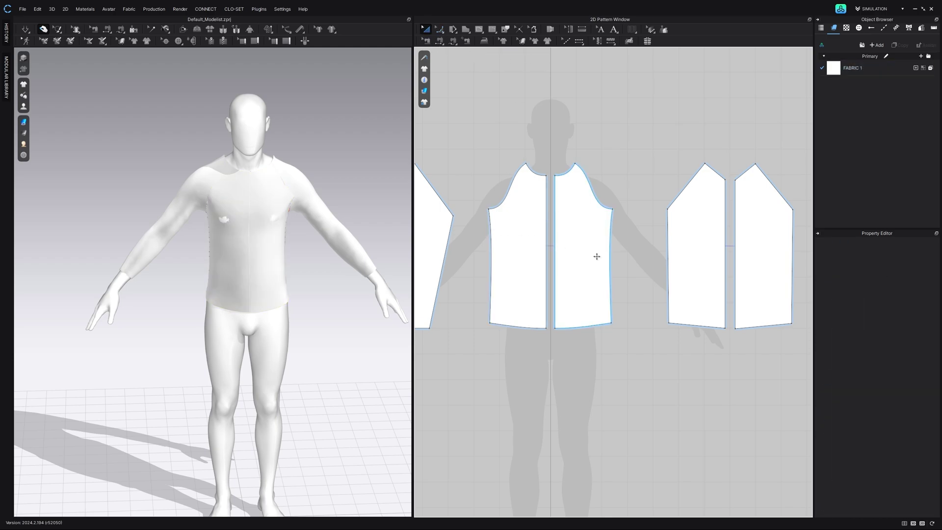
scroll(525, 237, down, 3)
scroll(598, 245, up, 2)
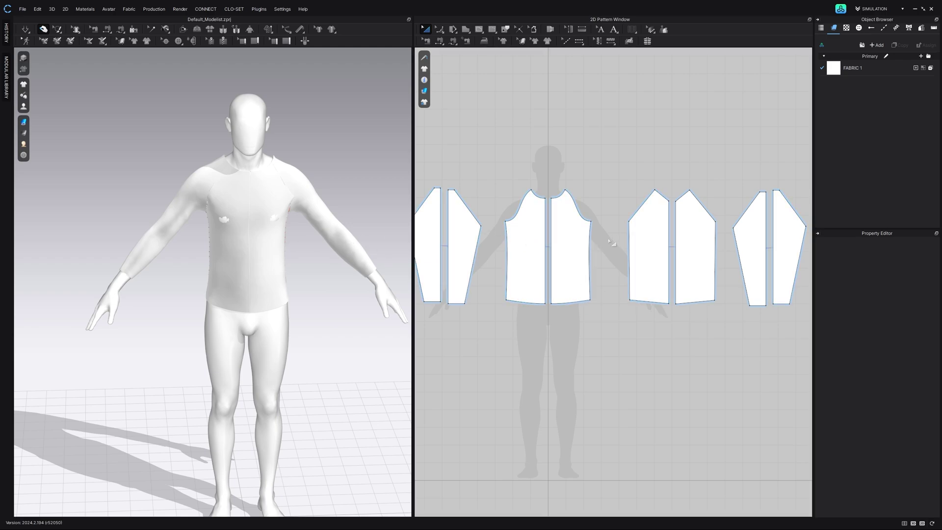
click(701, 232)
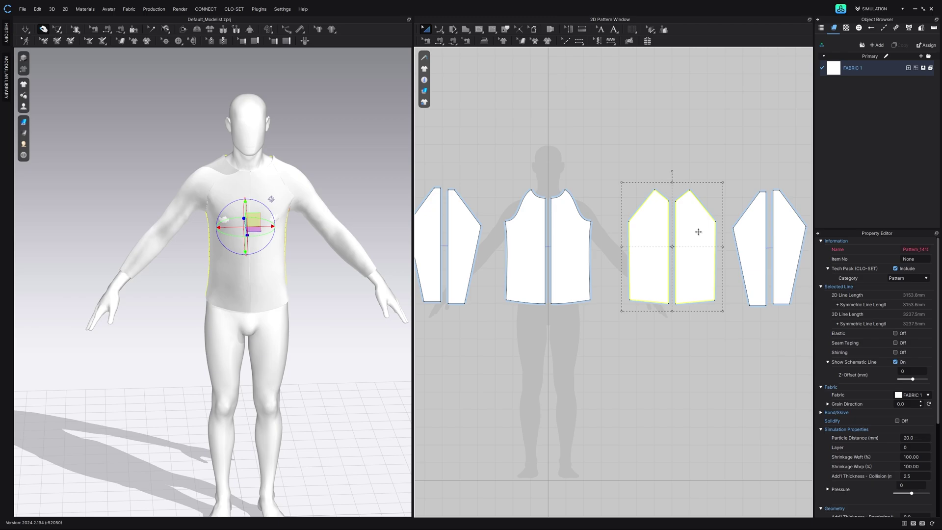
key(Delete)
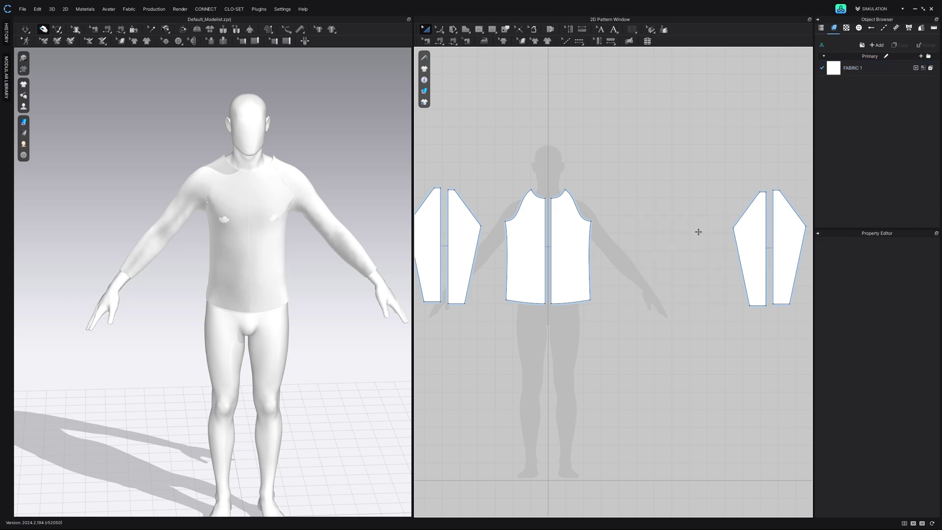
Step: Copy one half of the front pattern and paste it level with the front, in the empty space for the back
click(532, 230)
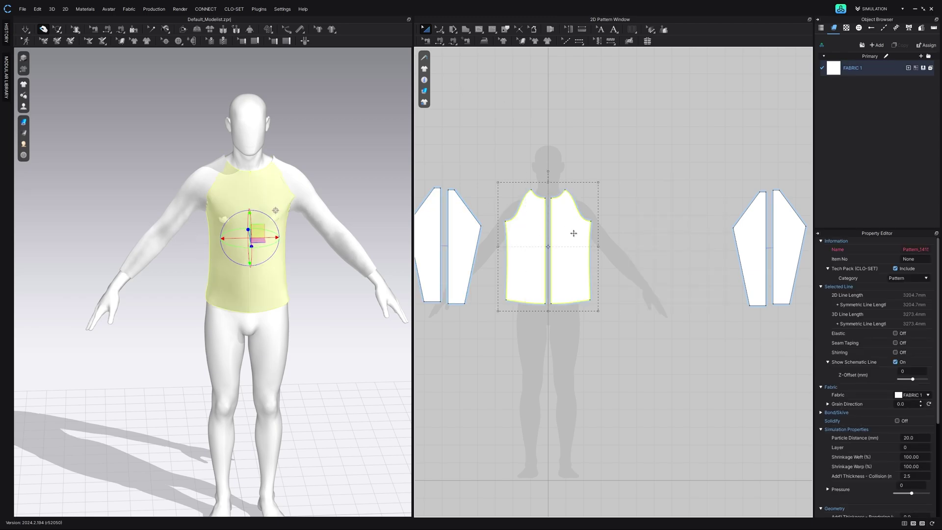
right_click(646, 232)
click(665, 239)
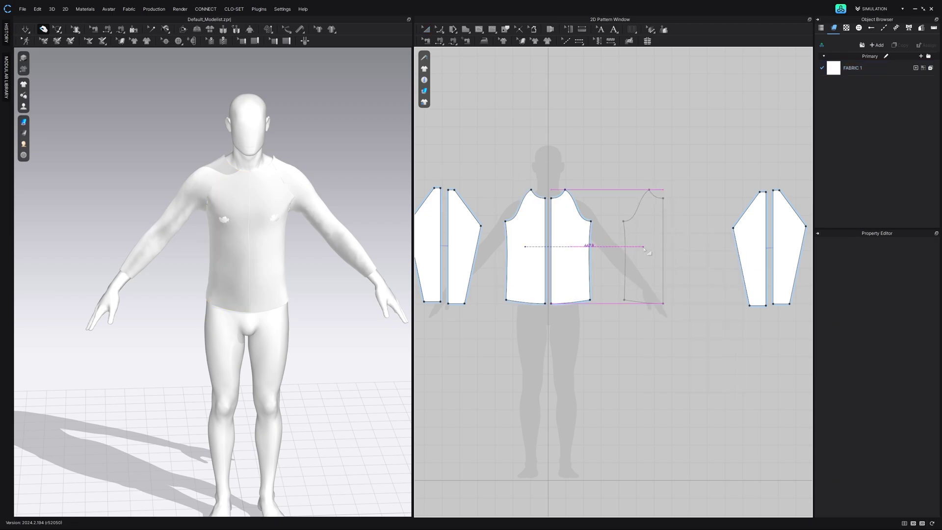
click(644, 246)
Step: Move the pasted half pattern in 3D from the avatar's chest to behind its back
right_drag(263, 259, 286, 260)
drag(385, 212, 238, 237)
right_drag(238, 240, 262, 299)
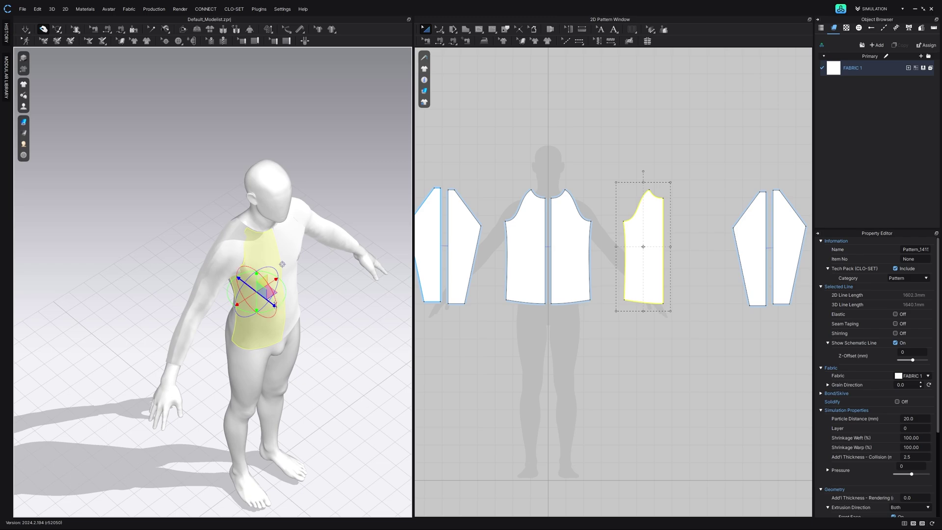
drag(276, 305, 232, 273)
Step: Create a Symmetric Pattern of the back half and place it beside the half to complete the back
right_click(641, 212)
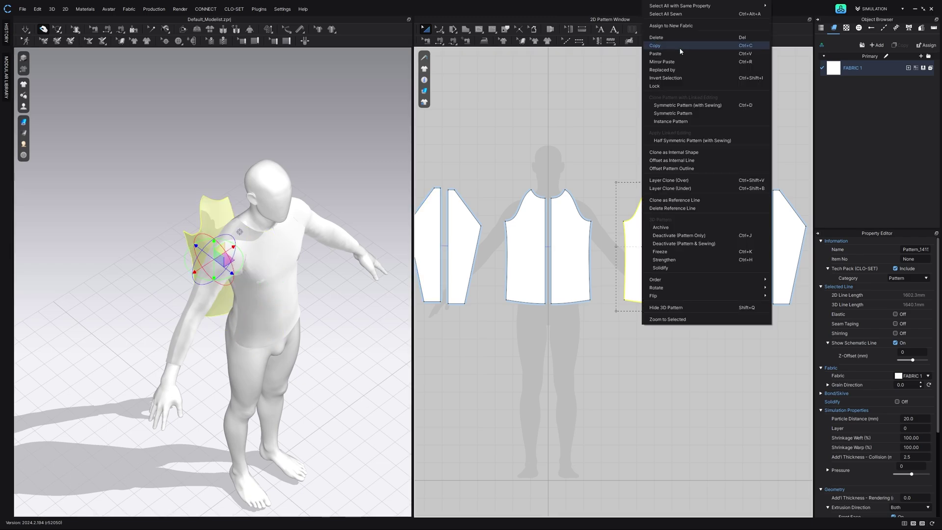
click(687, 113)
click(687, 247)
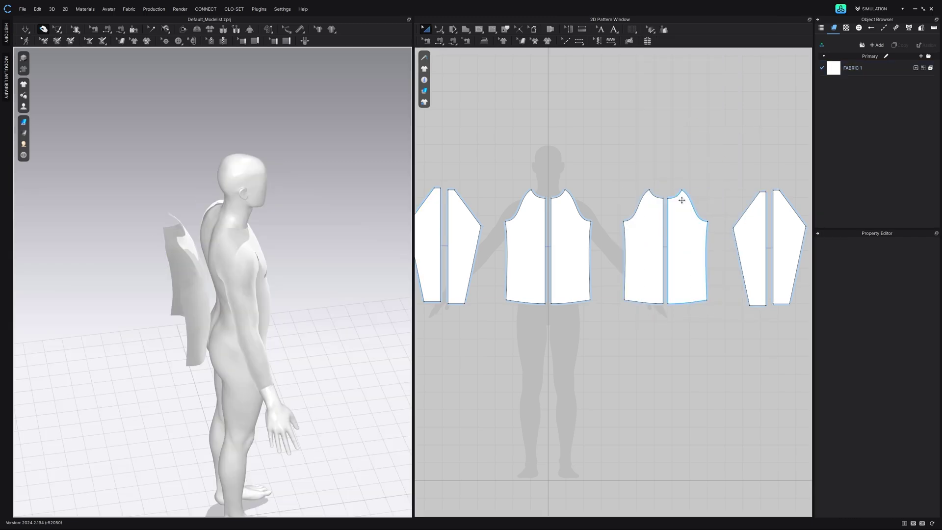
Step: Sew the two back halves together along the centre back and join both back side seams to the front side seams
key(n)
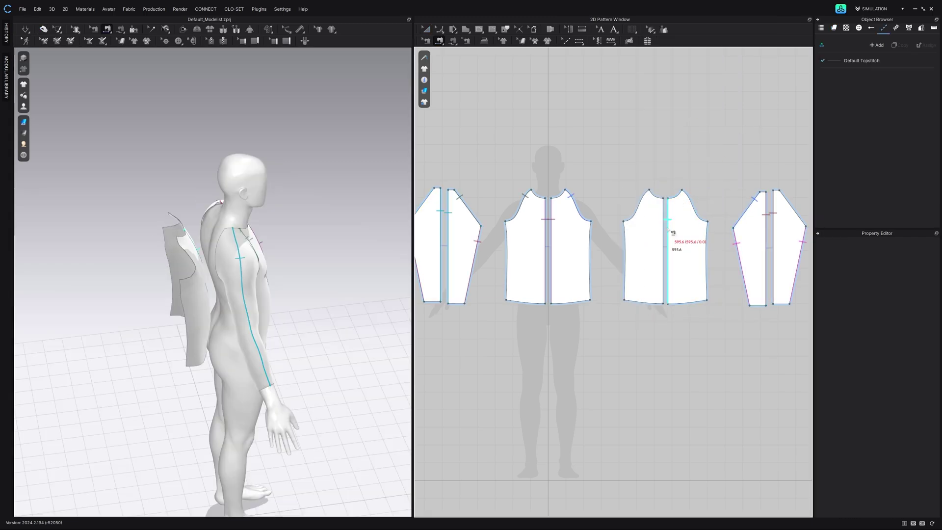
click(668, 225)
click(663, 223)
click(623, 240)
click(505, 243)
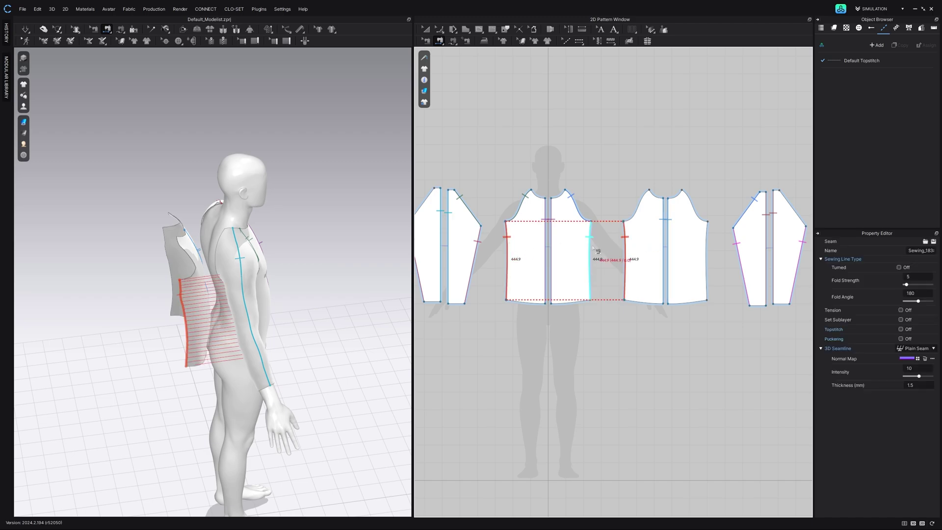
click(590, 245)
click(707, 248)
scroll(713, 204, down, 2)
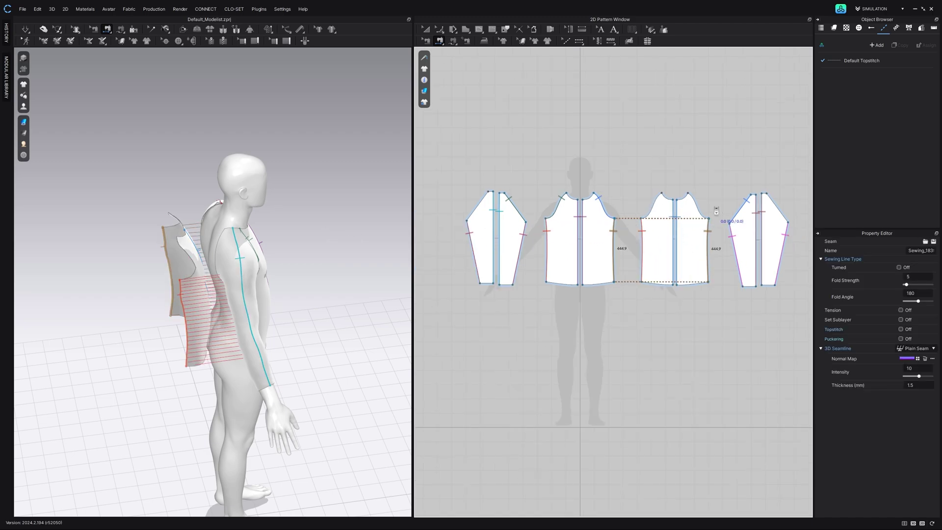
Step: Sew the back pattern's armholes to the matching upper edges of the sleeves
right_drag(287, 201, 58, 216)
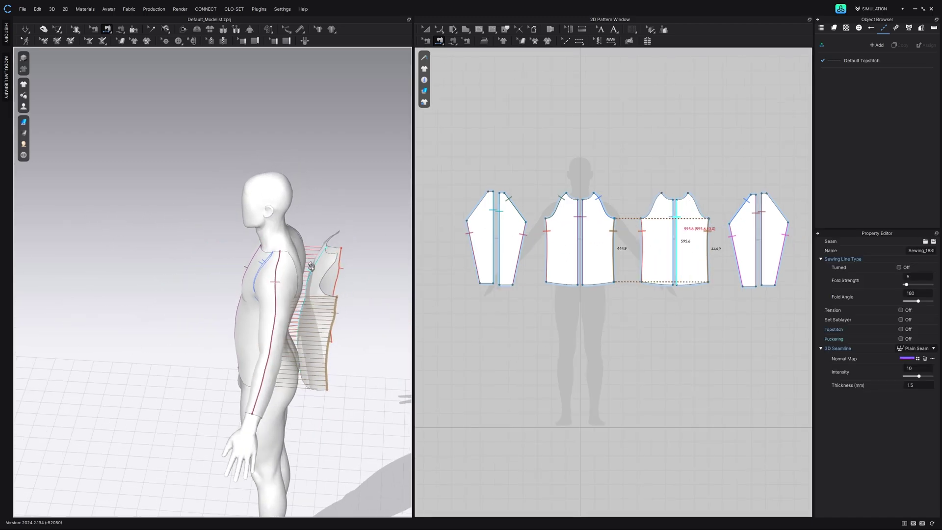
right_drag(311, 267, 252, 269)
click(249, 269)
Step: Simulate the newly sewn garment and pull its front hem down over the avatar's hips
click(26, 30)
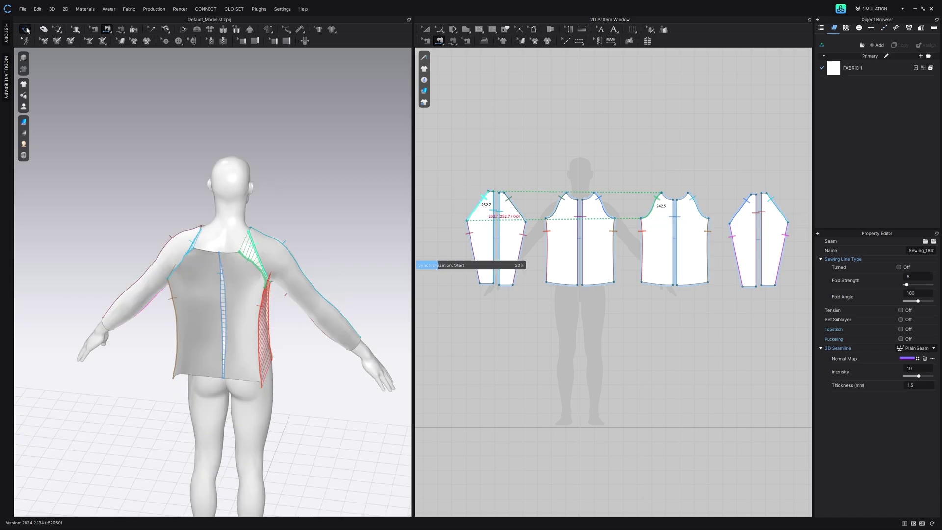
right_drag(338, 346, 216, 338)
drag(249, 343, 249, 365)
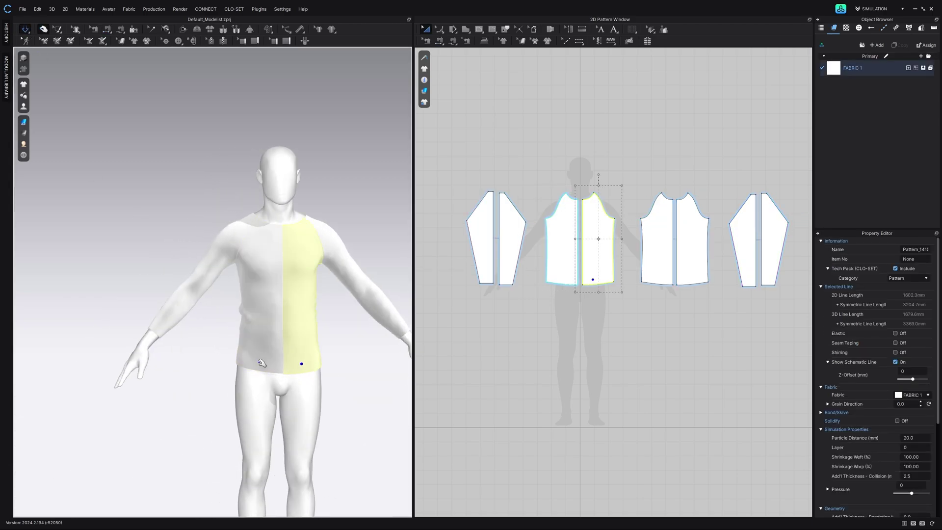
right_drag(254, 373, 221, 287)
Step: Raise the back pattern's centre-back neckline point and reshape the back neckline into a shallow curve
scroll(608, 224, up, 6)
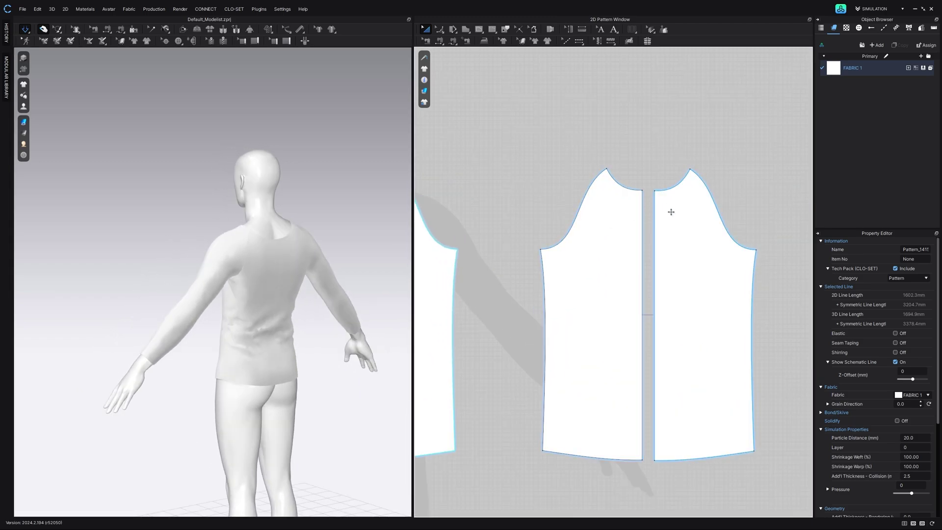
key(z)
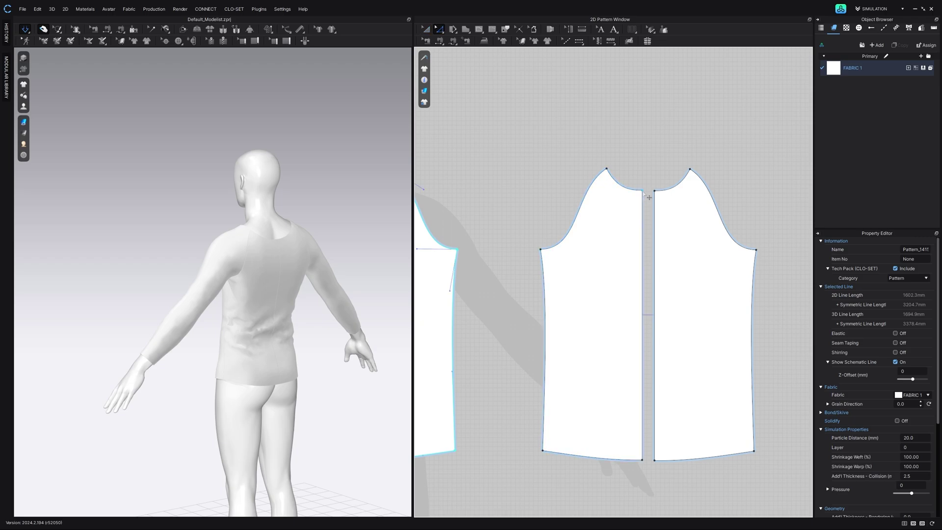
click(642, 192)
drag(648, 195, 612, 172)
click(606, 169)
click(606, 169)
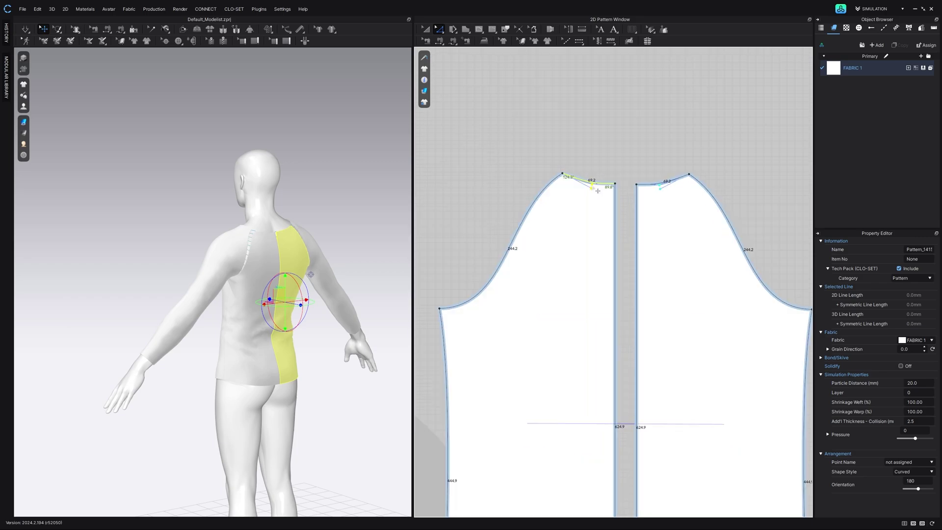
drag(598, 191, 597, 190)
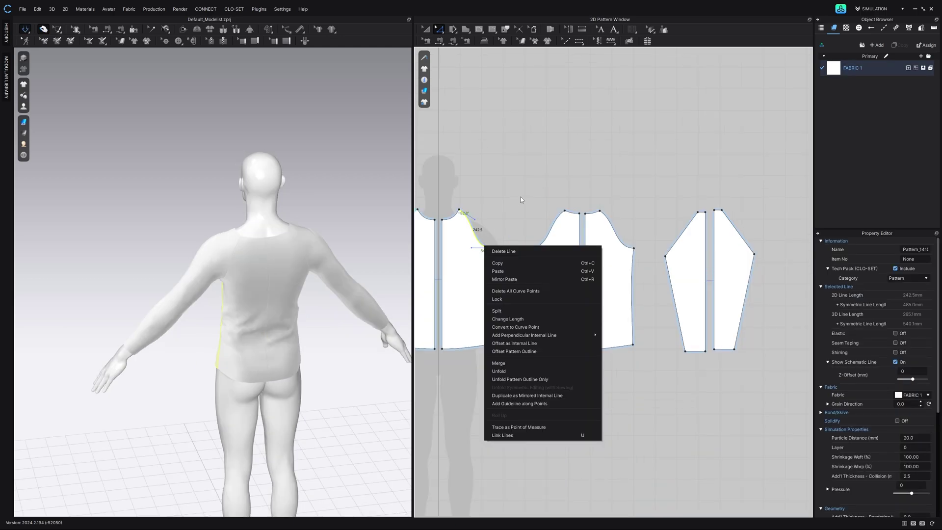
click(617, 227)
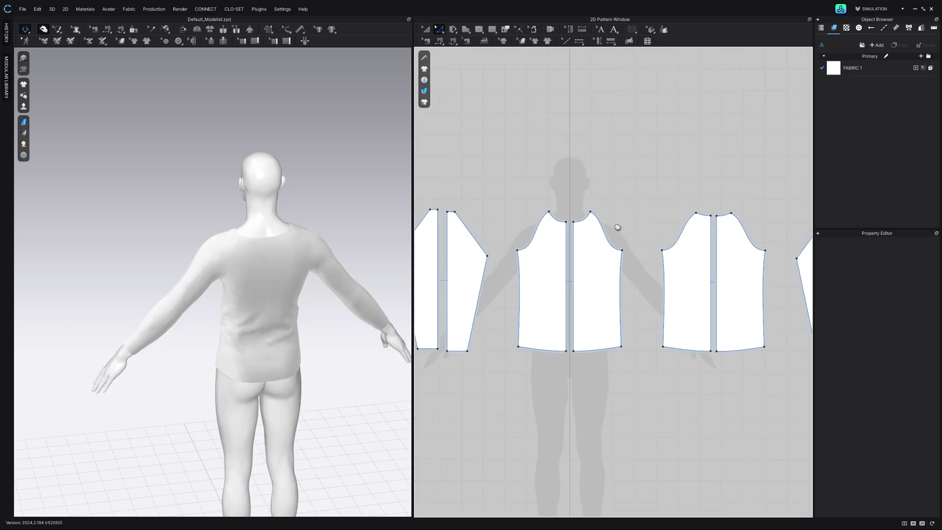
Step: Merge the two halves of the avatar's right sleeve along their centre seam into one pattern
mouse_move(310, 249)
right_down()
mouse_move(274, 257)
mouse_move(387, 243)
mouse_move(292, 231)
mouse_move(315, 232)
right_up()
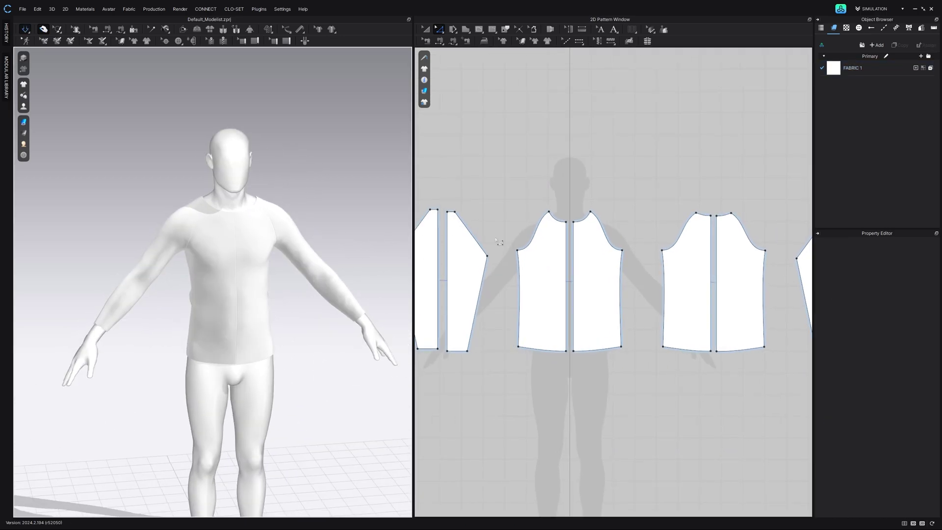
scroll(499, 242, down, 3)
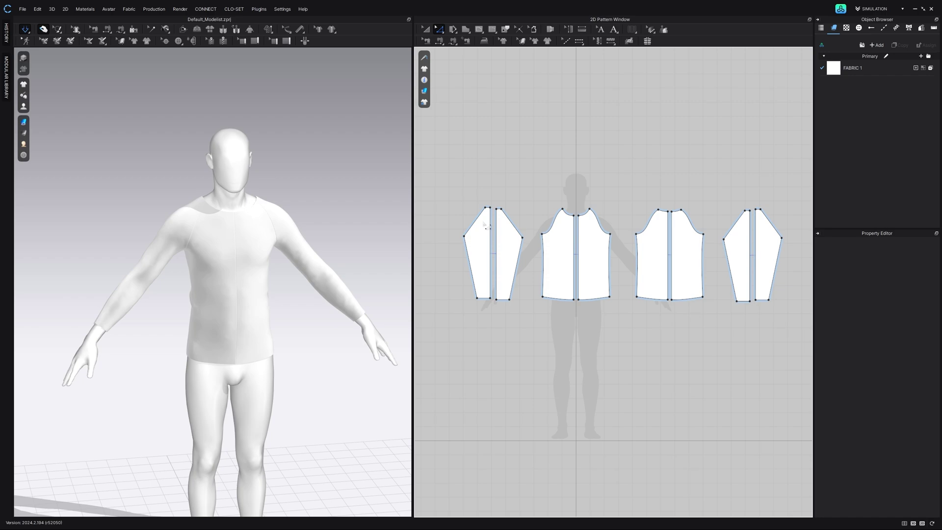
scroll(484, 224, up, 4)
scroll(541, 204, up, 6)
scroll(526, 205, down, 4)
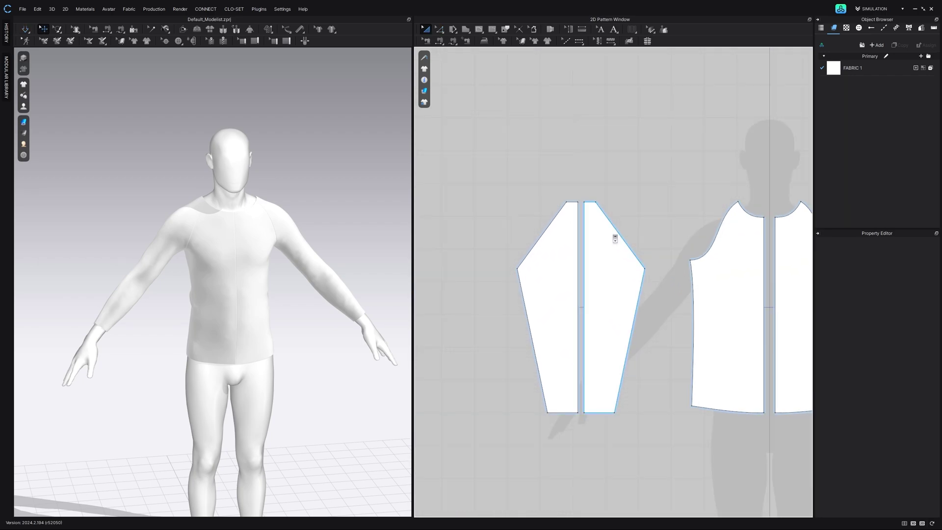
right_drag(615, 238, 602, 232)
key(b)
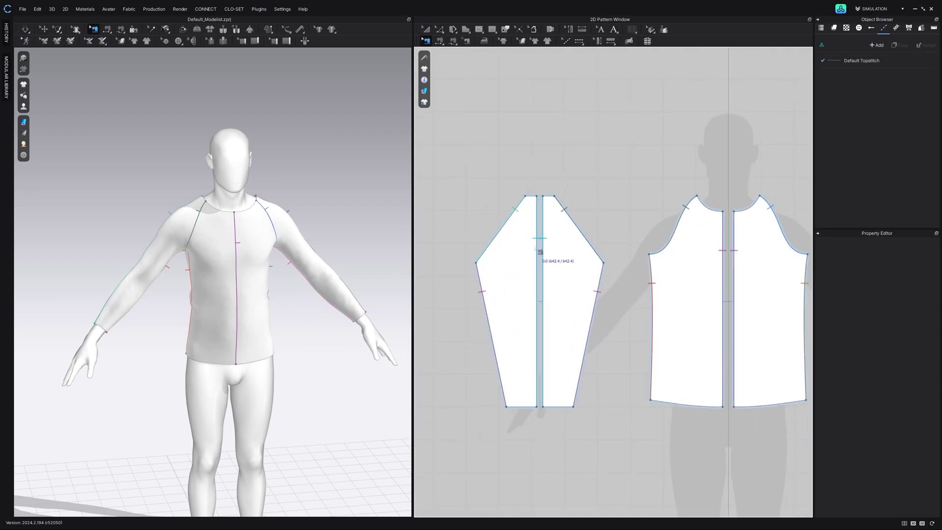
click(539, 248)
right_click(544, 241)
click(568, 286)
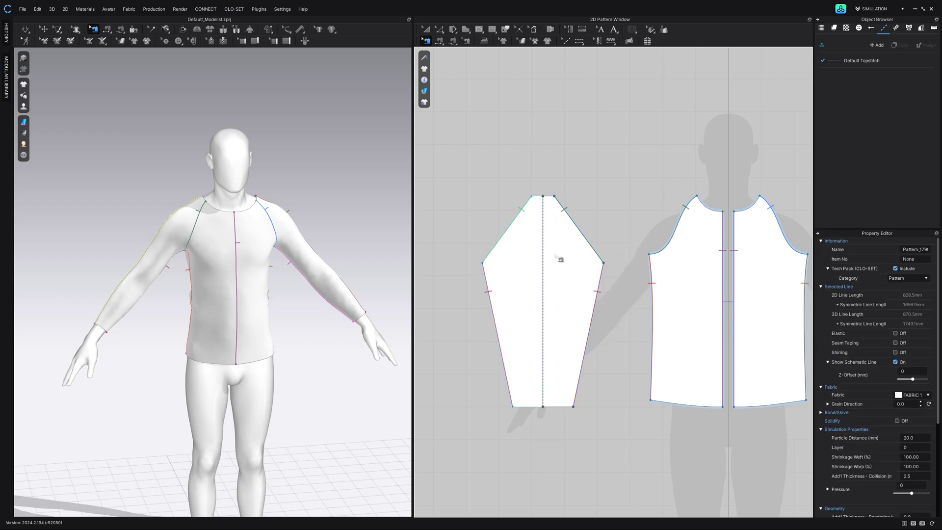
Step: Raise the centre point of the right sleeve's cuff edge slightly to form a shallow peak
key(a)
key(z)
click(562, 203)
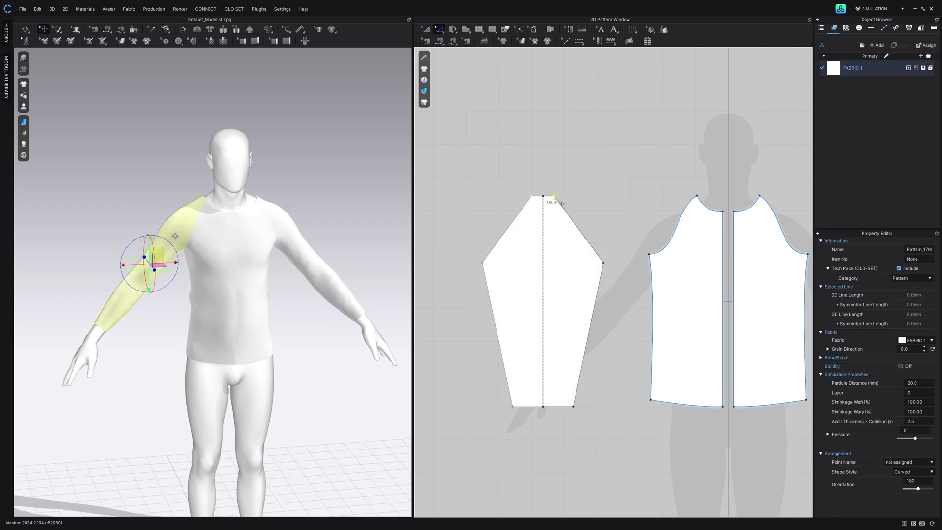
drag(544, 407, 543, 404)
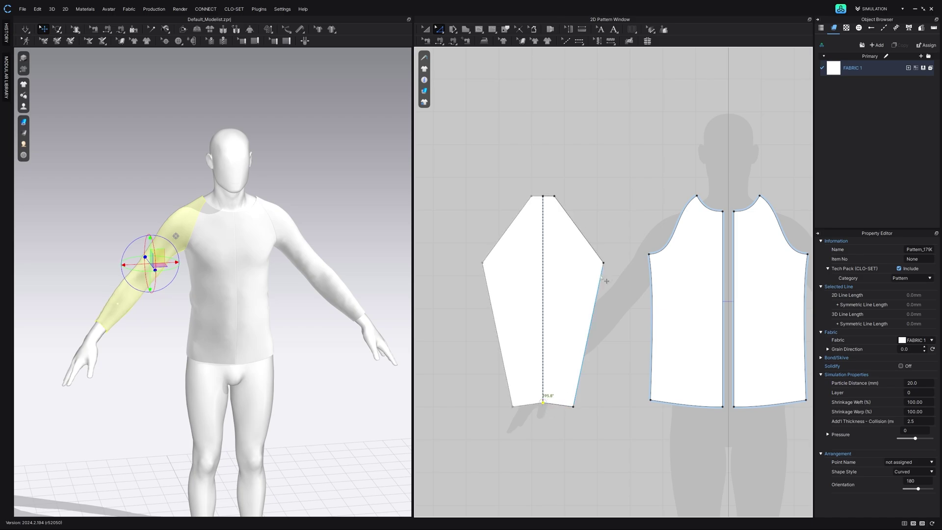
Step: Bend both slanted upper edges of the right sleeve pattern into inward armhole curves using Edit Line
click(566, 202)
key(a)
click(439, 29)
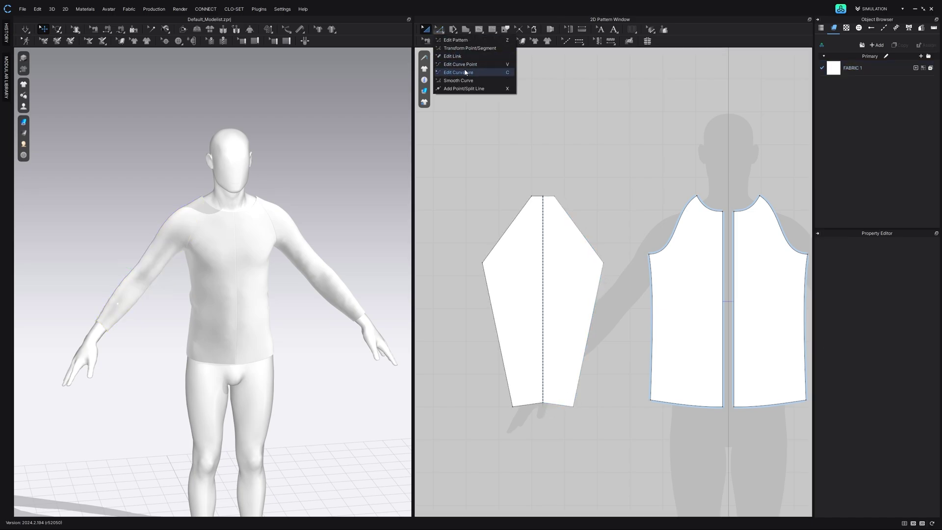
click(458, 72)
click(438, 33)
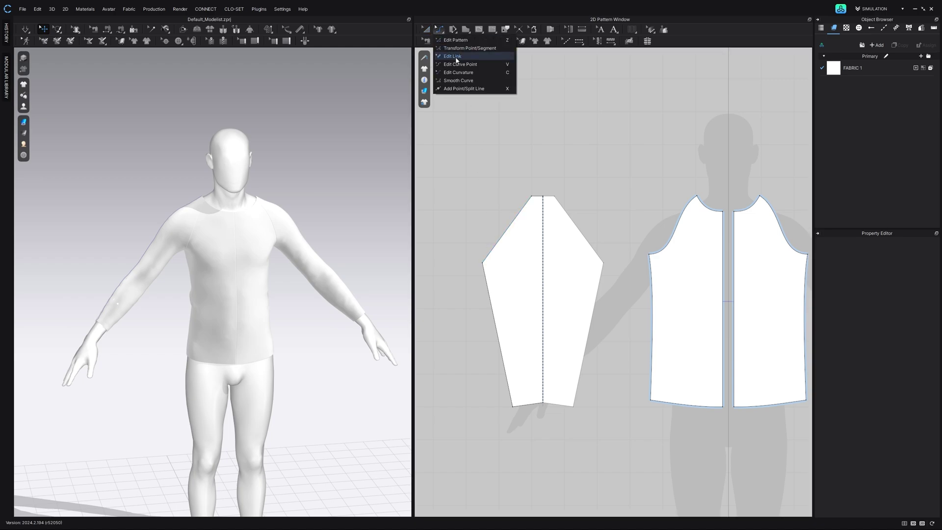
click(462, 56)
drag(528, 203, 502, 252)
key(a)
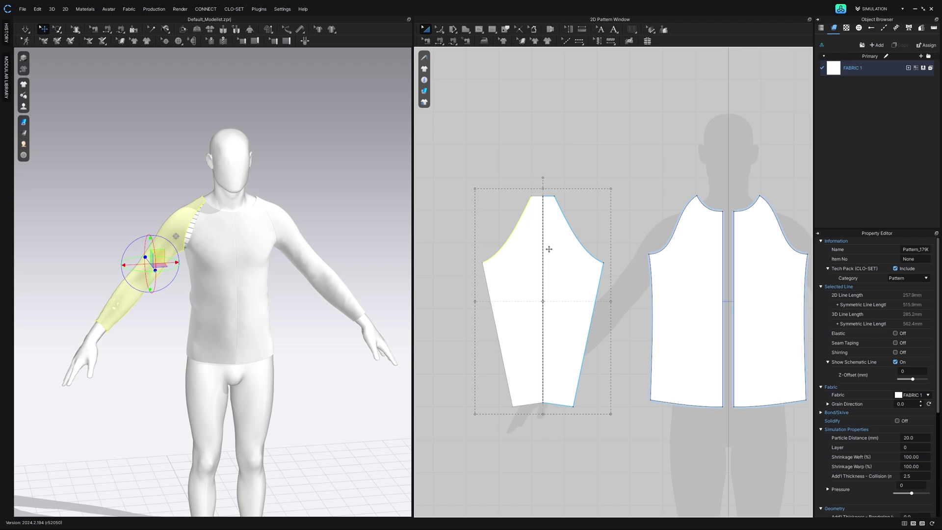
Step: Remove symmetric editing from the sleeve pattern and convert its top-centre point to a curve point with Convert Only
right_click(549, 250)
click(579, 137)
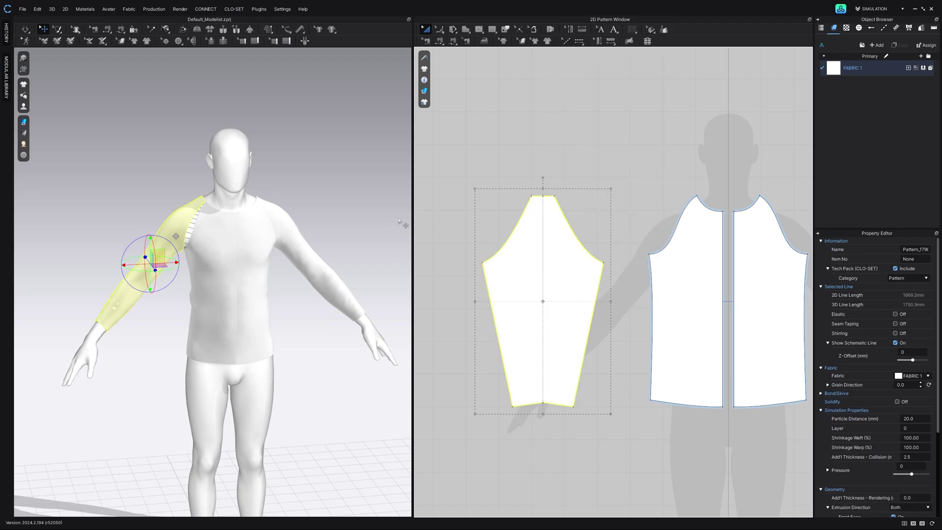
key(z)
right_click(543, 196)
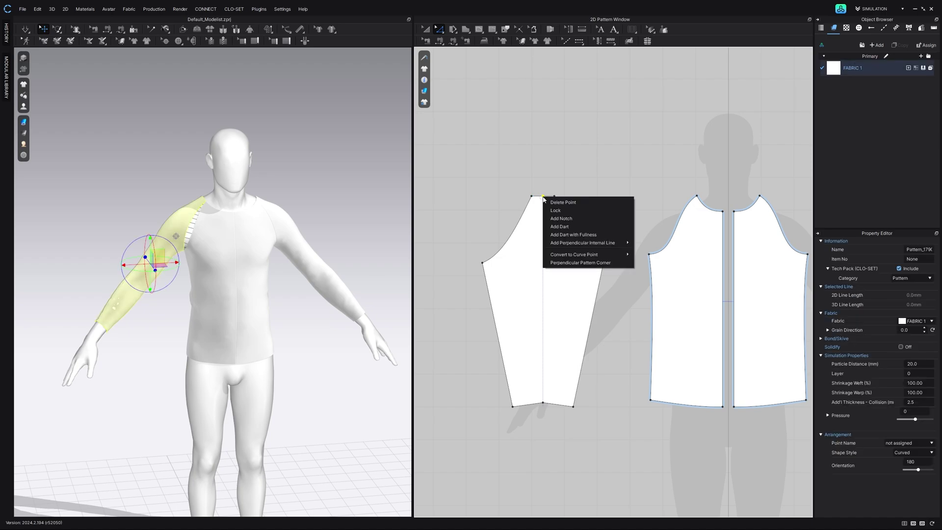
mouse_move(622, 254)
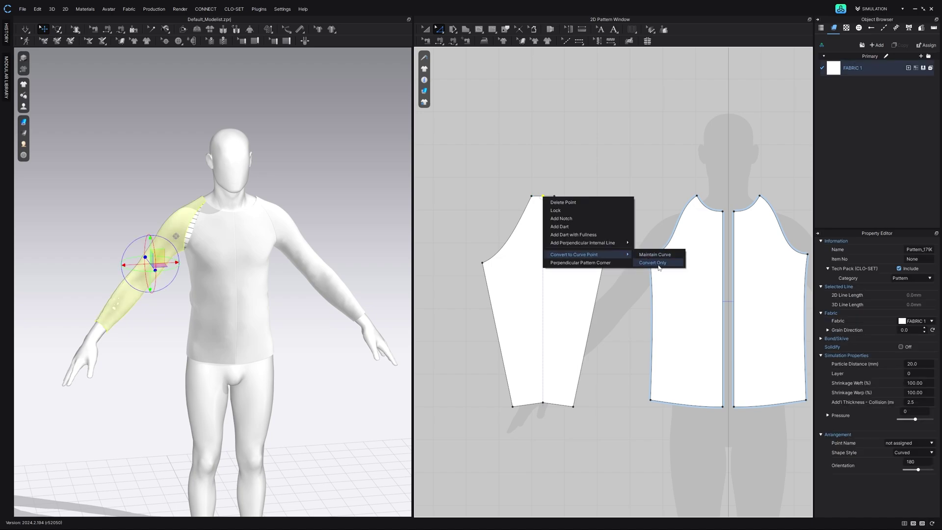
click(659, 263)
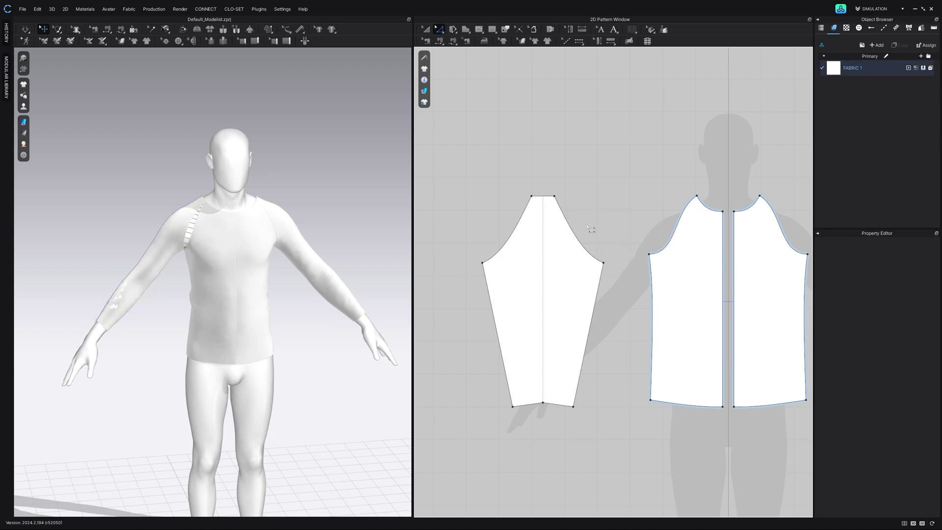
Step: Lower the sleeve's front neck corner and bend the sloping neck edge into a shallow inward curve
click(561, 203)
drag(556, 200, 555, 203)
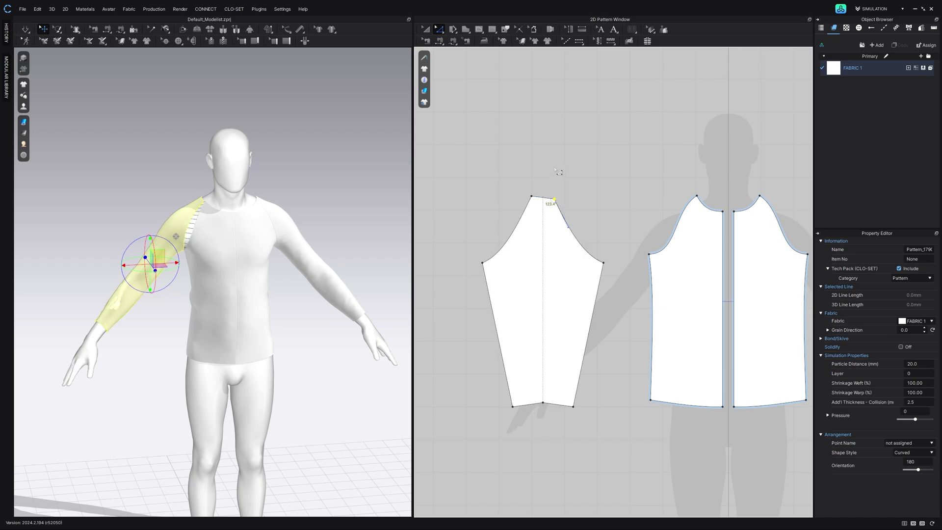
click(560, 172)
click(439, 30)
click(463, 73)
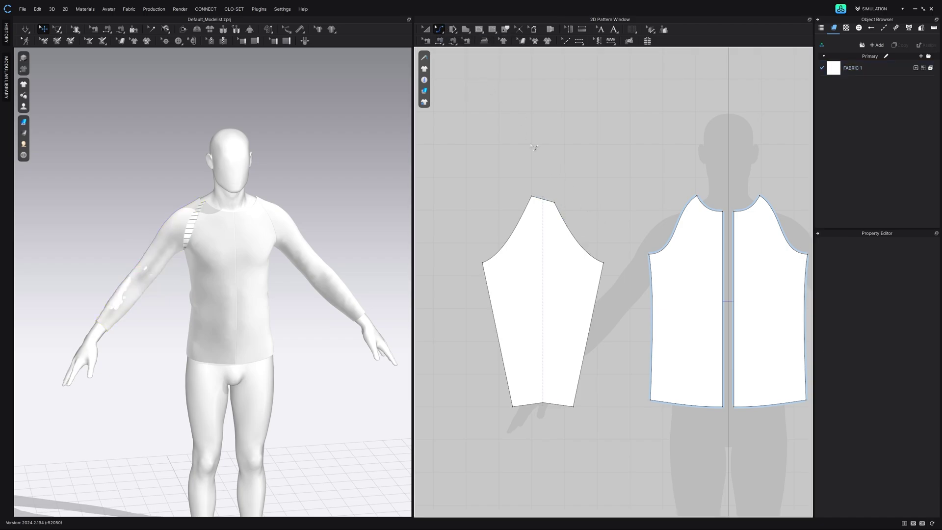
click(544, 202)
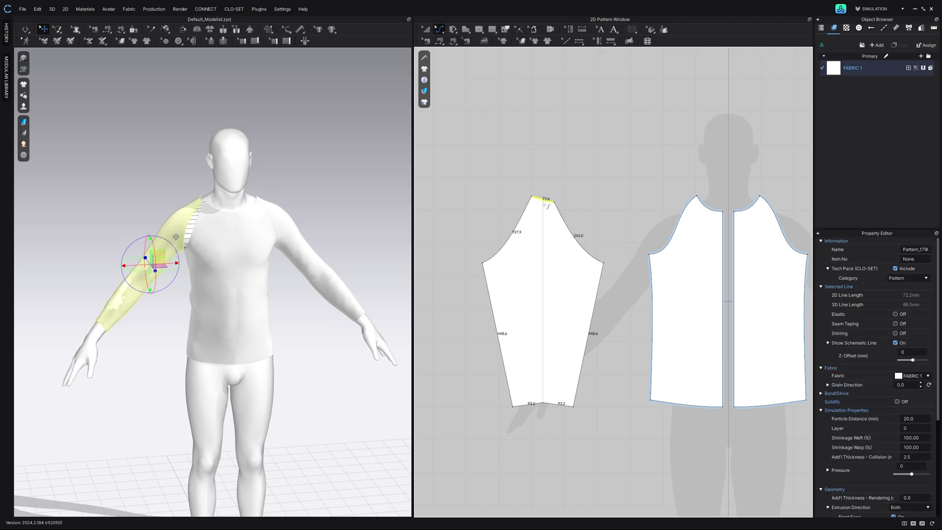
key(Escape)
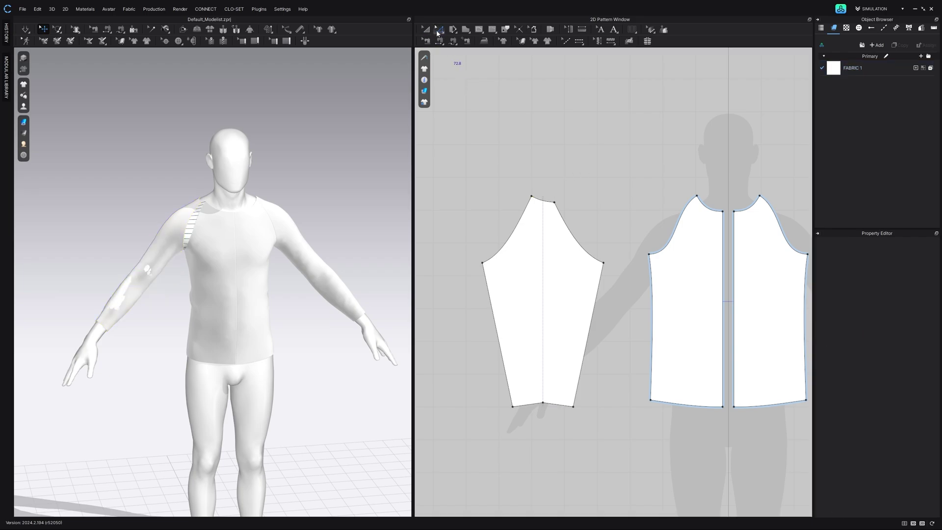
Step: Smooth the peaked cuff edge of the right sleeve into one continuous curve
click(438, 29)
click(458, 73)
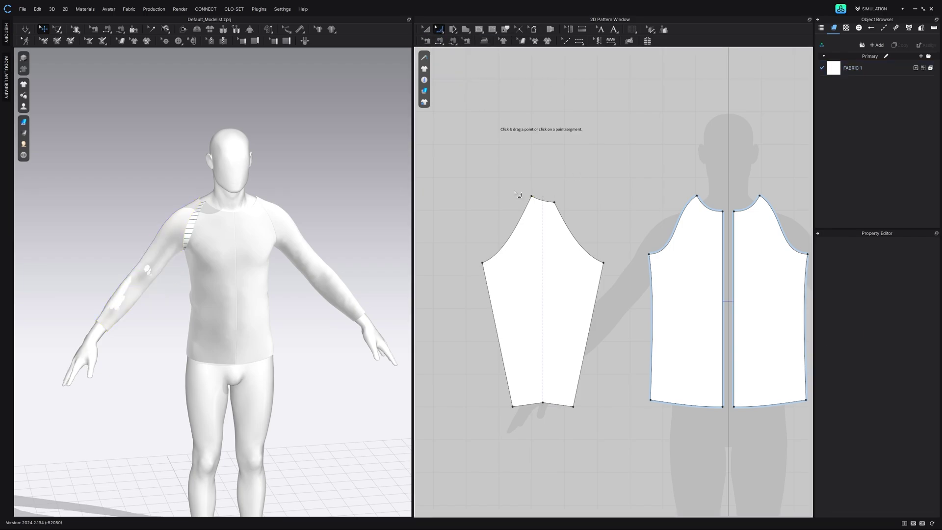
click(542, 405)
drag(542, 406, 546, 407)
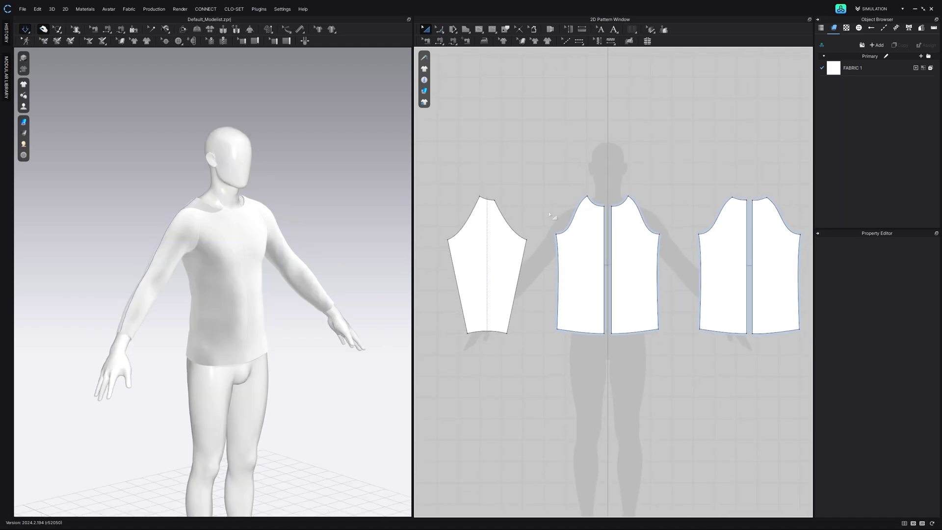
Step: Compare the length of the sleeve's front armhole edge with the matching armhole edge of the front pattern
click(584, 238)
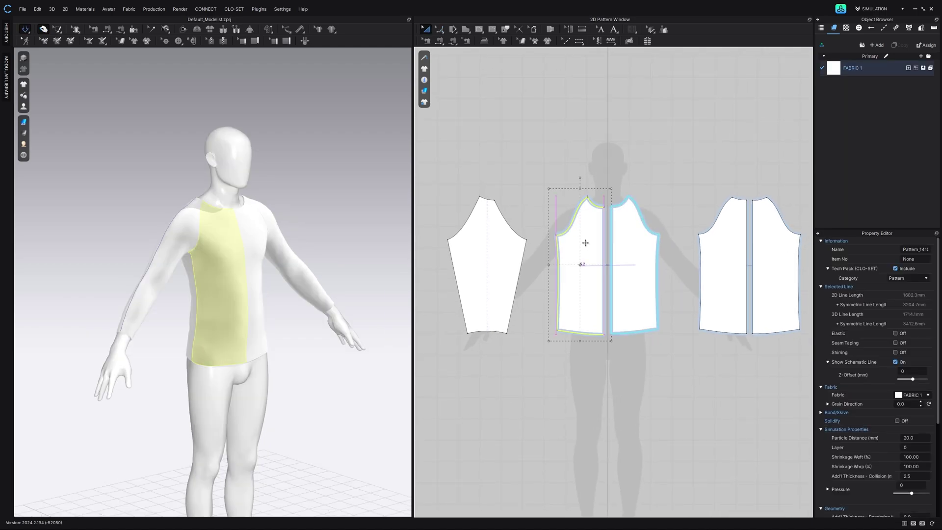
drag(585, 242, 585, 247)
click(622, 243)
click(551, 221)
scroll(551, 221, up, 3)
key(z)
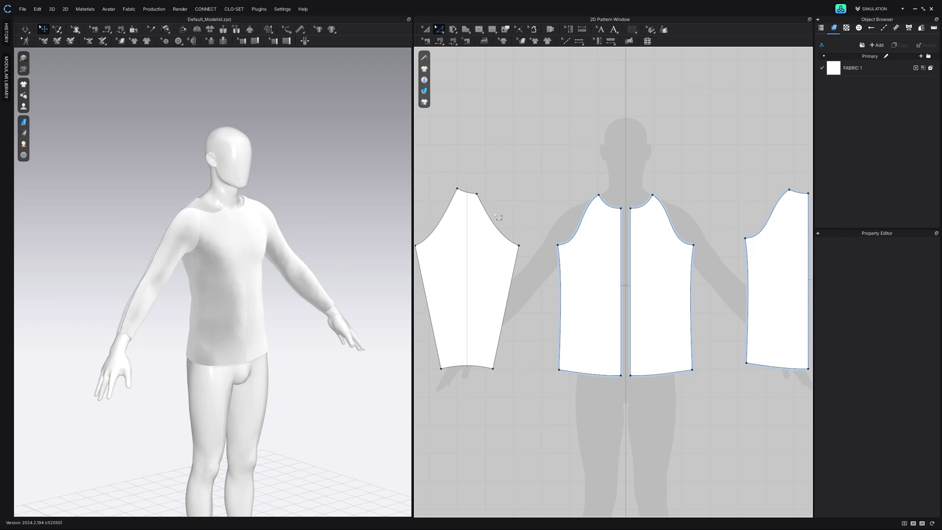
click(495, 221)
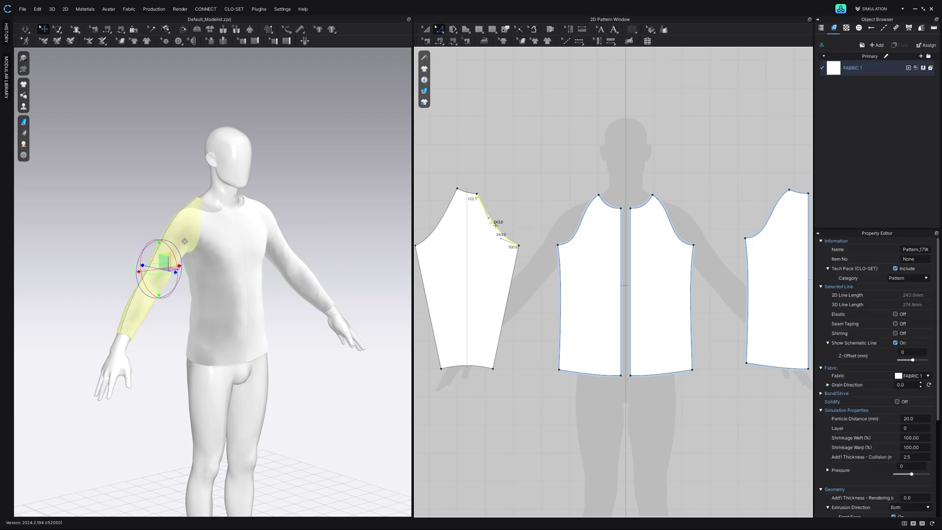
click(589, 226)
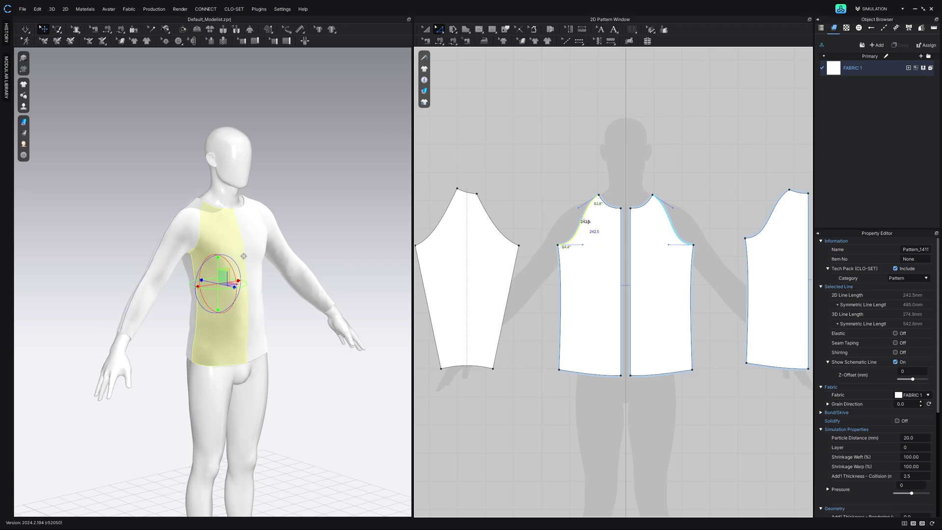
click(504, 237)
scroll(503, 239, up, 1)
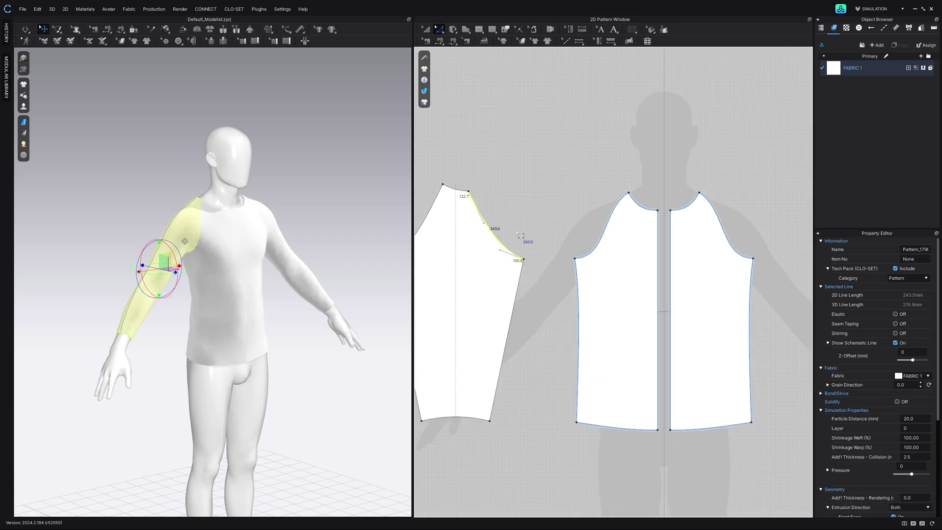
Step: Set the sleeve's front armhole edge length to 242.5 mm, applying the change in the Both direction
right_click(495, 238)
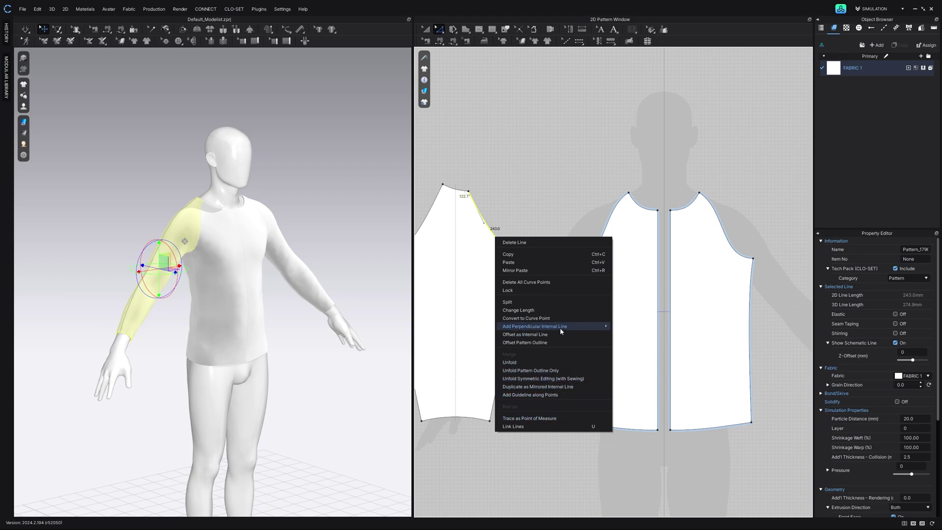
click(569, 310)
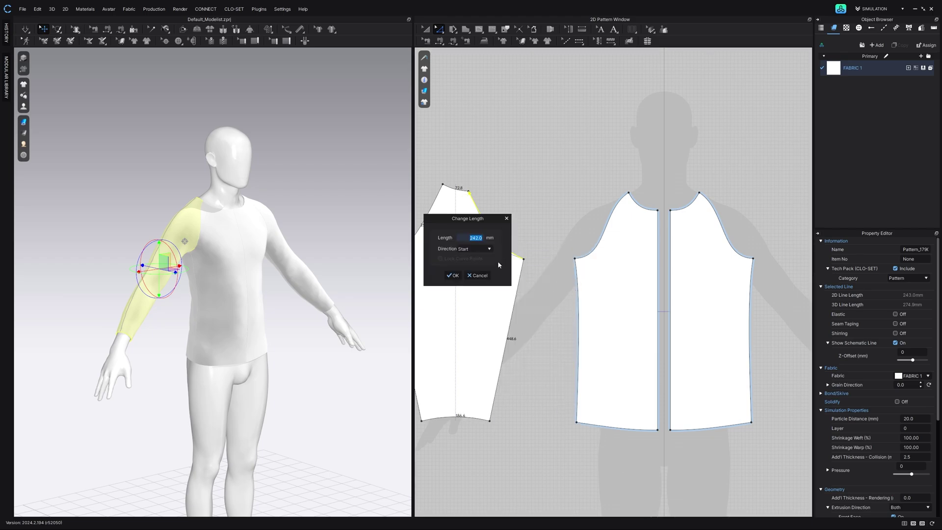
click(480, 242)
double_click(480, 239)
click(482, 239)
key(BackSpace)
text(5)
drag(471, 219, 488, 251)
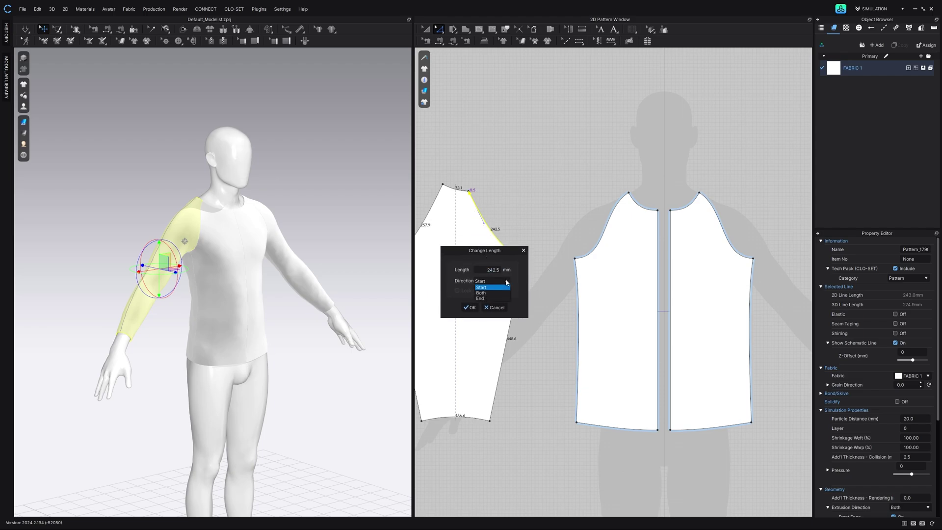
click(500, 294)
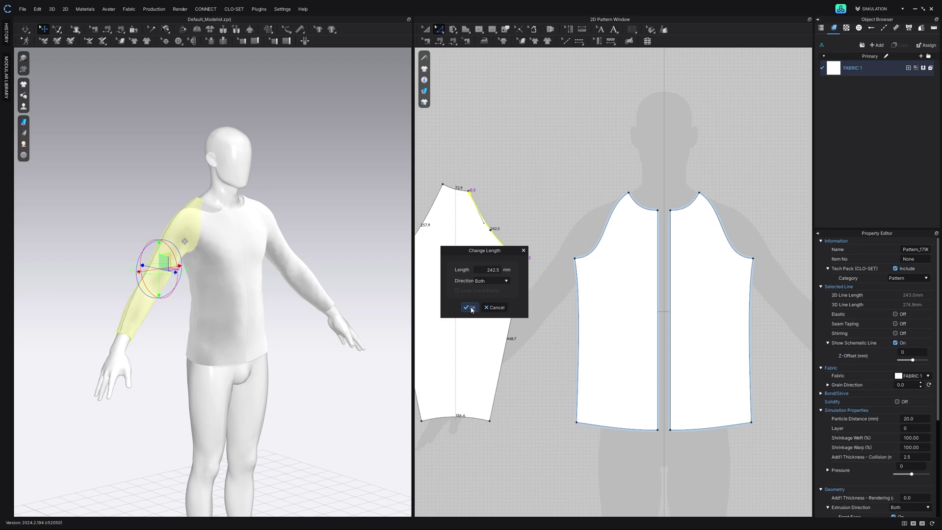
click(470, 307)
Step: Check the armhole edge lengths of the front and back patterns against the sleeve
middle_drag(481, 194, 512, 189)
click(634, 228)
scroll(597, 208, up, 3)
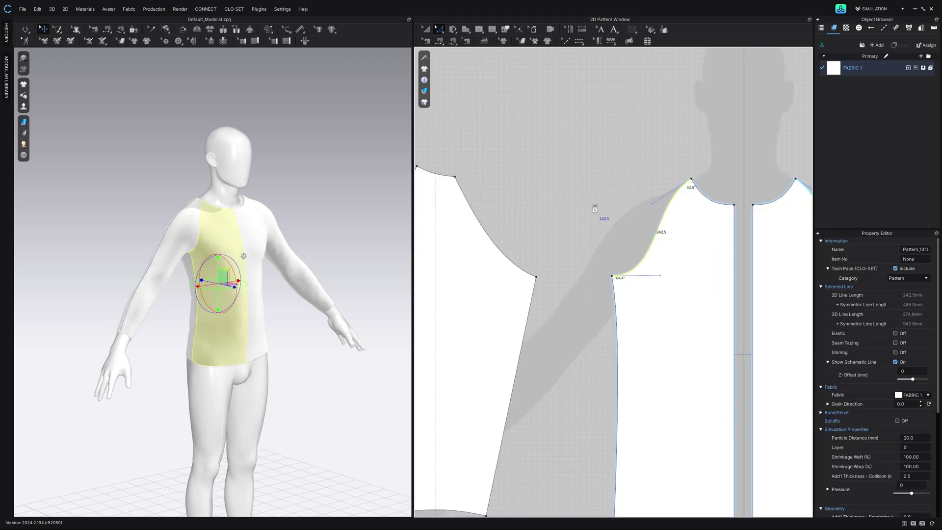
scroll(599, 211, down, 5)
middle_drag(604, 215, 544, 210)
scroll(544, 209, down, 2)
scroll(544, 210, down, 2)
click(674, 183)
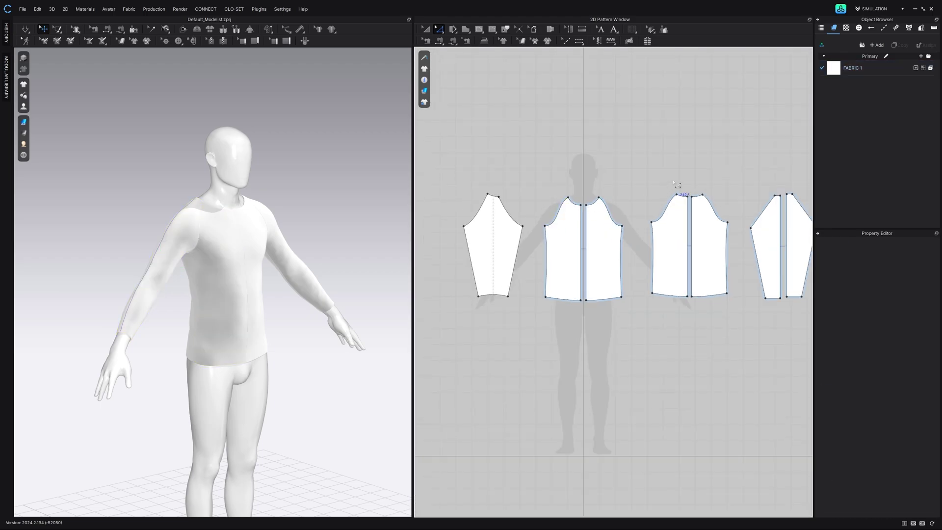
click(672, 214)
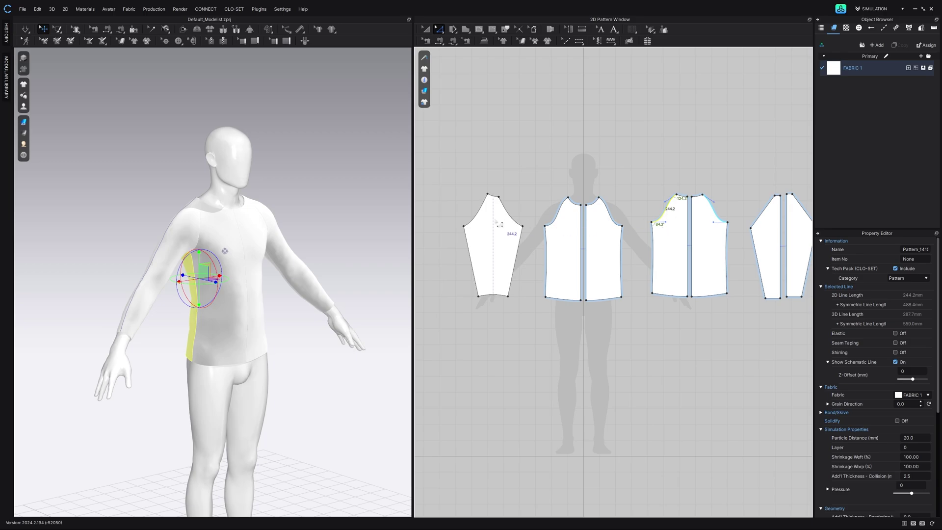
Step: Set the sleeve's back armhole edge length to 244.2 mm, applying the change in the End direction
click(481, 214)
right_click(480, 212)
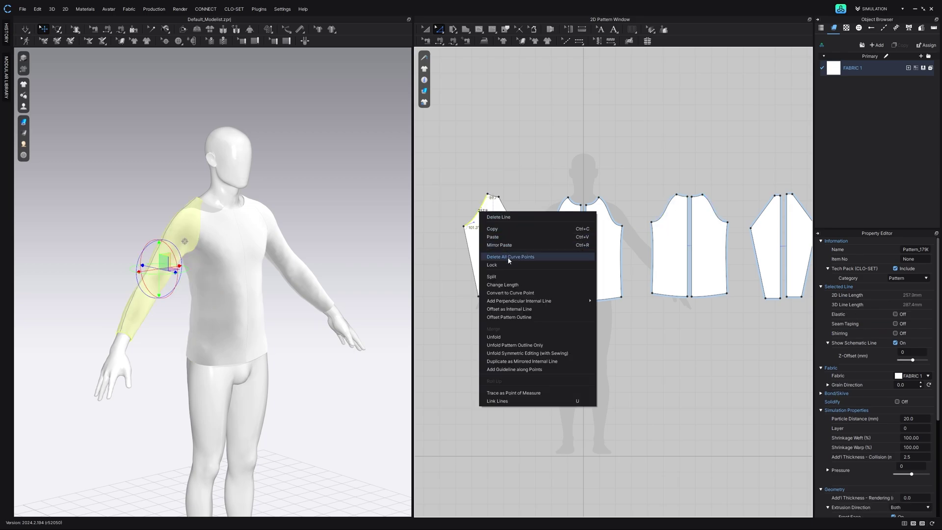
click(504, 284)
text(244.2)
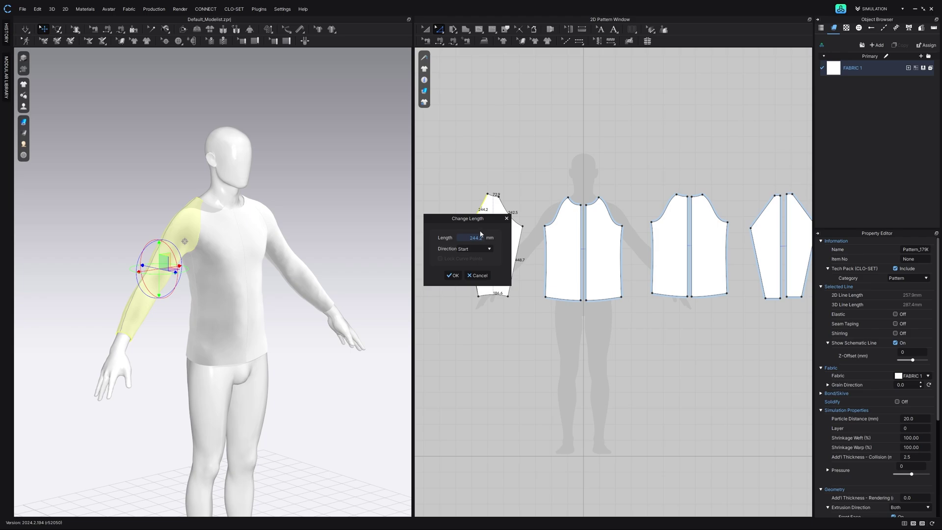
drag(479, 218, 584, 142)
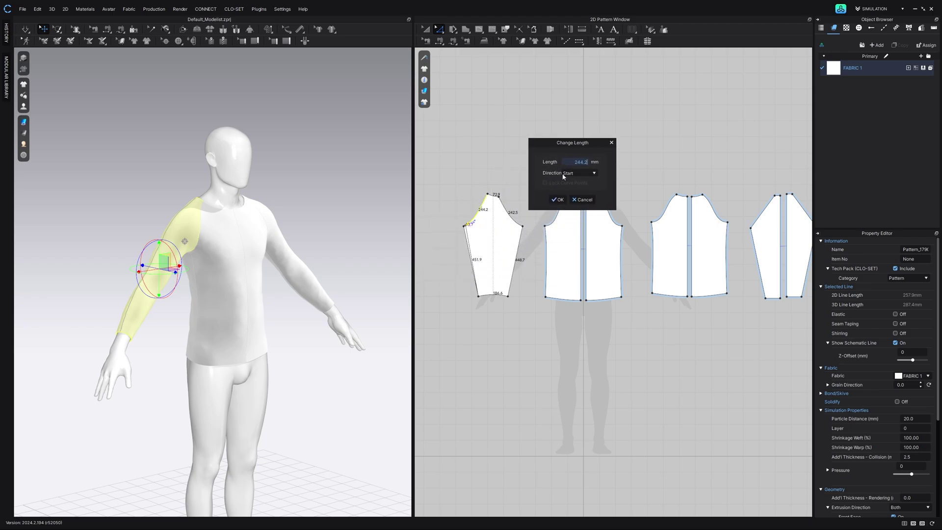
click(581, 172)
click(577, 190)
click(559, 199)
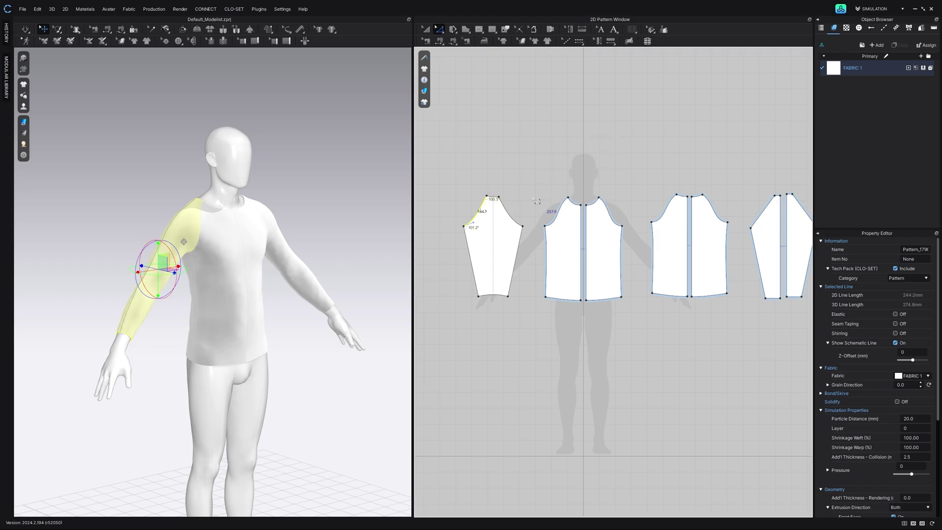
Step: Simulate the garment with the corrected sleeve and inspect its fit from the front of the avatar
click(29, 31)
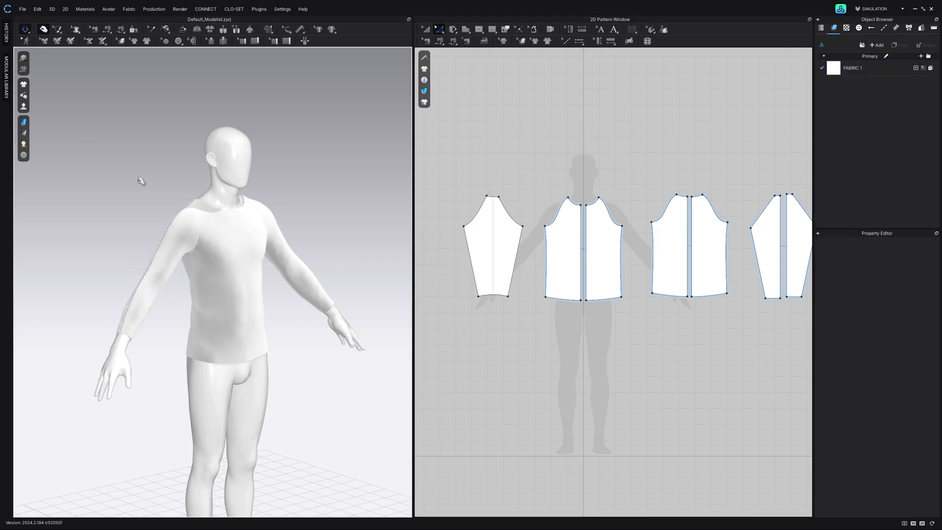
right_drag(228, 266, 210, 265)
mouse_move(263, 239)
right_down()
mouse_move(130, 237)
mouse_move(304, 237)
mouse_move(247, 245)
mouse_move(265, 243)
right_up()
scroll(670, 220, down, 3)
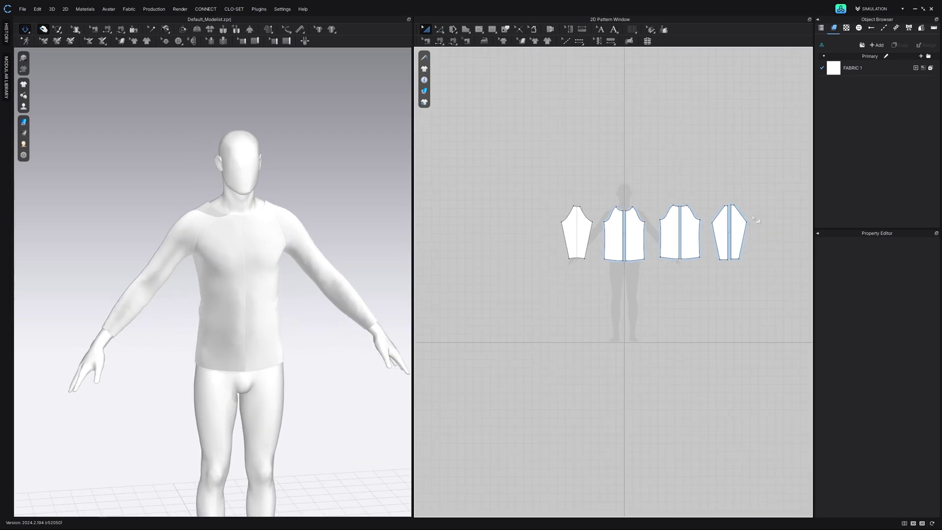
Step: Delete the old, unmerged left sleeve halves beside the back pattern
drag(809, 194, 700, 283)
key(Delete)
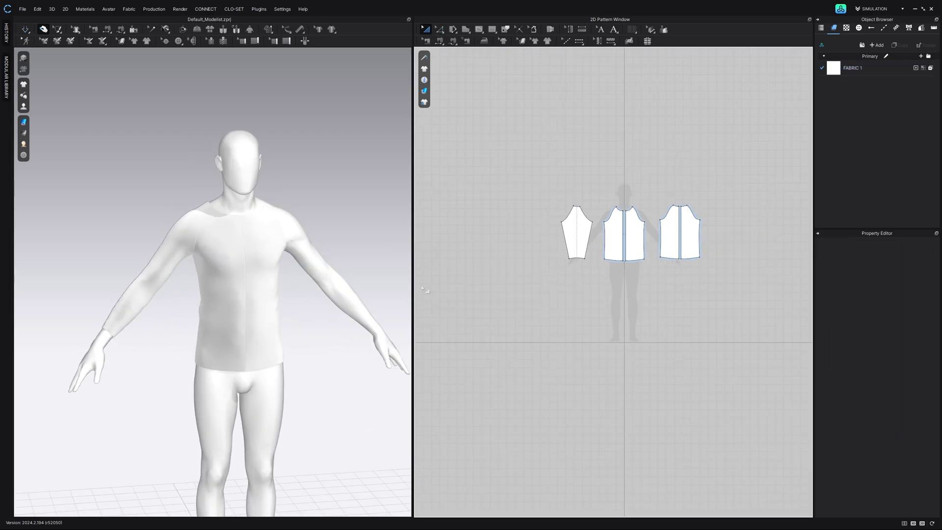
Step: Create a symmetric copy of the finished sleeve and place it on the far side of the back pattern
drag(541, 191, 596, 268)
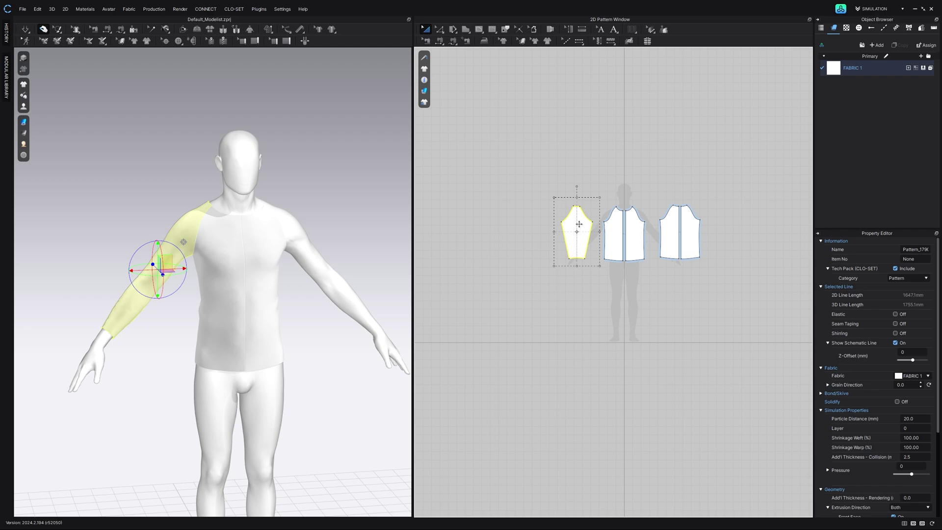
right_click(578, 224)
click(638, 119)
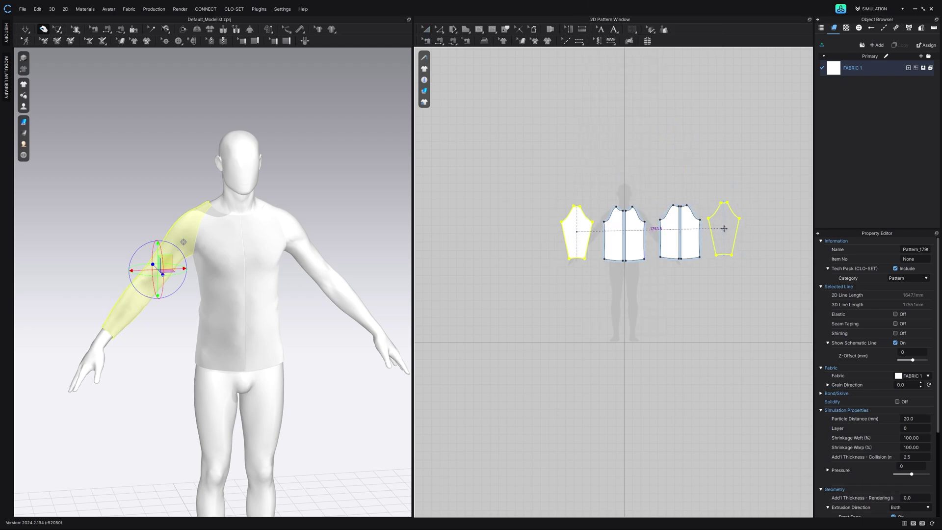
click(724, 228)
Step: Sew the copied sleeve's two armhole edges to the matching armholes of the front and back patterns
scroll(710, 225, up, 5)
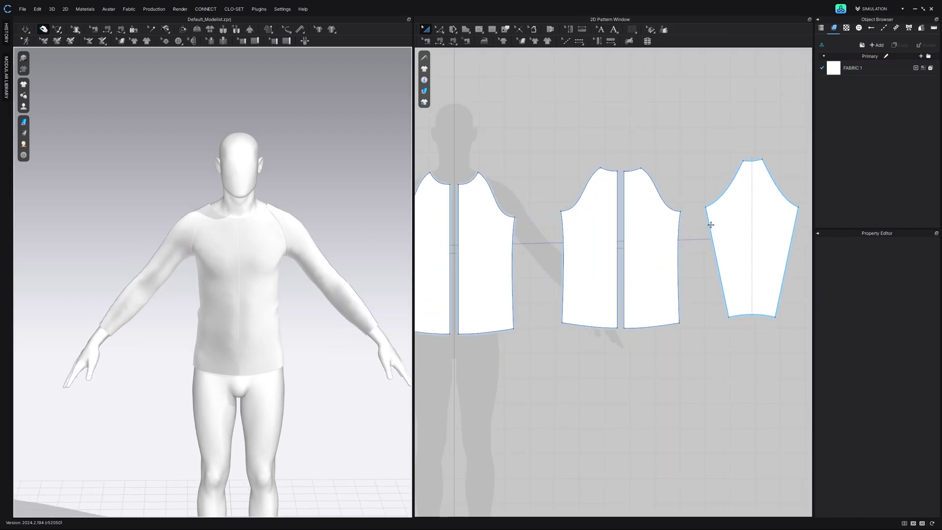
scroll(711, 225, down, 2)
middle_drag(699, 233, 669, 237)
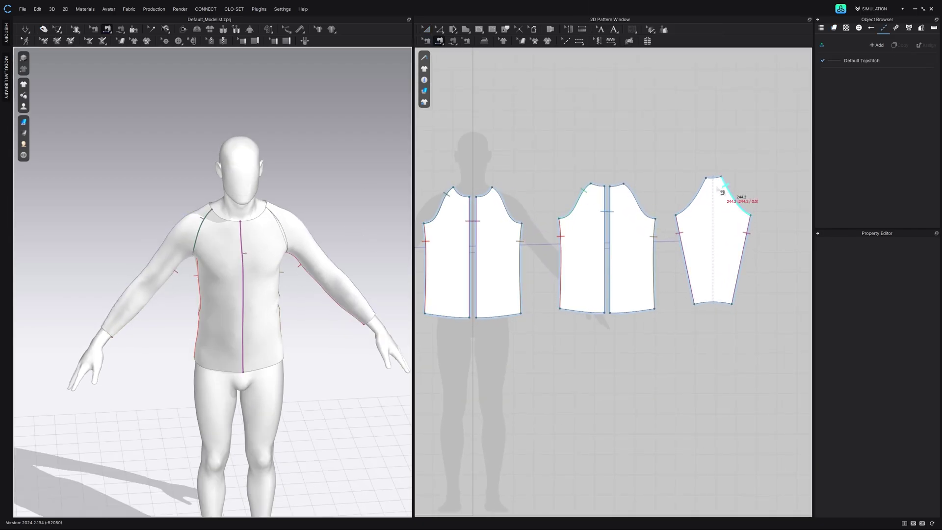
click(702, 190)
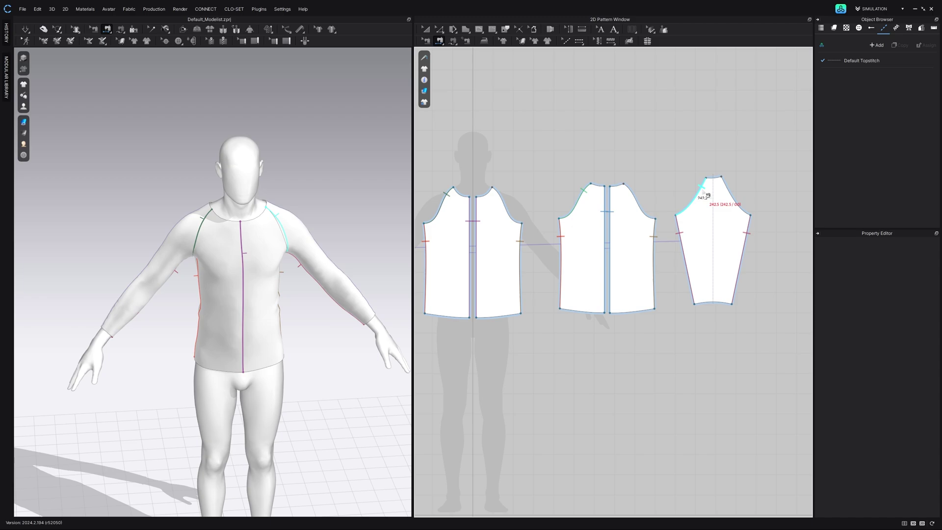
click(510, 204)
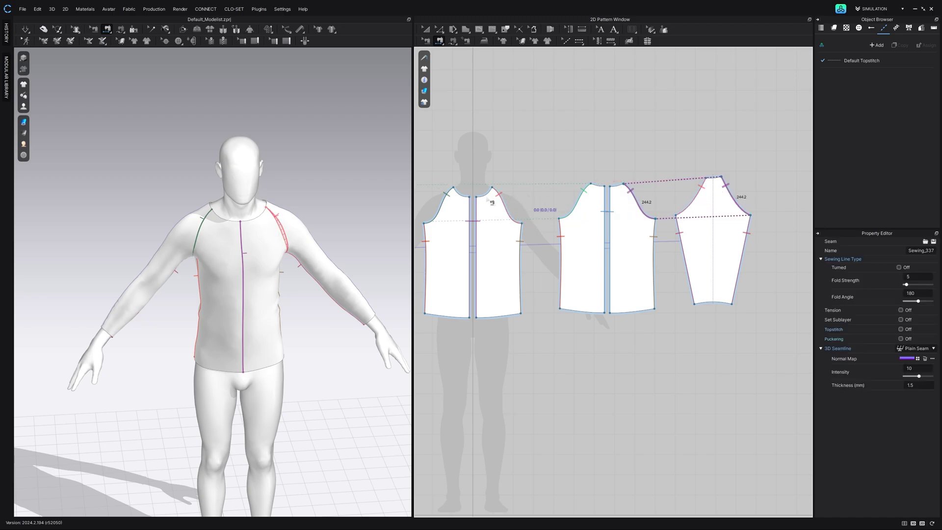
Step: Simulate the garment with both sleeves attached and inspect its fit around the avatar
key(space)
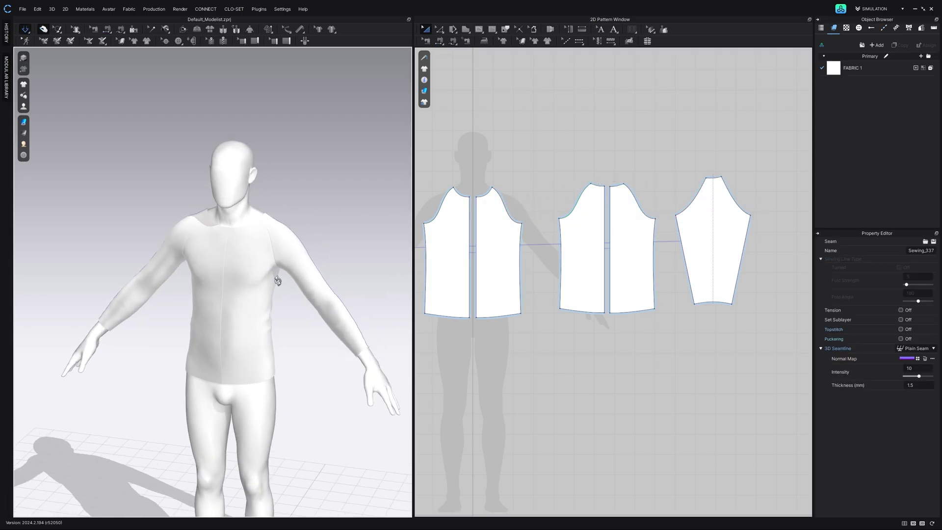
right_drag(277, 280, 336, 267)
scroll(536, 242, down, 2)
Step: Merge the front halves along their centre seam, and merge the back halves the same way
middle_drag(536, 243, 569, 234)
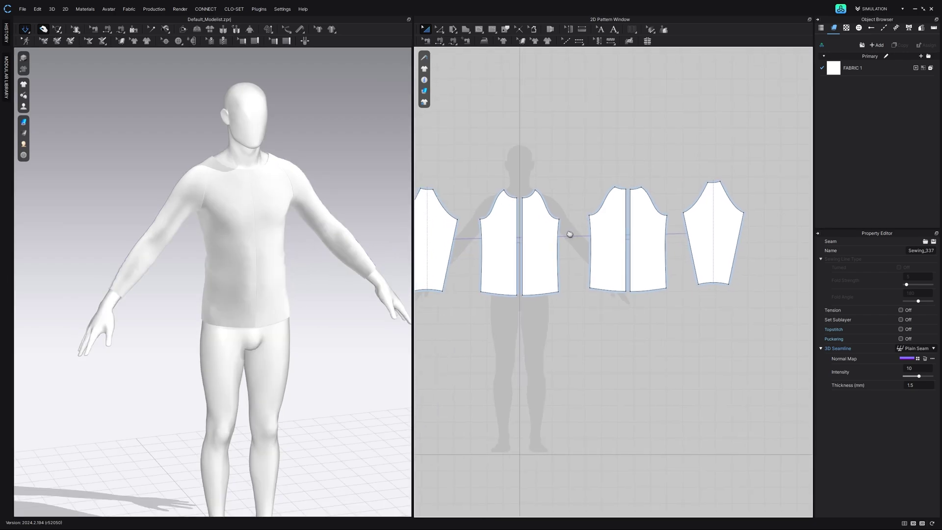
key(b)
right_click(529, 225)
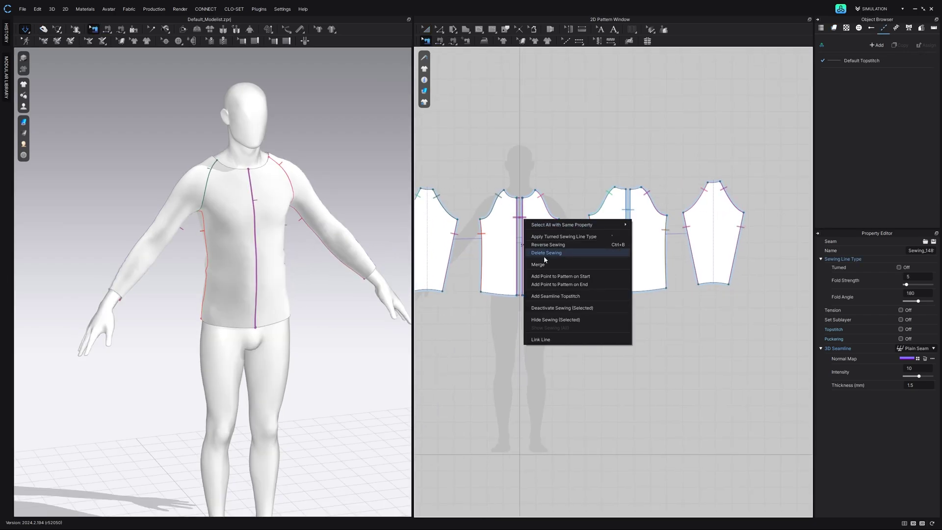
click(576, 264)
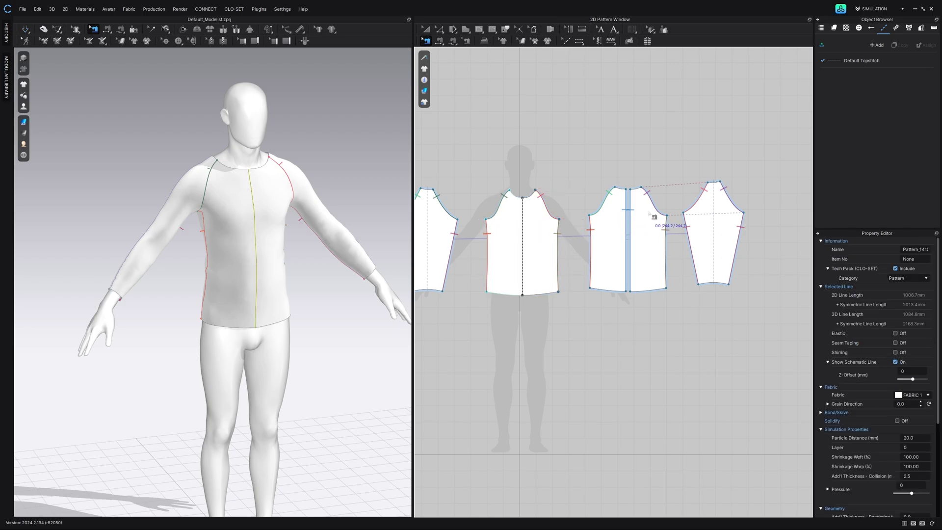
click(629, 226)
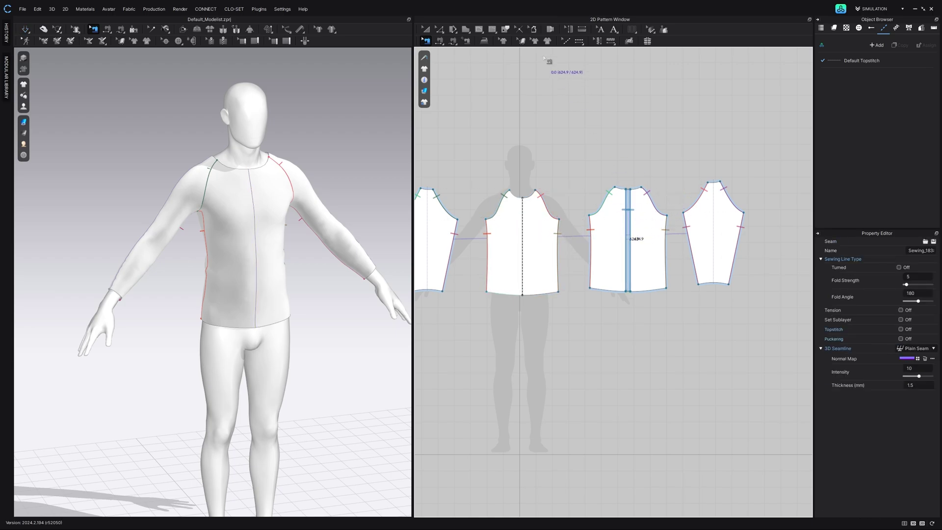
right_click(630, 223)
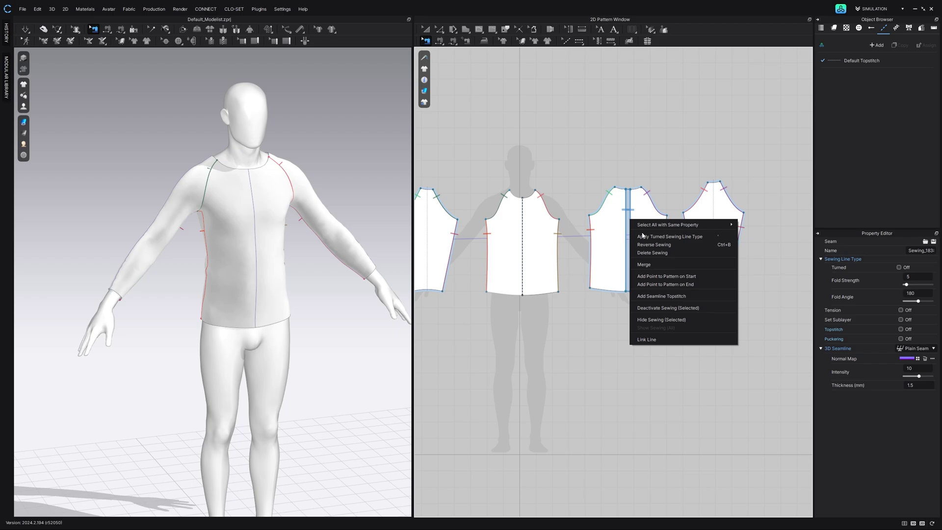
click(658, 266)
Step: Arrange the back pattern below the front on the centre line, with one sleeve on each side of the front
key(a)
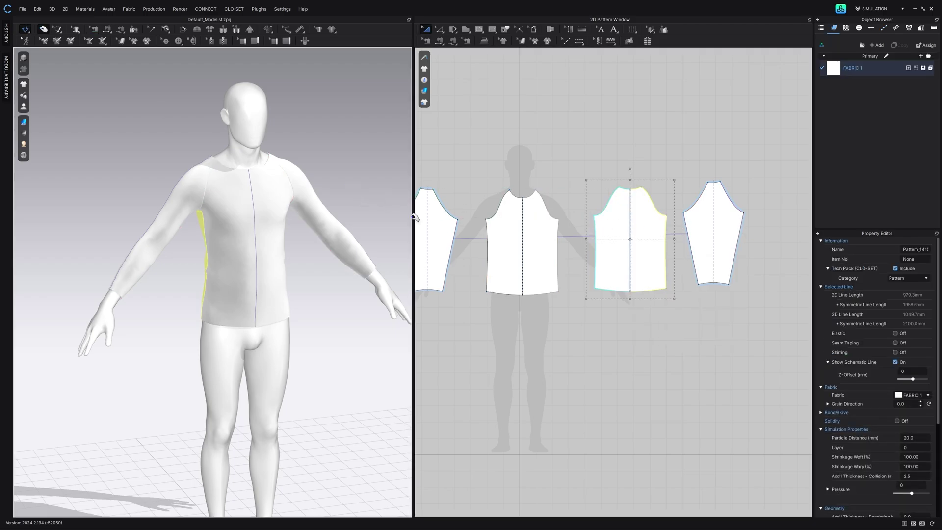
click(702, 199)
click(533, 235)
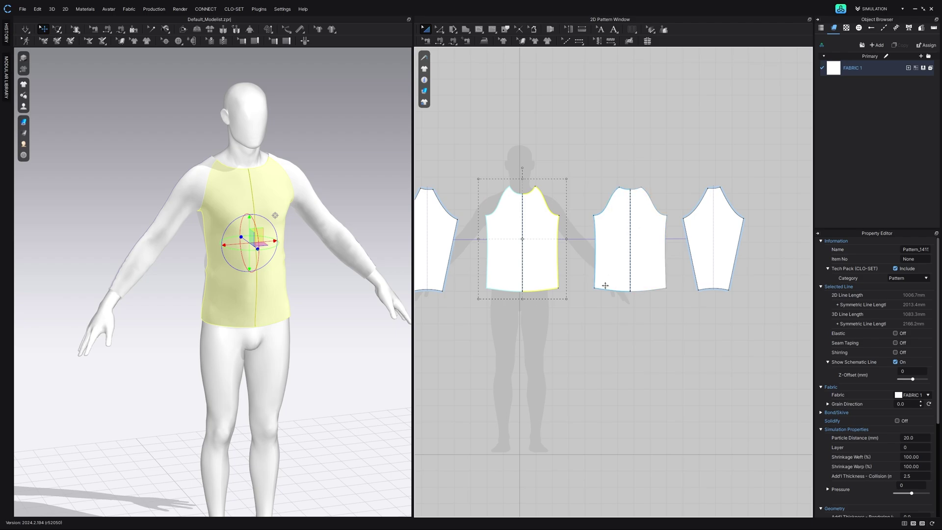
click(637, 304)
middle_drag(573, 274, 641, 266)
drag(678, 254, 568, 126)
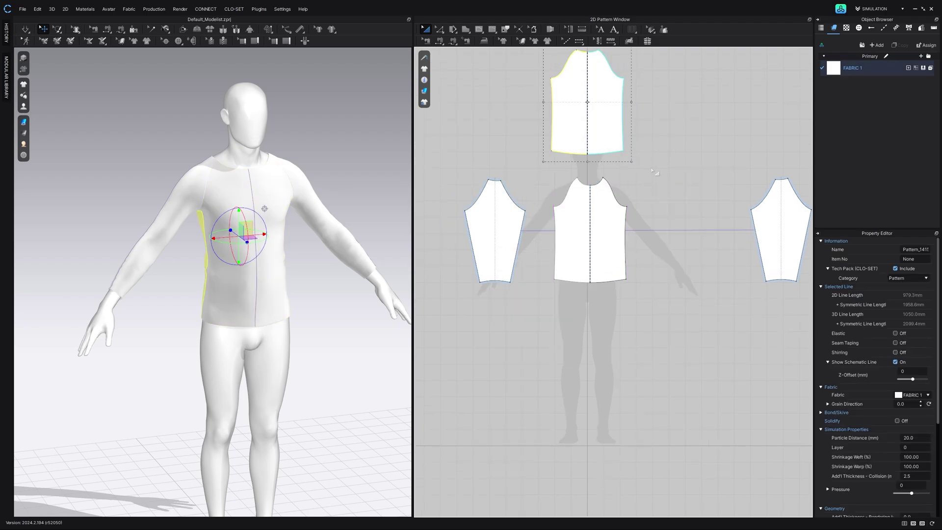
drag(774, 246, 664, 244)
drag(493, 251, 508, 245)
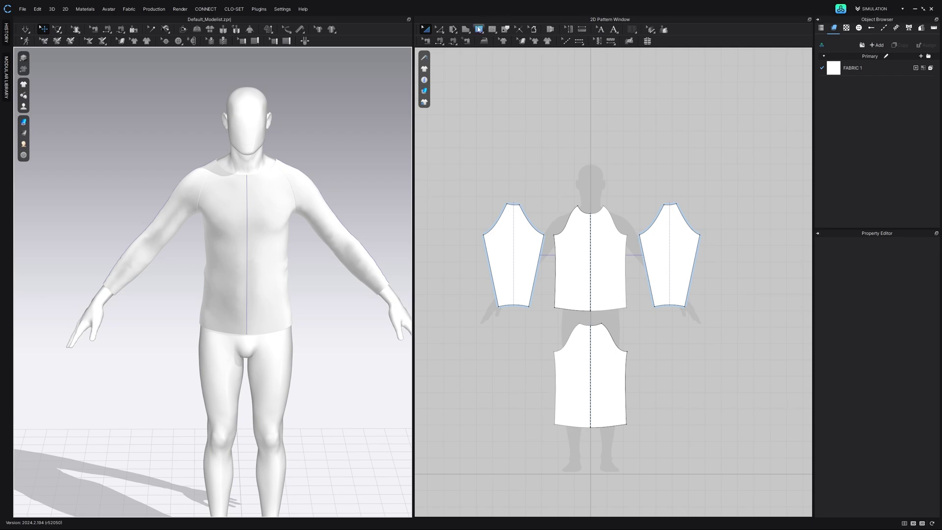
Step: Measure the combined length of the front and back neckline edges, including their symmetric halves
click(479, 29)
click(481, 51)
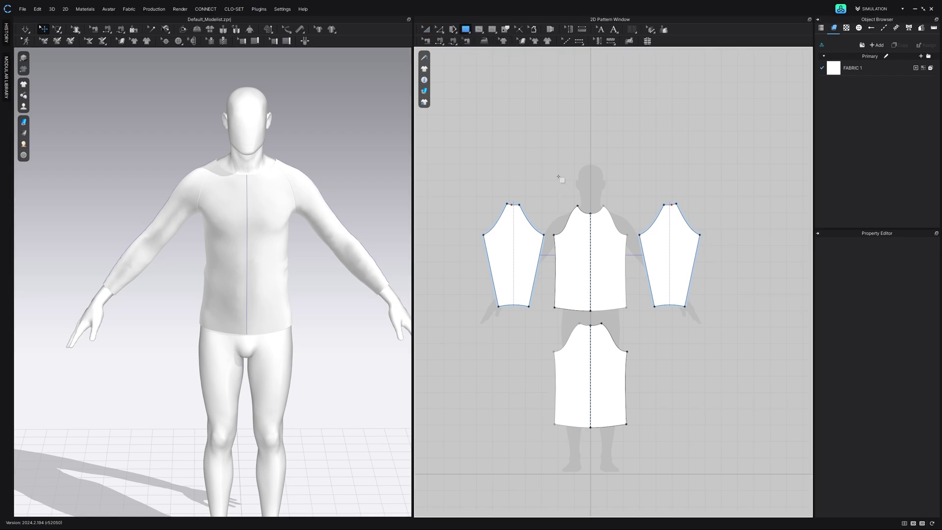
key(z)
click(598, 211)
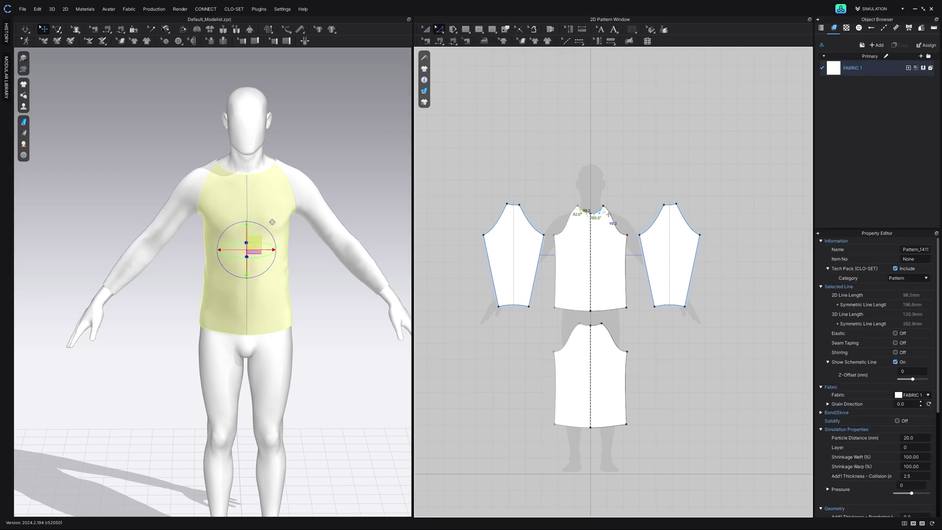
scroll(601, 210, up, 3)
scroll(597, 216, up, 3)
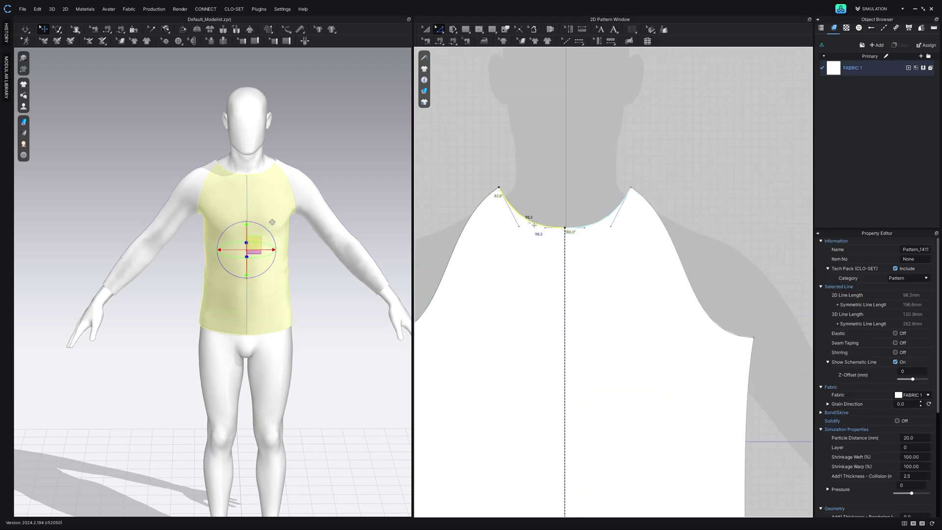
click(595, 223)
scroll(633, 258, down, 5)
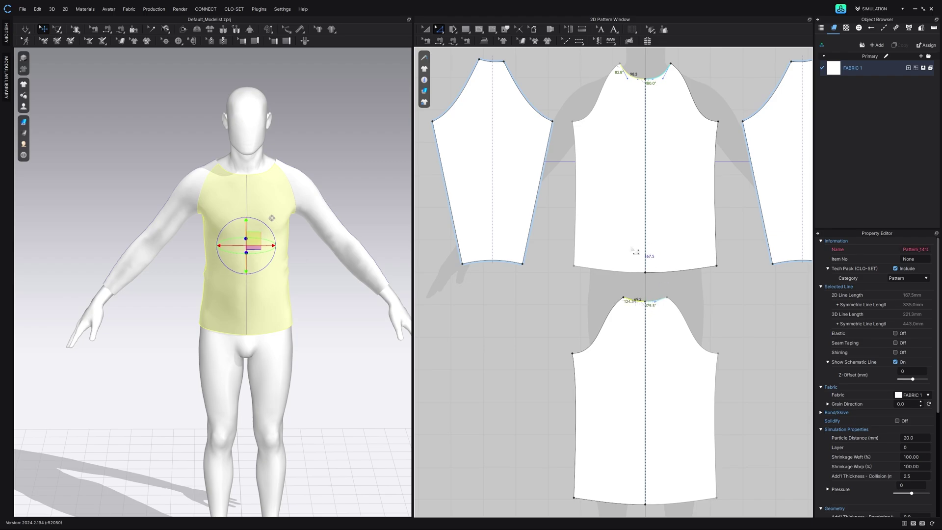
middle_drag(657, 243, 629, 291)
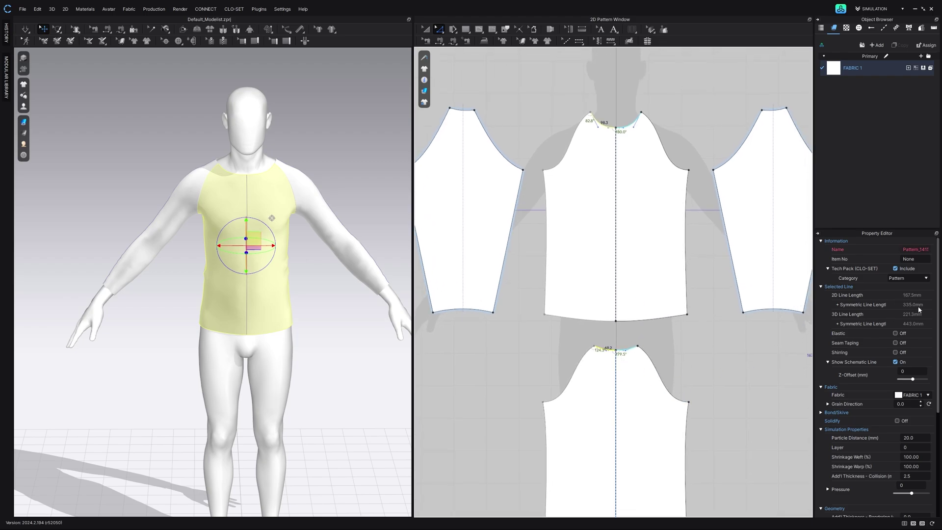
click(681, 121)
Step: Create a 335 mm wide and 50 mm high rectangle pattern above the front neckline for the collar
middle_drag(682, 118, 672, 175)
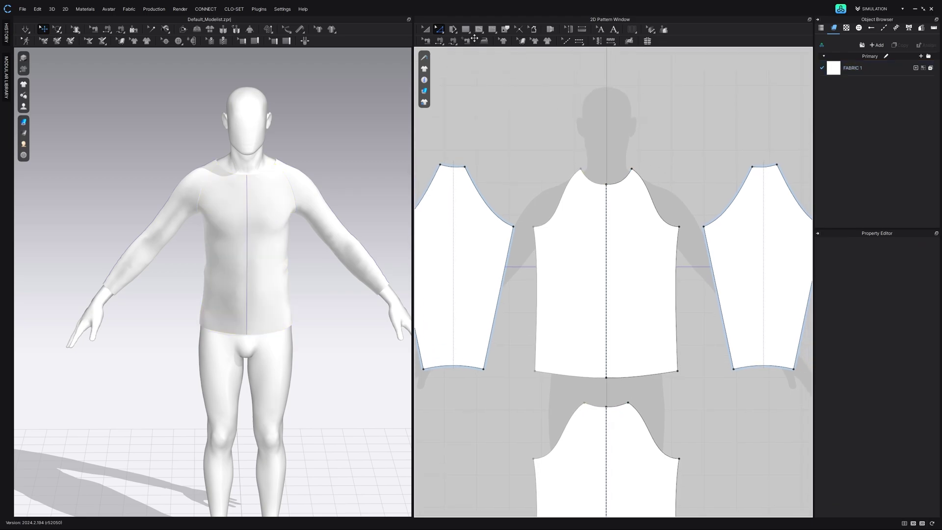
click(466, 30)
scroll(583, 202, down, 3)
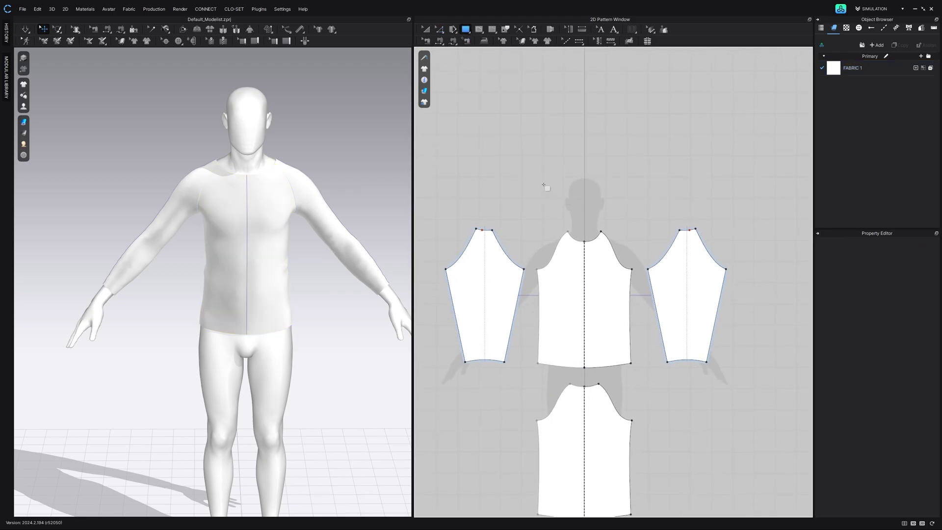
click(544, 185)
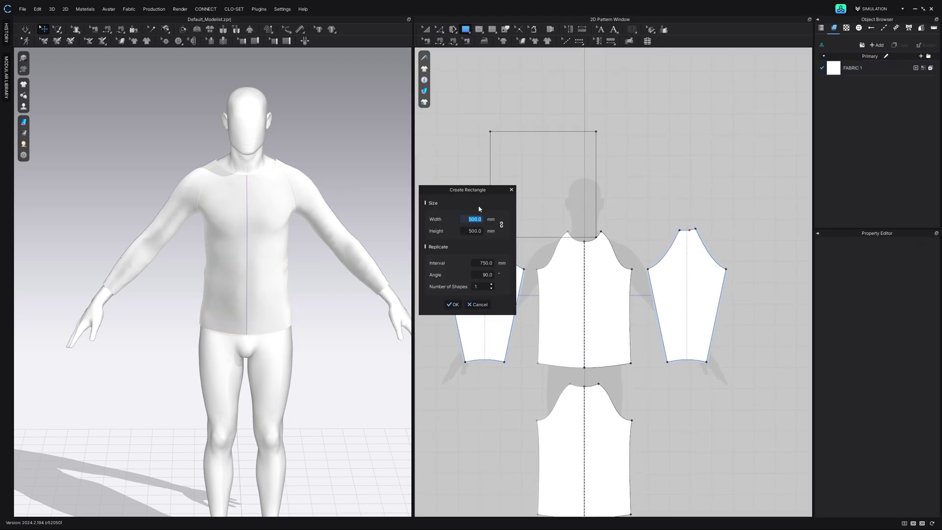
text(335)
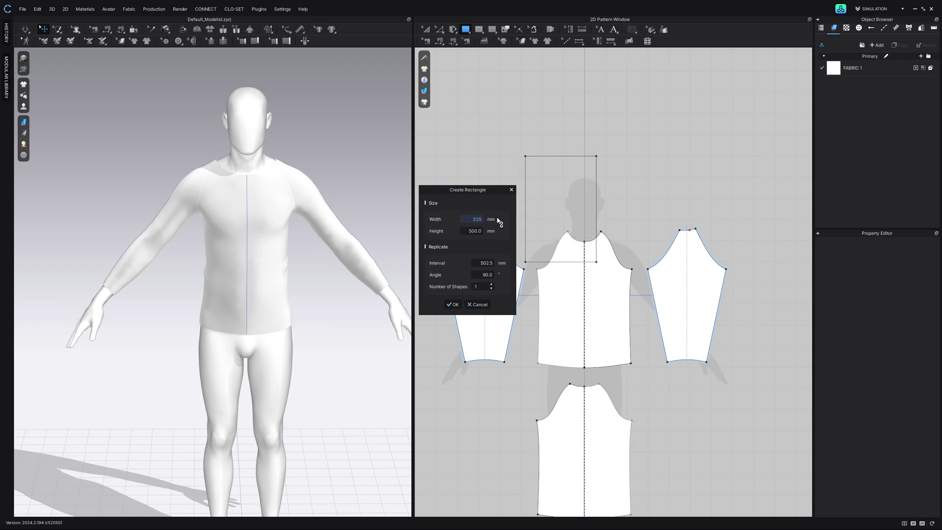
click(476, 231)
text(50)
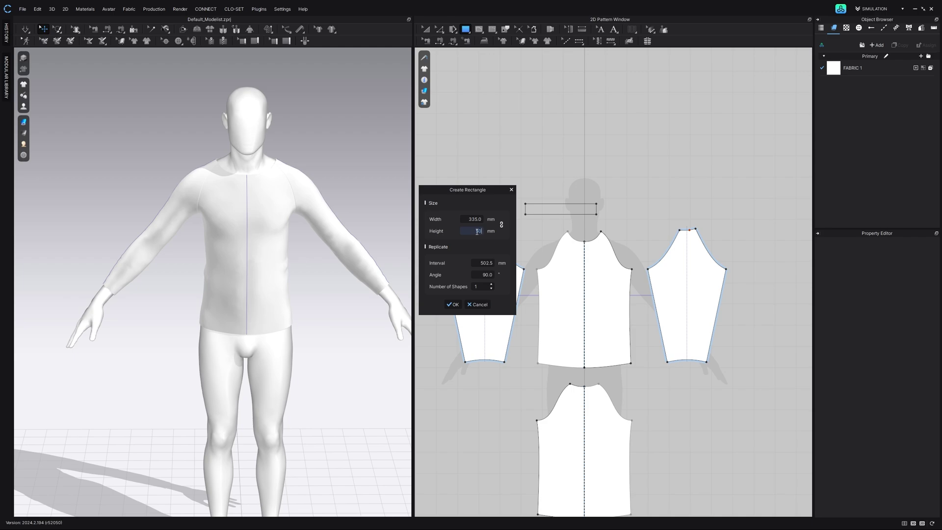
click(453, 304)
Step: Extend the collar rectangle's upper outline by 5 mm, creating an internal line at the original edge
scroll(548, 182, up, 3)
key(z)
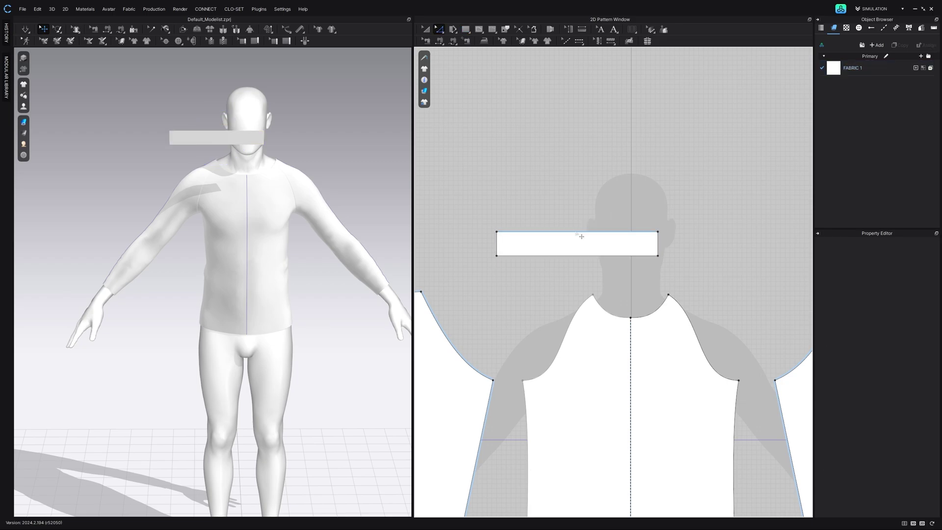
scroll(574, 232, up, 2)
click(575, 233)
right_click(574, 233)
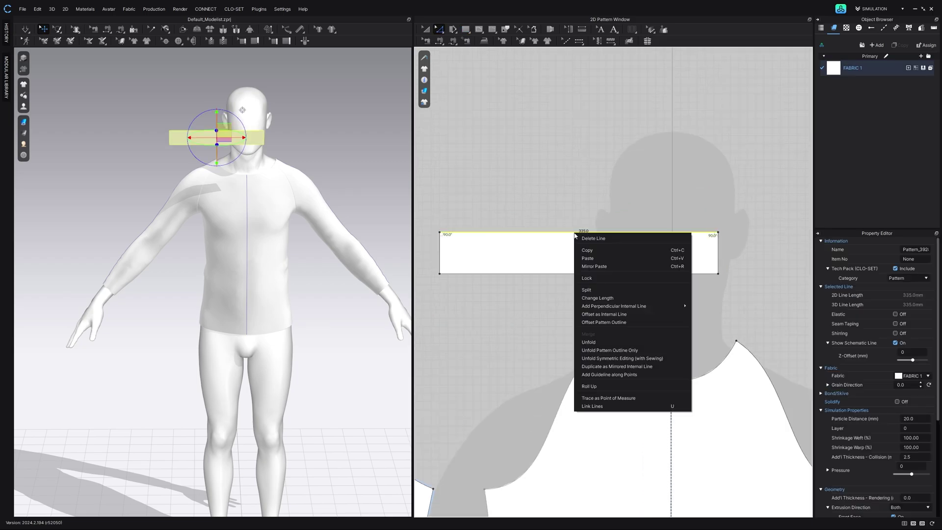
click(624, 323)
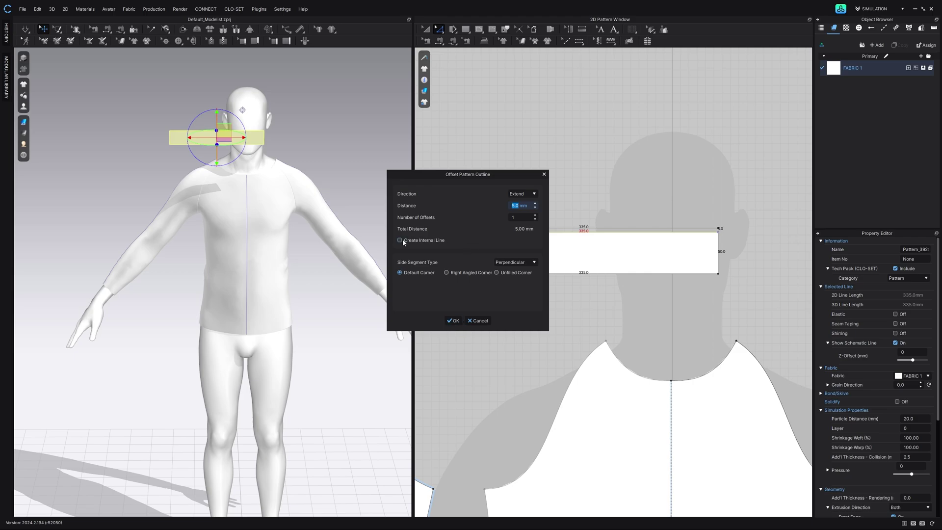
click(453, 320)
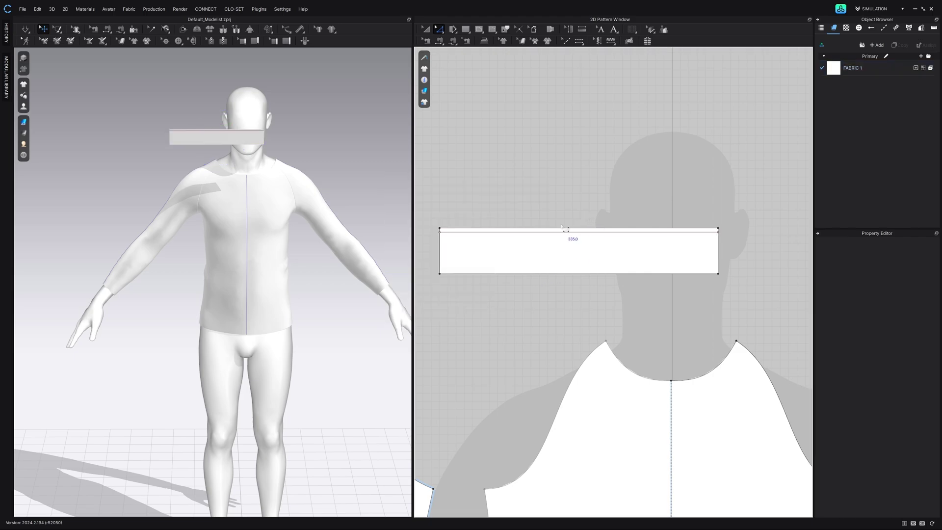
Step: Extend the collar's new upper outline by another 50 mm, with Create Internal Line enabled
right_click(565, 228)
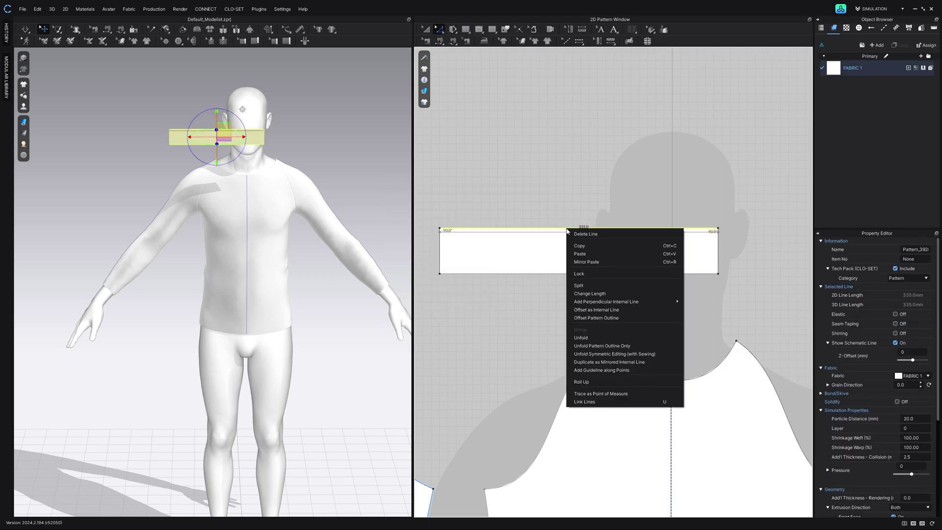
click(624, 318)
text(50)
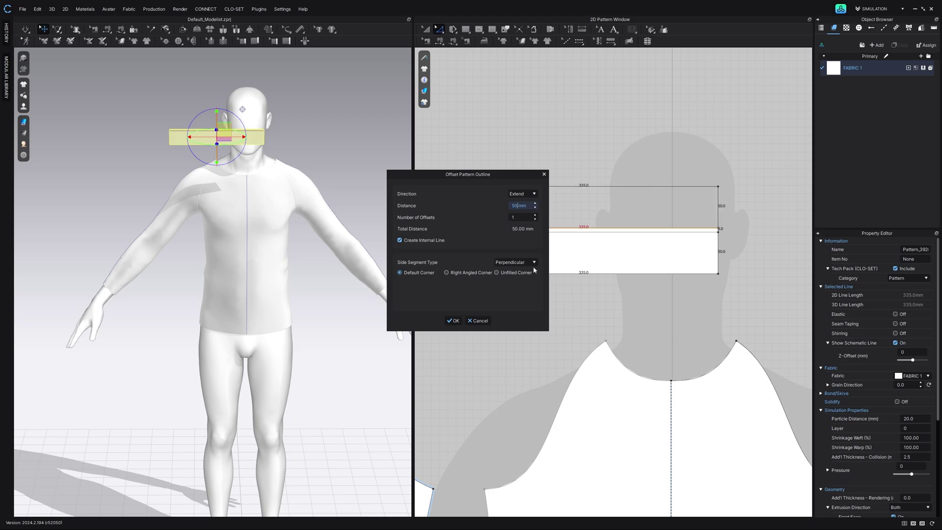
click(454, 322)
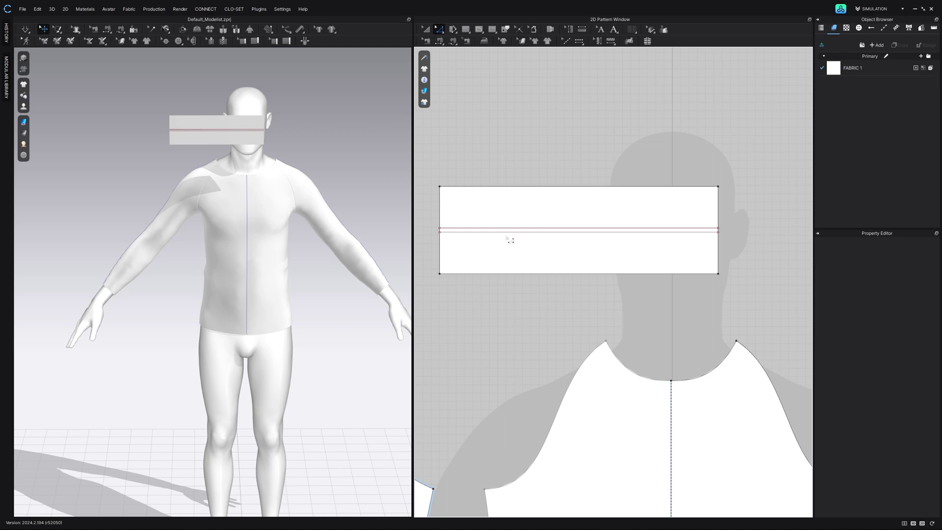
Step: Sew the collar's lower edge to the neckline edges of both sleeves, the front and the back with M:N Free Sewing
scroll(569, 235, down, 5)
middle_drag(622, 237, 610, 239)
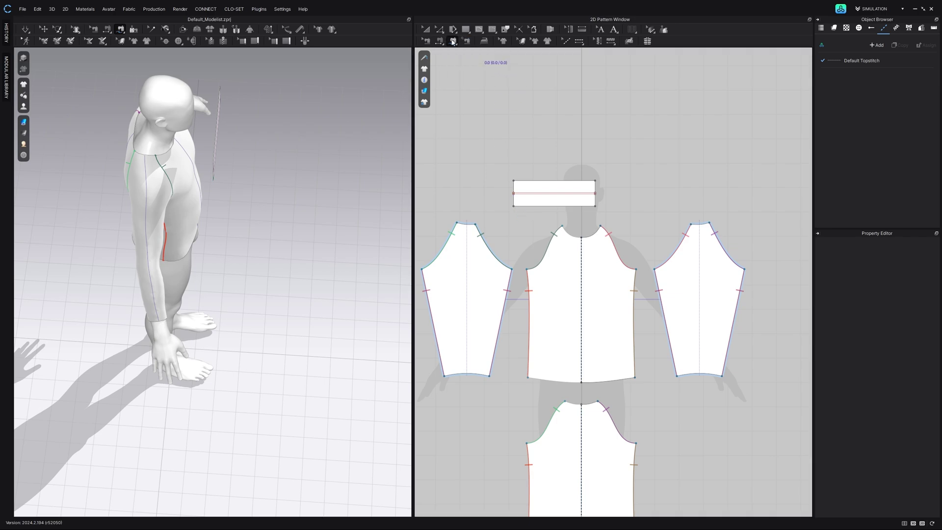
click(452, 42)
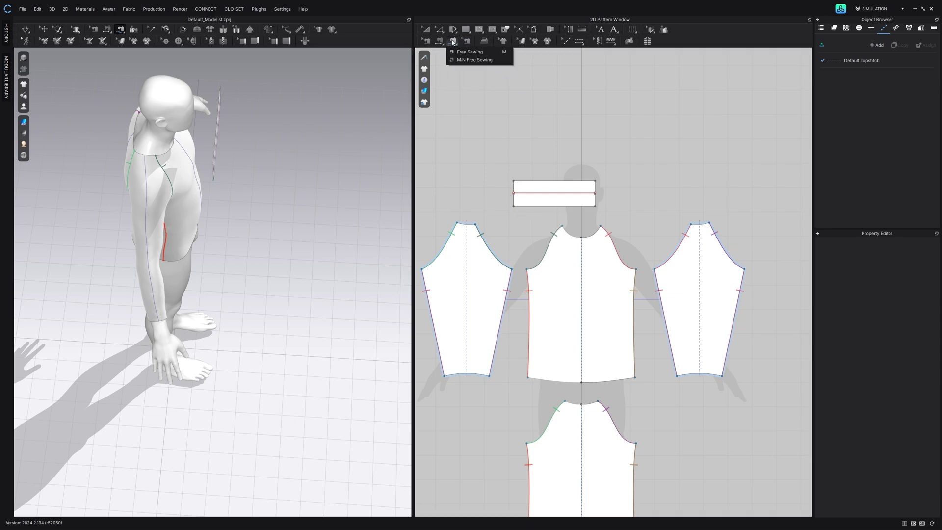
click(513, 206)
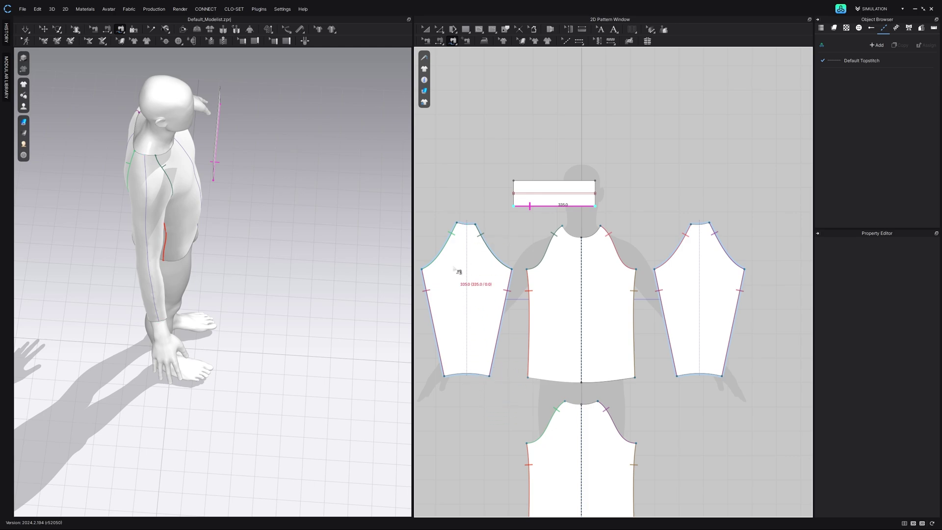
click(471, 228)
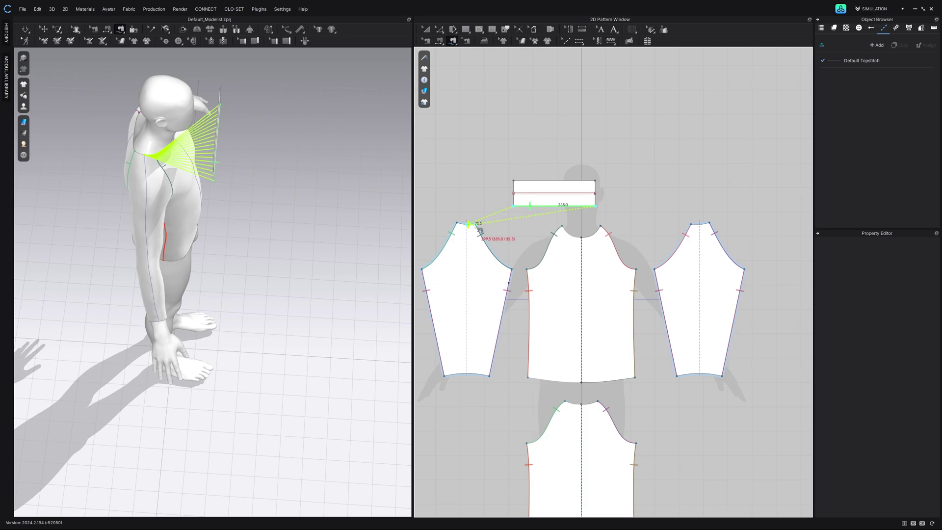
click(480, 230)
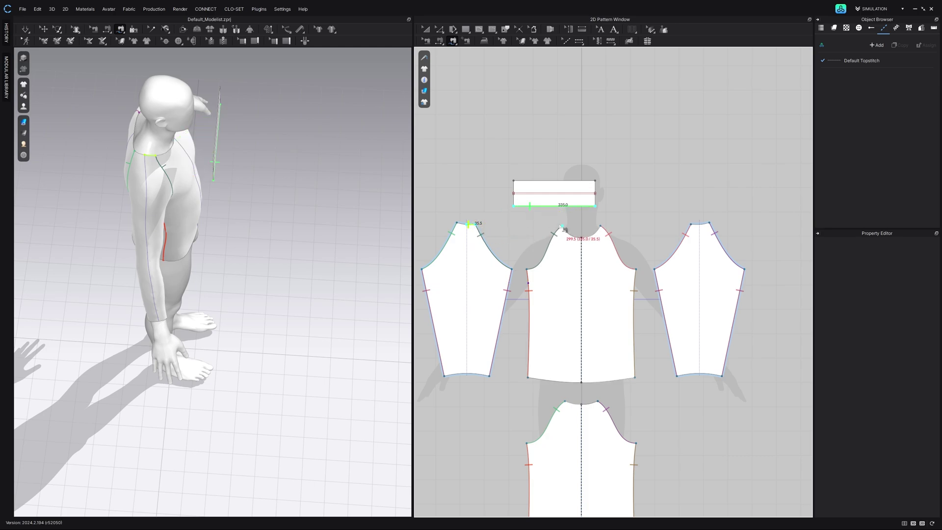
click(606, 234)
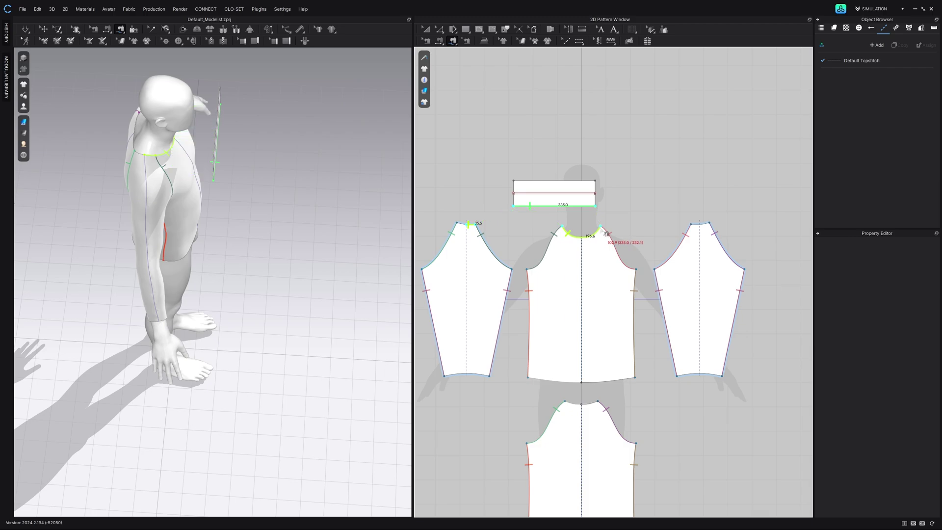
click(714, 229)
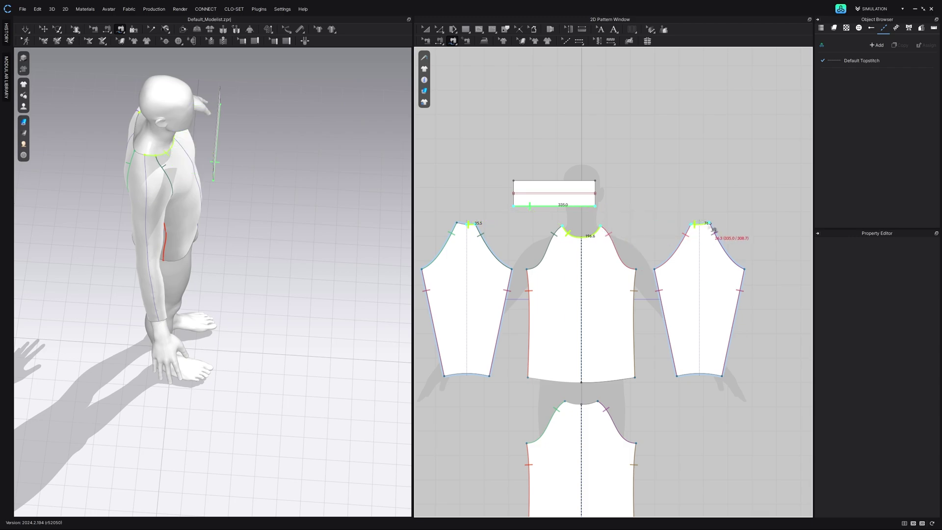
click(598, 405)
click(565, 403)
middle_drag(482, 237, 500, 242)
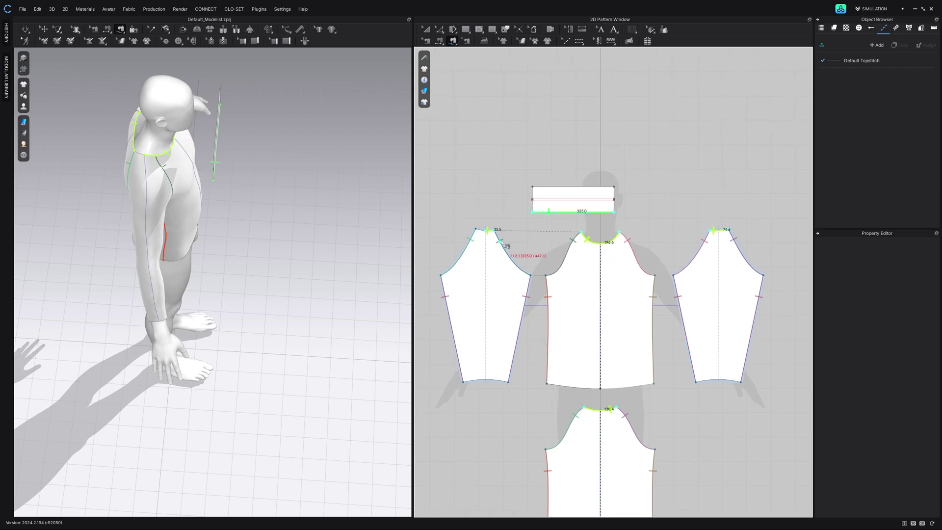
click(506, 245)
key(Return)
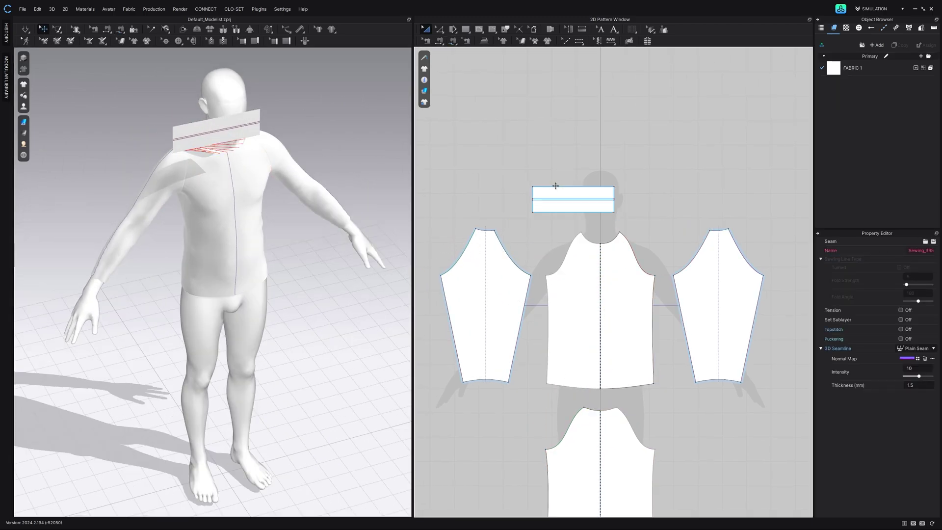
Step: Superimpose the collar pattern over the garment's neckline and simulate it so it is drawn around the neck
click(557, 189)
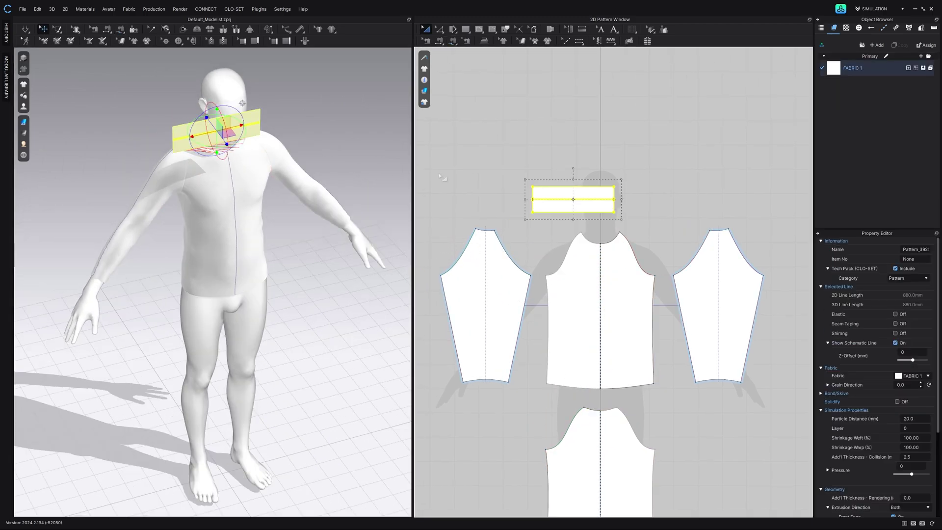
drag(241, 124, 252, 123)
right_click(252, 123)
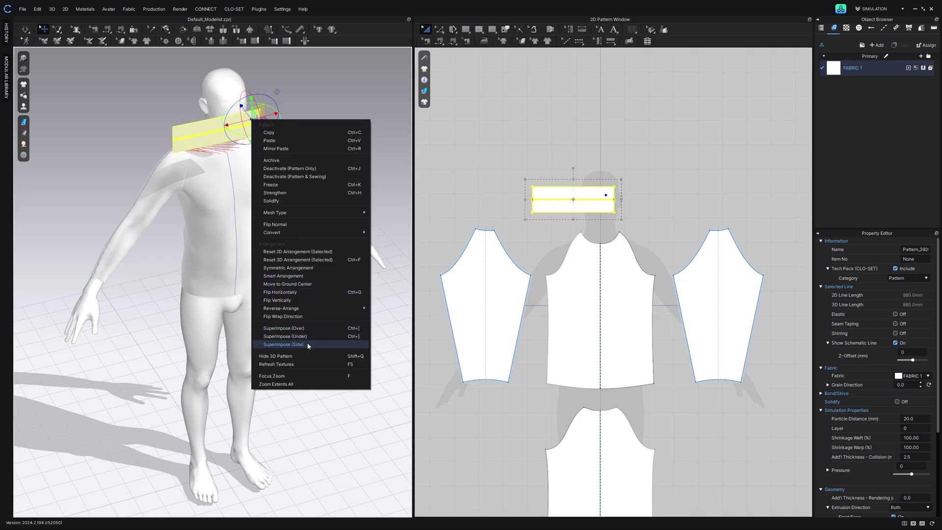
click(328, 326)
right_drag(253, 169, 208, 206)
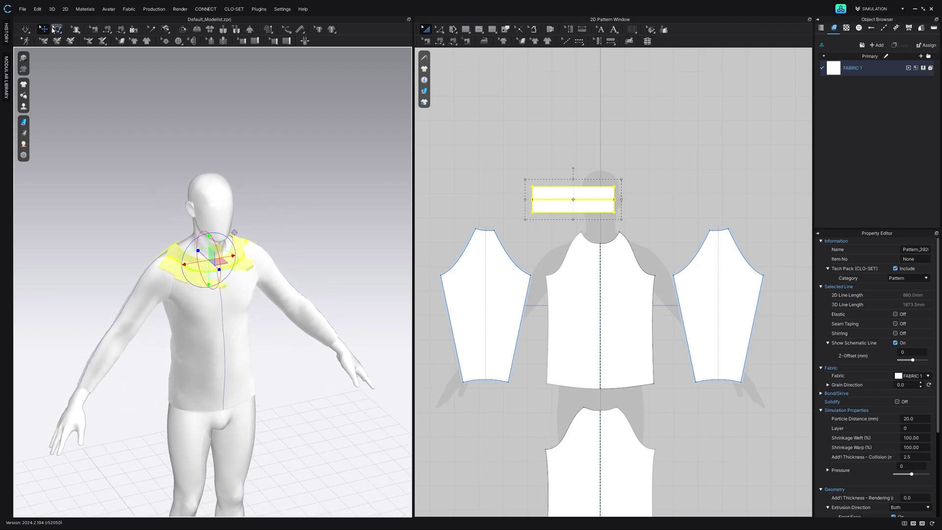
click(25, 29)
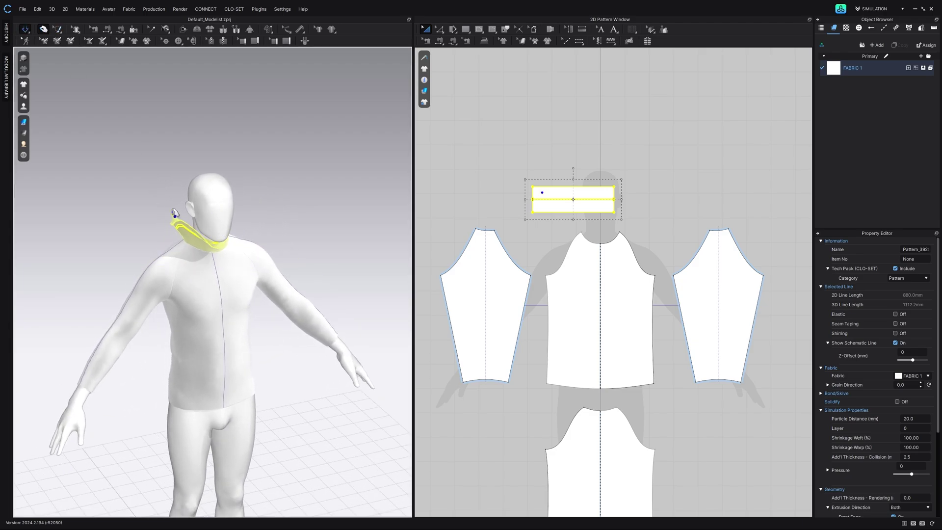
right_drag(216, 258, 243, 244)
right_drag(247, 210, 275, 218)
Step: Sew the collar rectangle's two short side edges together with Free Sewing over their full height
click(562, 155)
scroll(574, 197, up, 5)
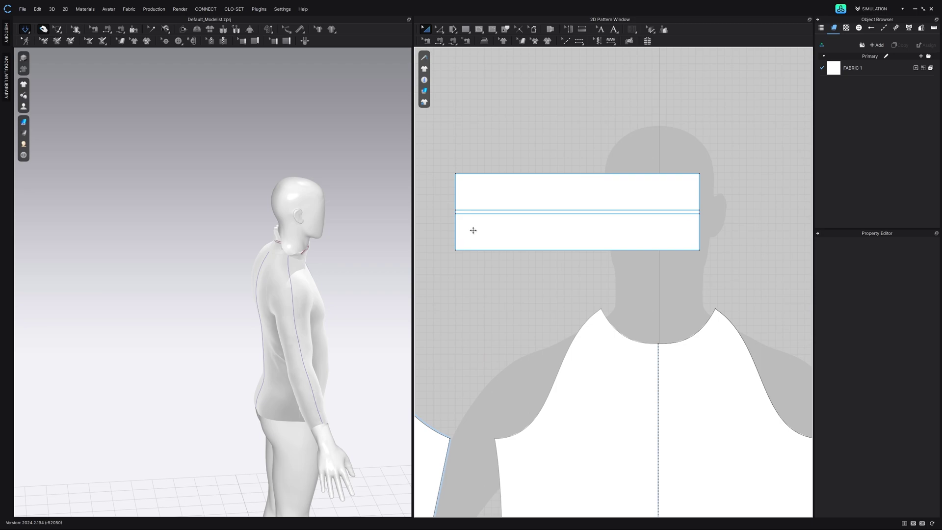
key(m)
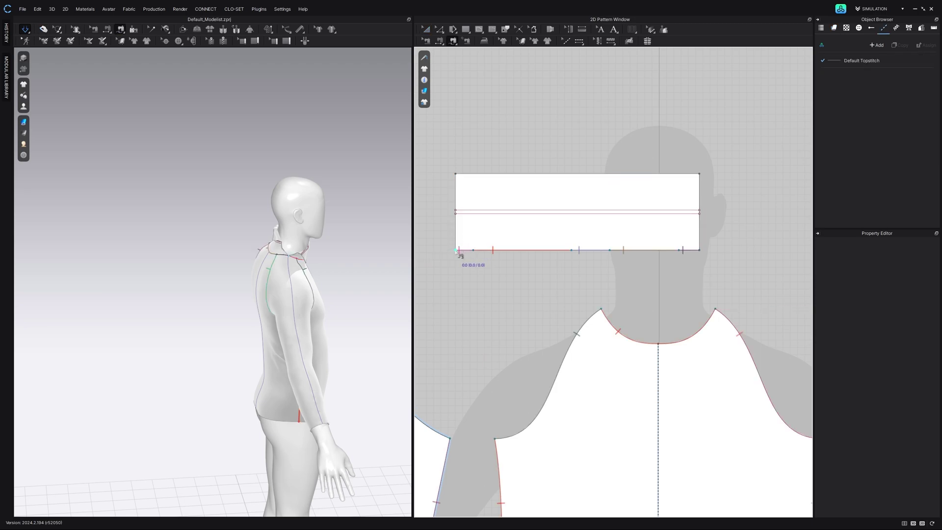
click(456, 251)
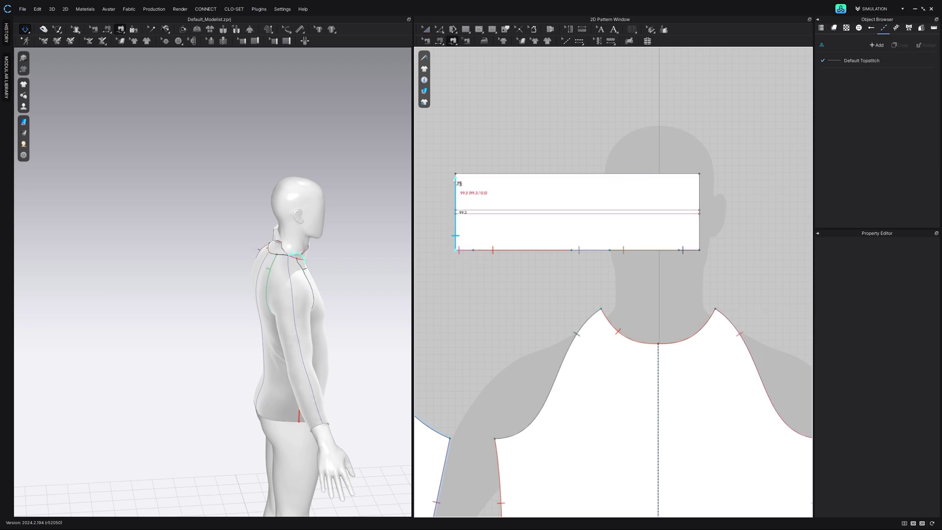
click(700, 175)
Step: Simulate the closed collar and pull the fabric into place around the avatar's neck
right_drag(319, 211, 182, 176)
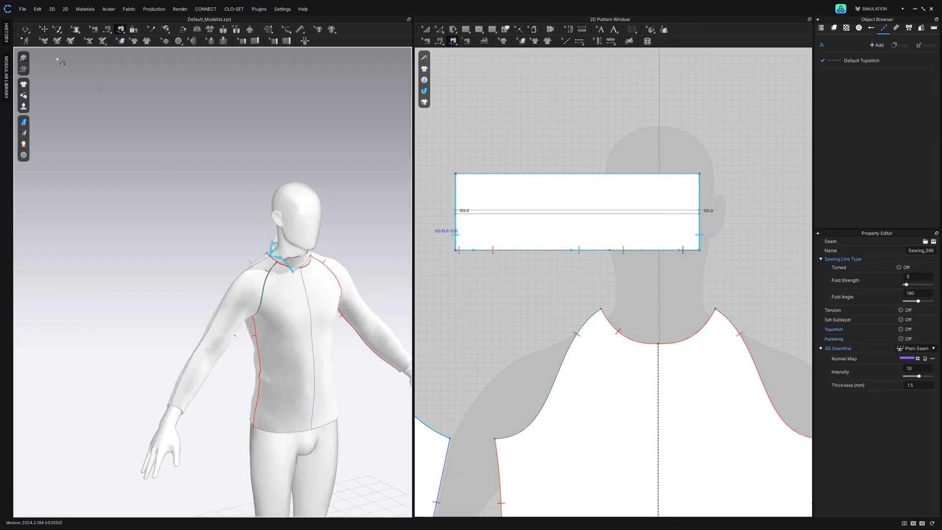
click(26, 29)
key(q)
right_drag(326, 296, 284, 267)
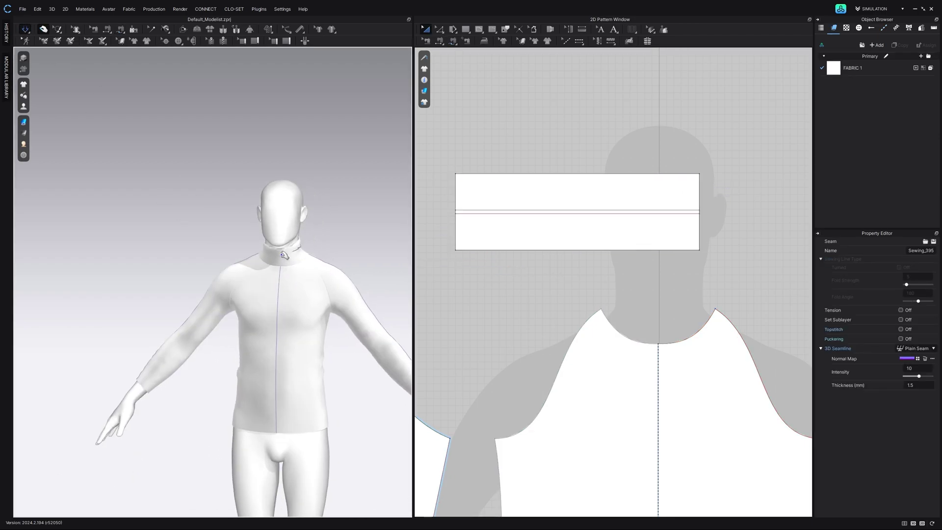
drag(271, 244, 260, 195)
right_drag(253, 264, 275, 292)
drag(305, 260, 300, 285)
drag(295, 252, 278, 268)
right_drag(279, 268, 304, 238)
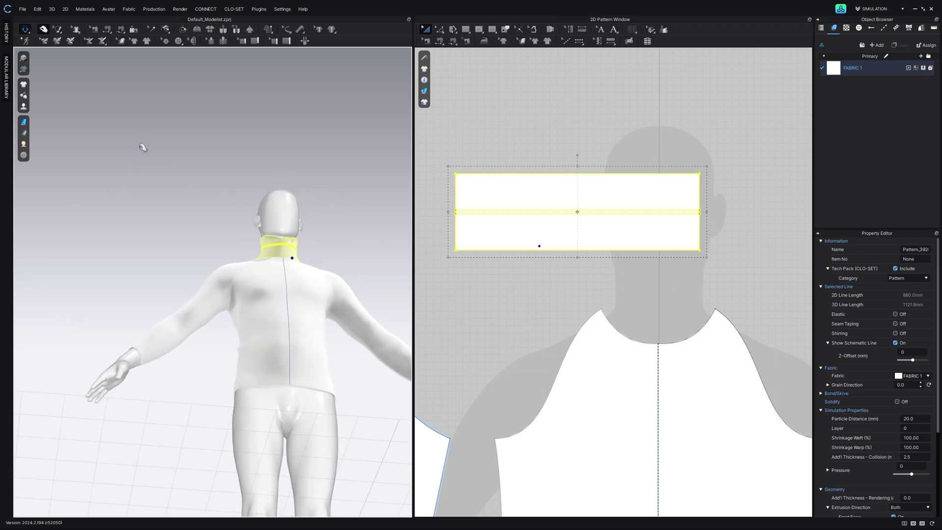
Step: Hide the avatar and stop the simulation so the whole collar can be worked on
key(shift+a)
right_drag(140, 145, 270, 304)
click(25, 29)
key(m)
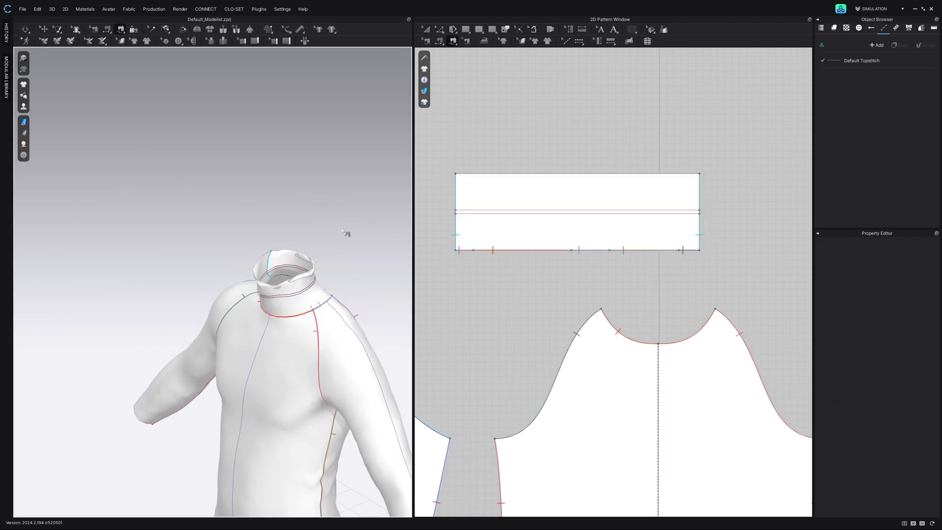
right_drag(345, 233, 383, 230)
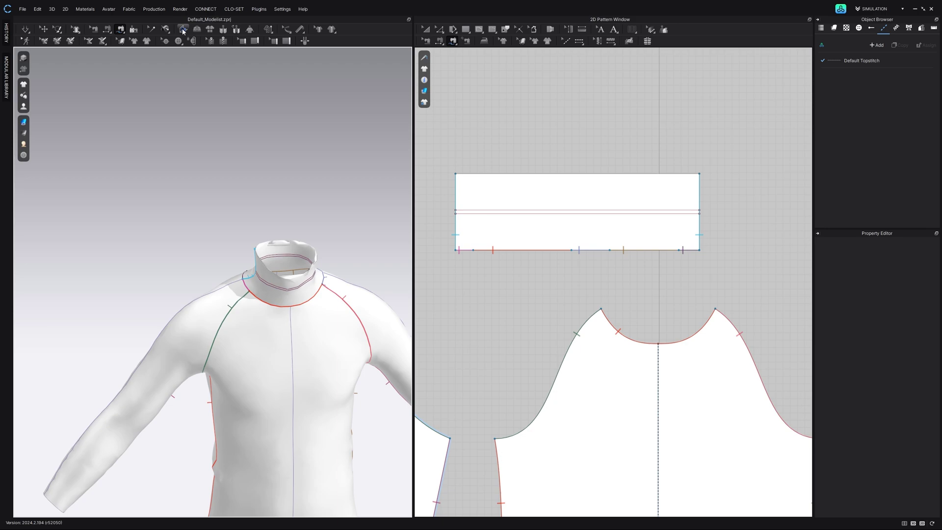
Step: Fold the collar outward along its lower internal line to a fold angle of 267 using Fold Arrangement
click(183, 30)
scroll(328, 298, up, 2)
middle_drag(328, 298, 251, 285)
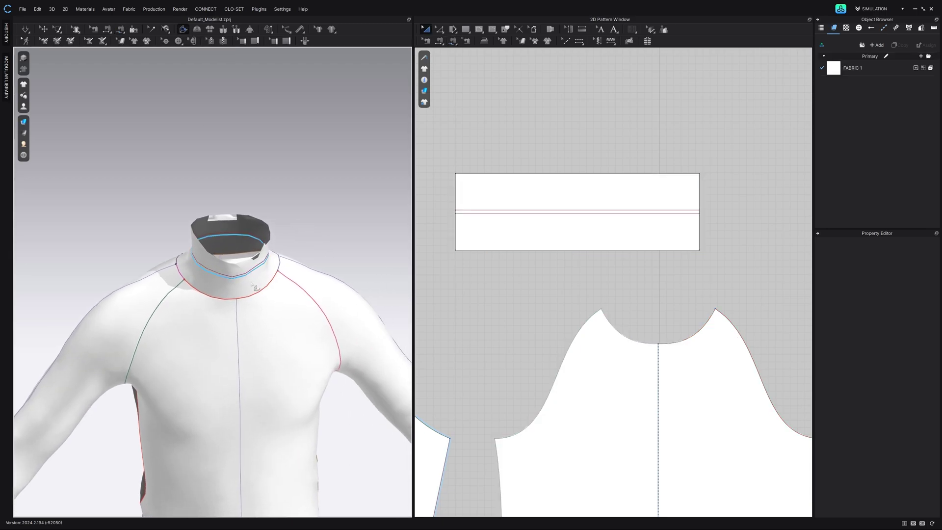
click(249, 285)
right_drag(249, 285, 201, 286)
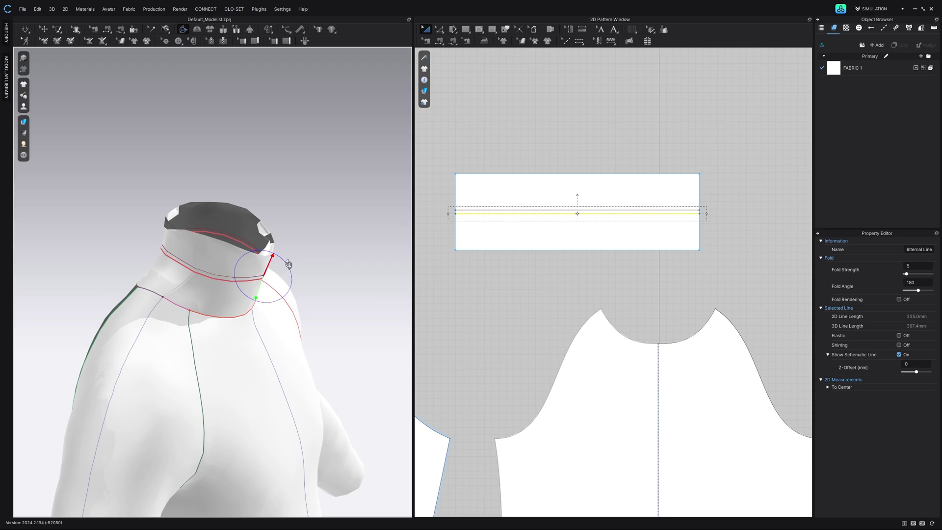
drag(288, 262, 275, 296)
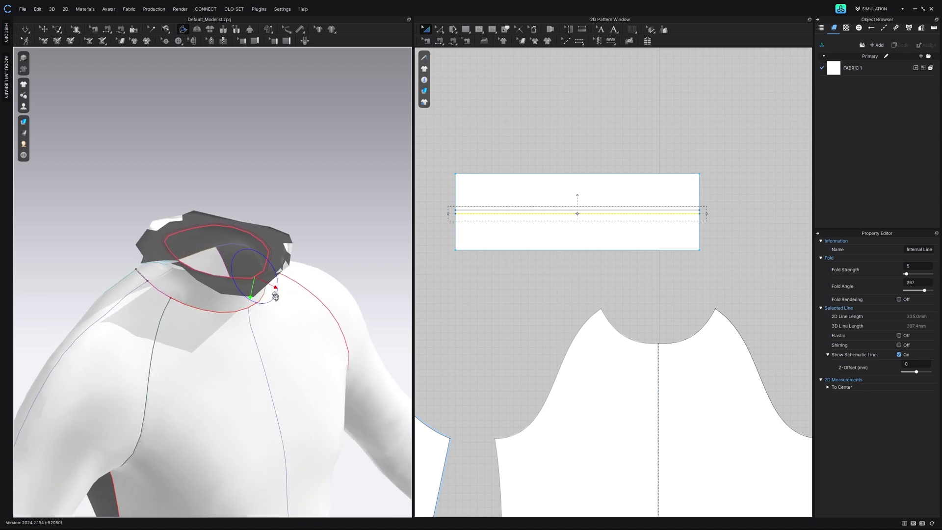
Step: Fold the collar along its upper internal line to a fold angle of 256
click(269, 268)
right_drag(307, 270, 319, 265)
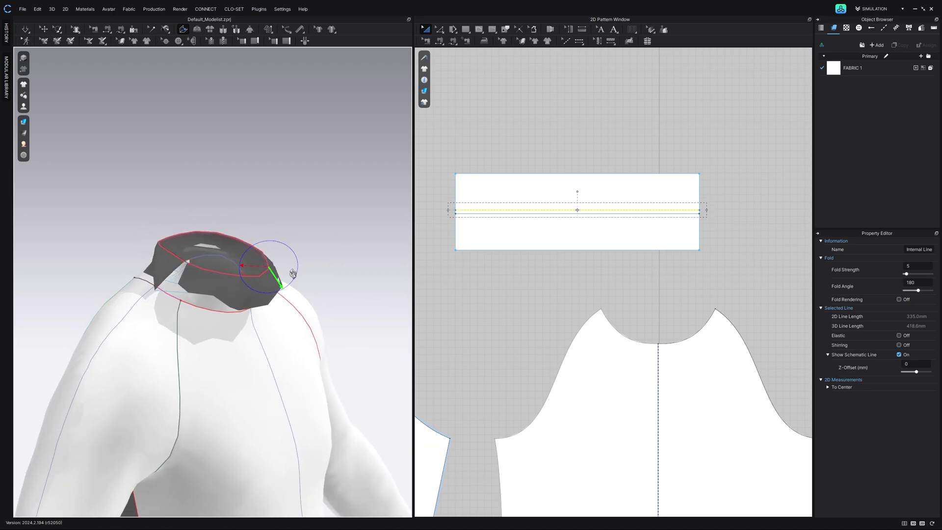
drag(289, 280, 269, 293)
Step: Sew the collar's long upper edge to its full lower edge with Segment Sewing
right_drag(269, 293, 225, 283)
key(n)
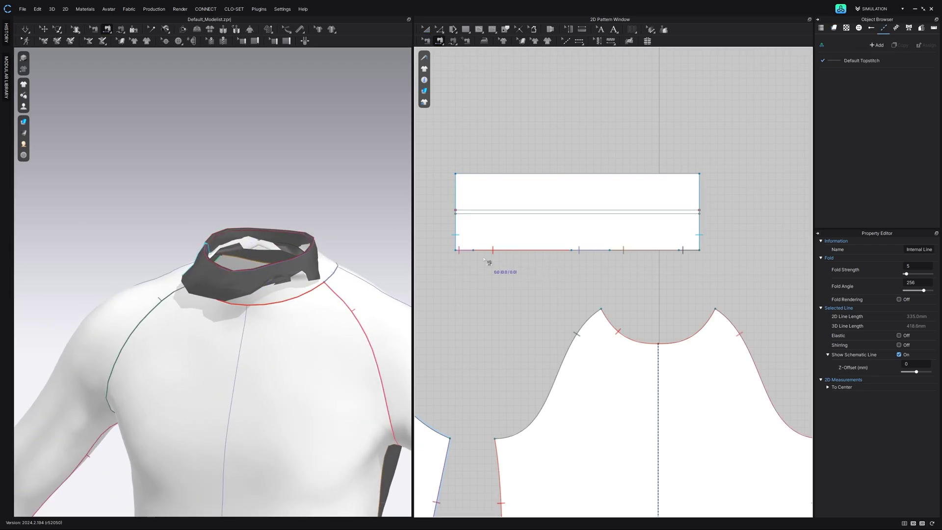
click(467, 254)
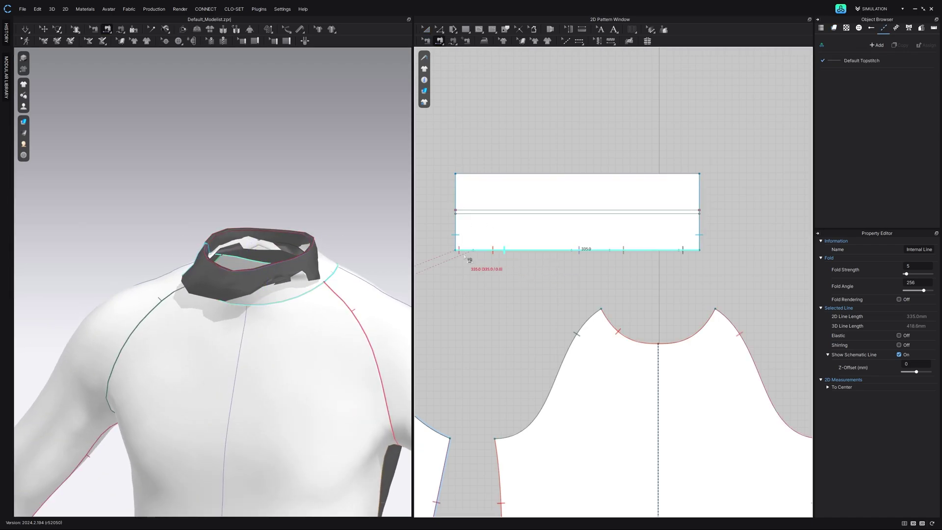
click(500, 253)
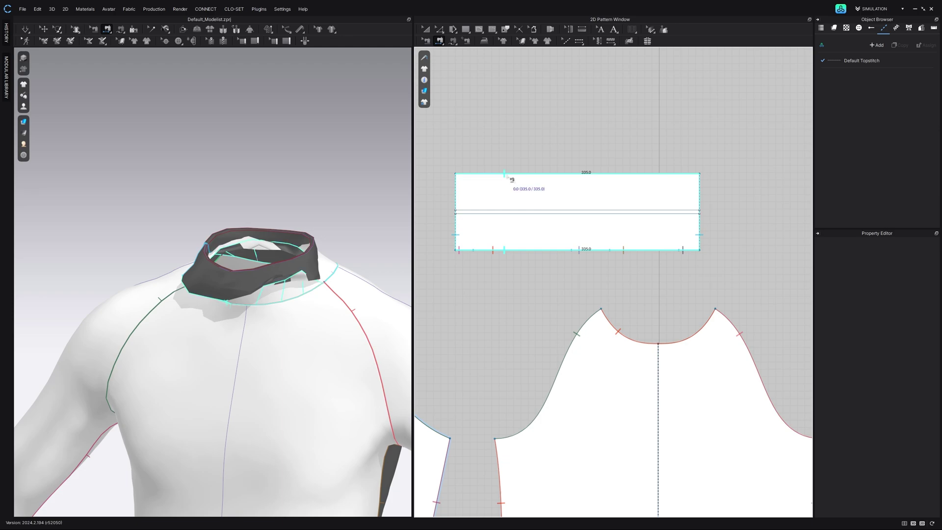
click(510, 178)
Step: Simulate the folded collar with the avatar shown again, pulling the fabric to settle it around the neck
key(space)
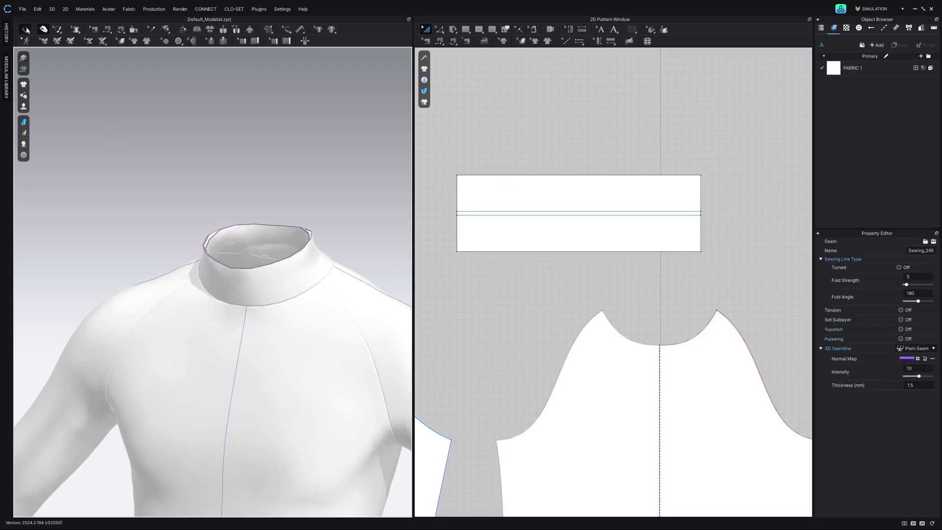
key(shift+a)
click(293, 299)
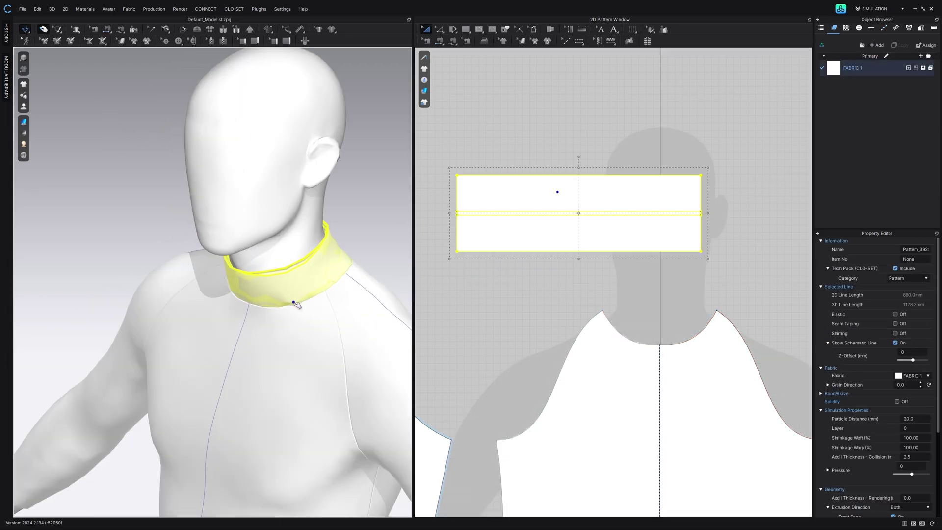
right_drag(293, 299, 278, 320)
right_drag(276, 298, 202, 312)
Step: Hide the avatar and examine the inside and outside of the folded collar
key(shift+a)
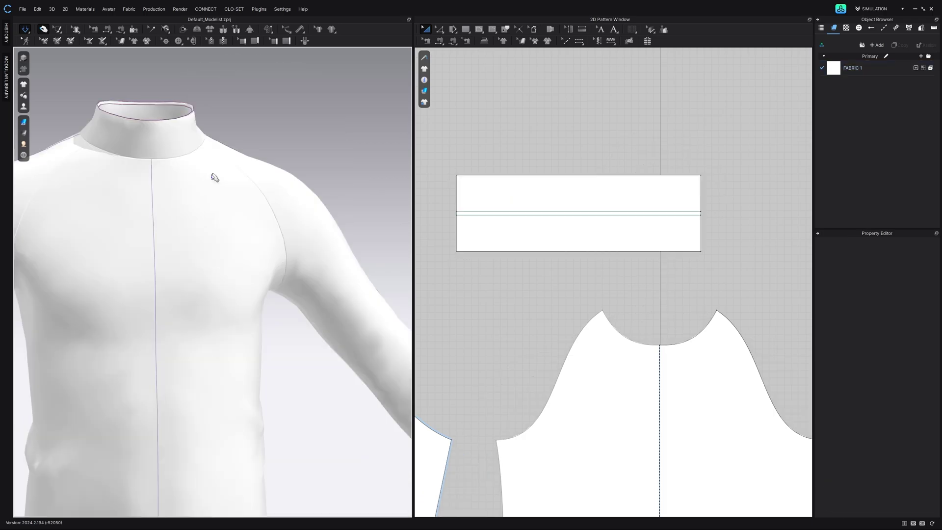
middle_drag(214, 178, 326, 381)
right_drag(325, 381, 294, 360)
click(275, 337)
scroll(293, 361, down, 4)
scroll(293, 360, down, 2)
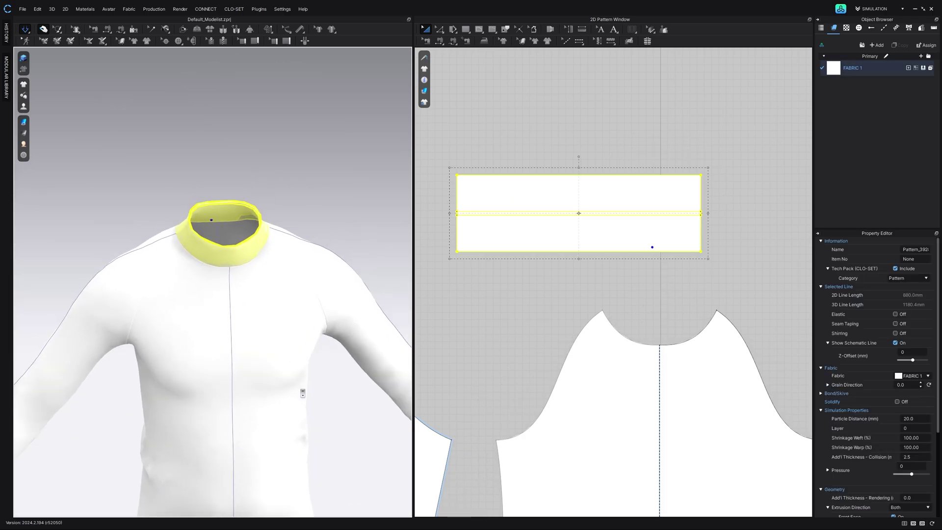
scroll(524, 140, down, 3)
Step: Set the particle distance of all the garment's patterns to 5 mm
scroll(525, 141, down, 10)
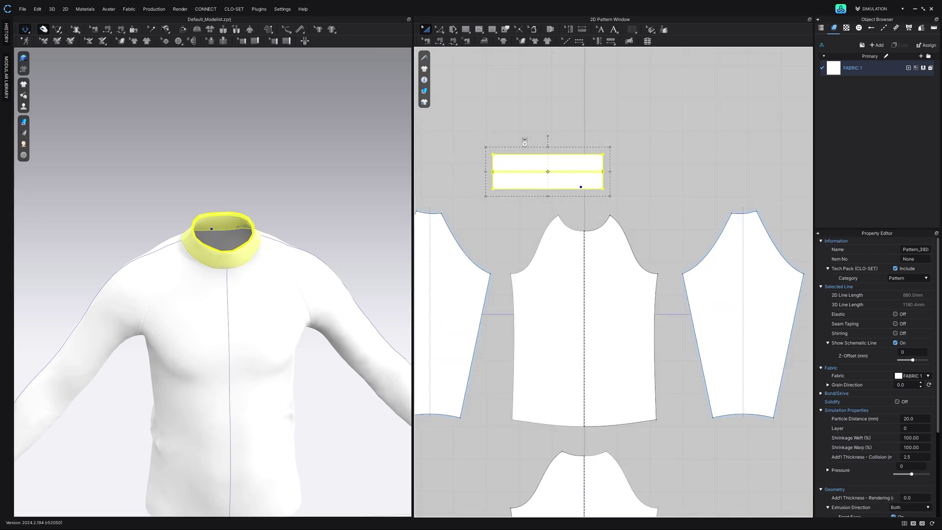
click(629, 118)
middle_drag(630, 117, 681, 163)
key(ctrl+a)
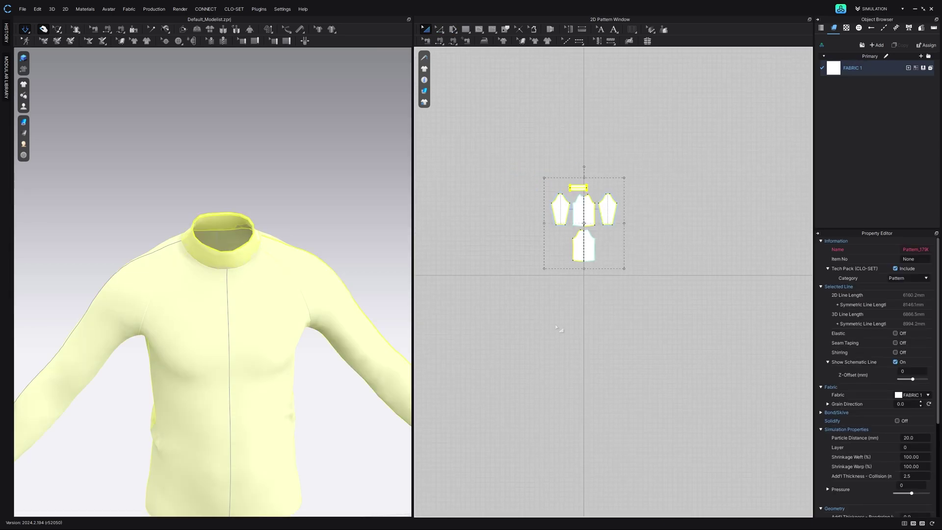
click(916, 438)
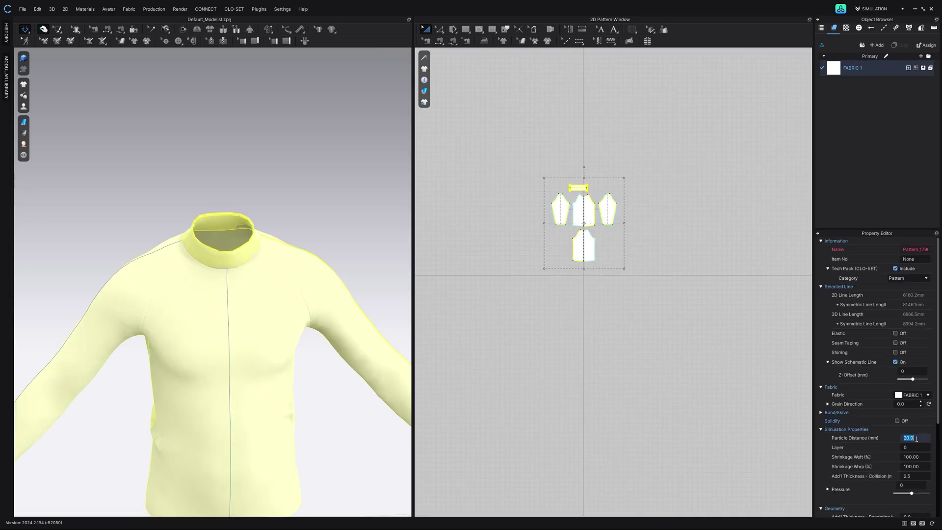
click(634, 152)
scroll(211, 275, up, 2)
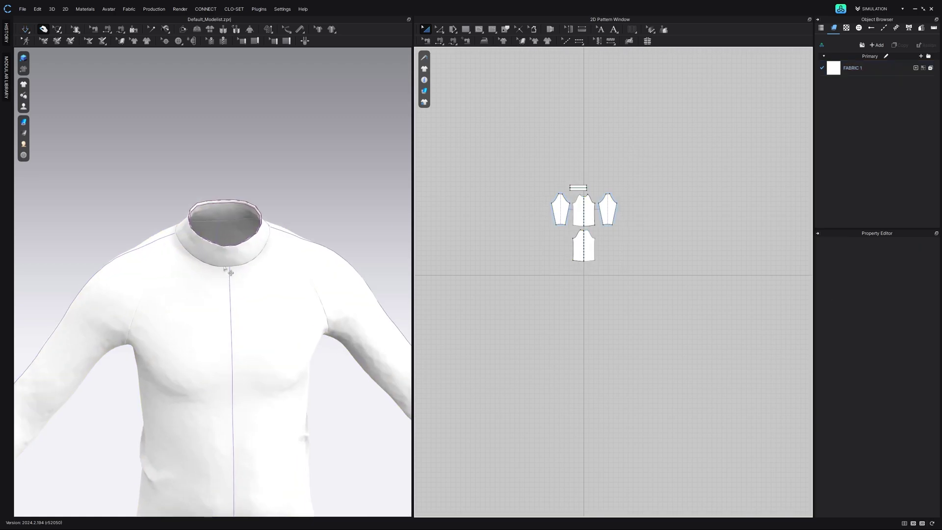
Step: Simulate the refined garment with the avatar shown, pulling the shoulder and upper front fabric beneath the collar to settle it
click(25, 29)
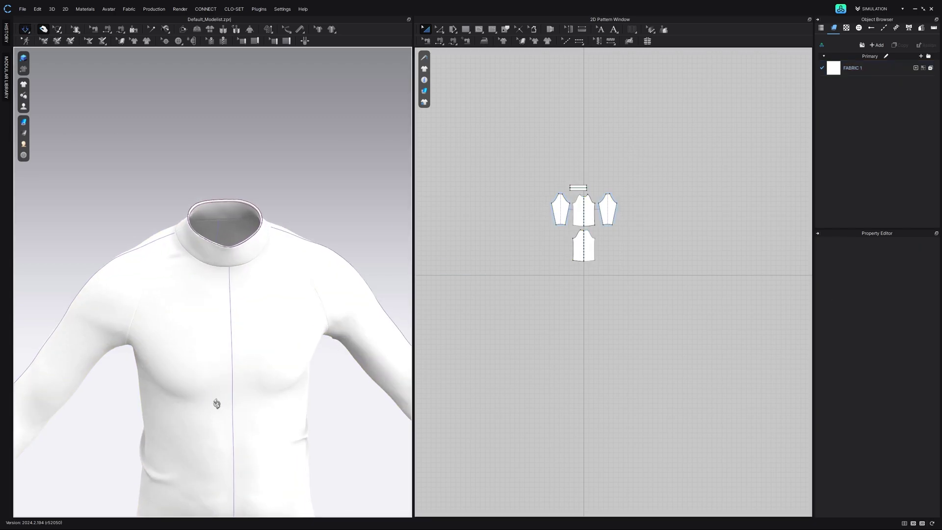
right_drag(217, 403, 273, 244)
key(shift+a)
scroll(276, 241, up, 5)
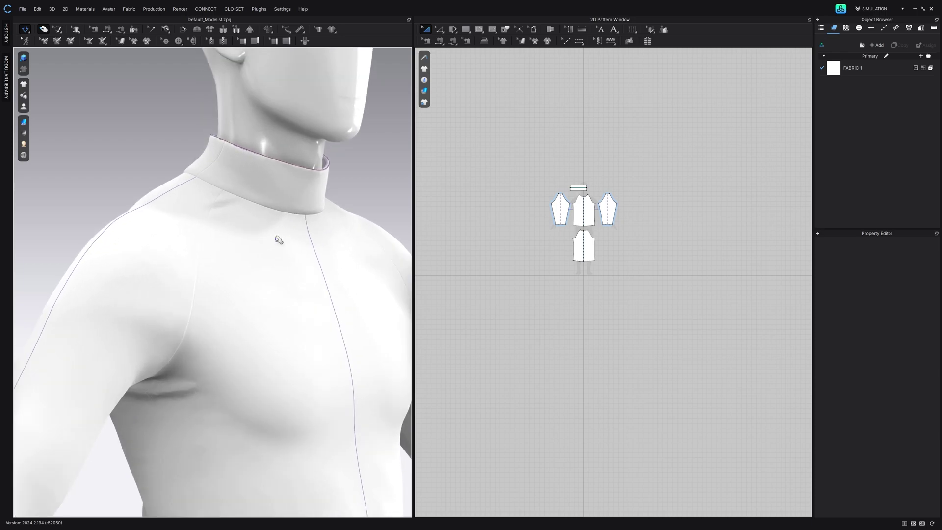
middle_drag(278, 240, 216, 366)
drag(216, 366, 209, 427)
right_drag(208, 426, 149, 389)
drag(207, 320, 172, 344)
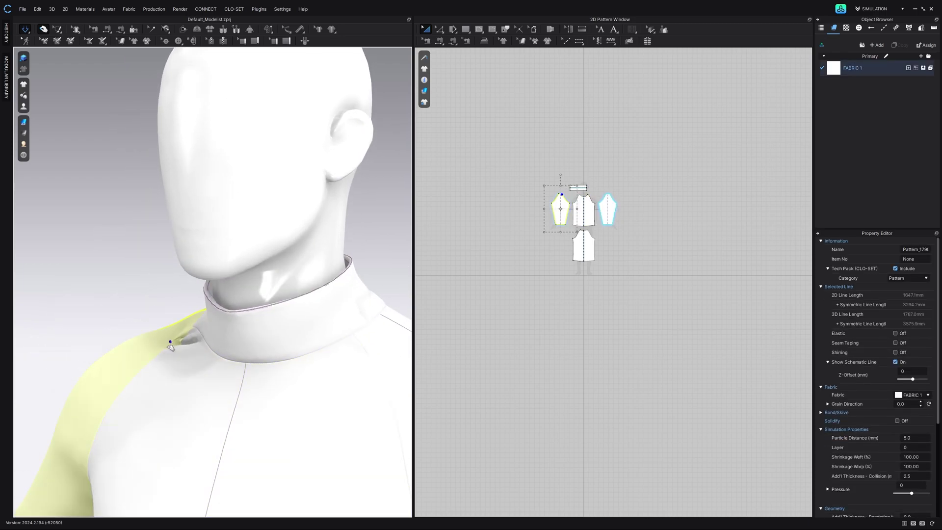
drag(213, 297, 158, 362)
right_drag(157, 362, 225, 334)
drag(202, 358, 208, 414)
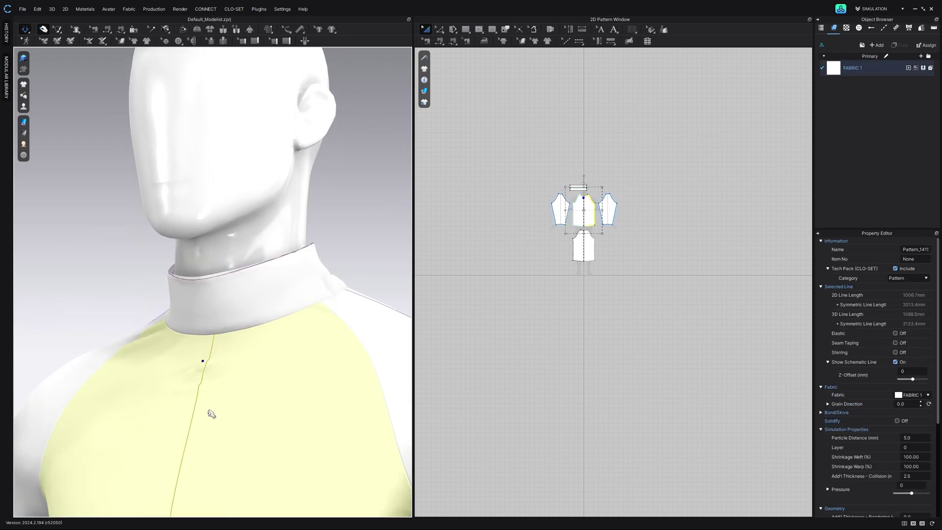
drag(150, 362, 160, 427)
Step: Make the collar pattern taller by stretching its top edge upward in the 2D pattern layout
scroll(590, 189, up, 2)
scroll(586, 184, up, 8)
click(534, 195)
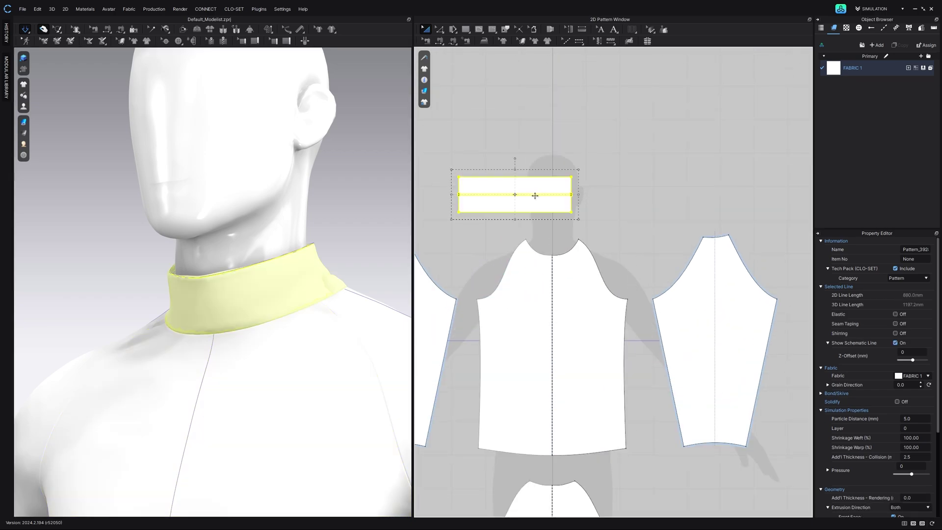
drag(515, 171, 515, 159)
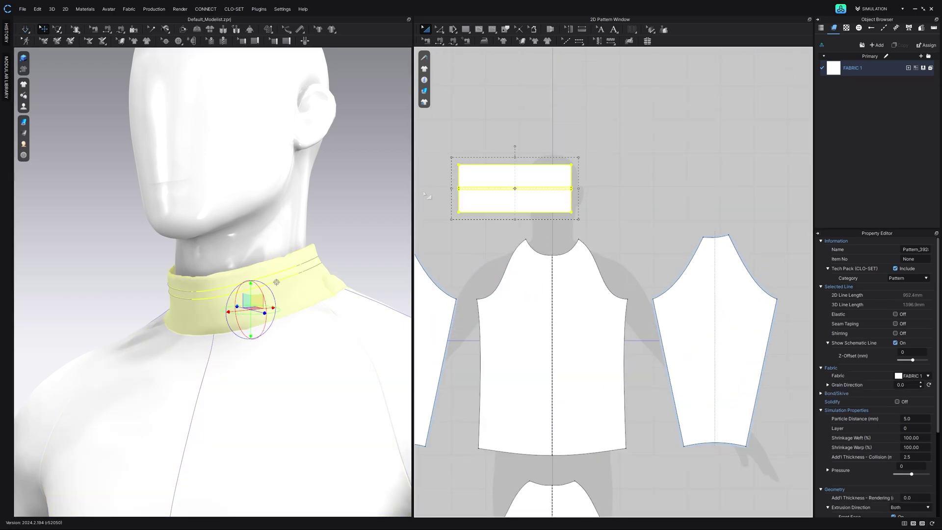
click(381, 203)
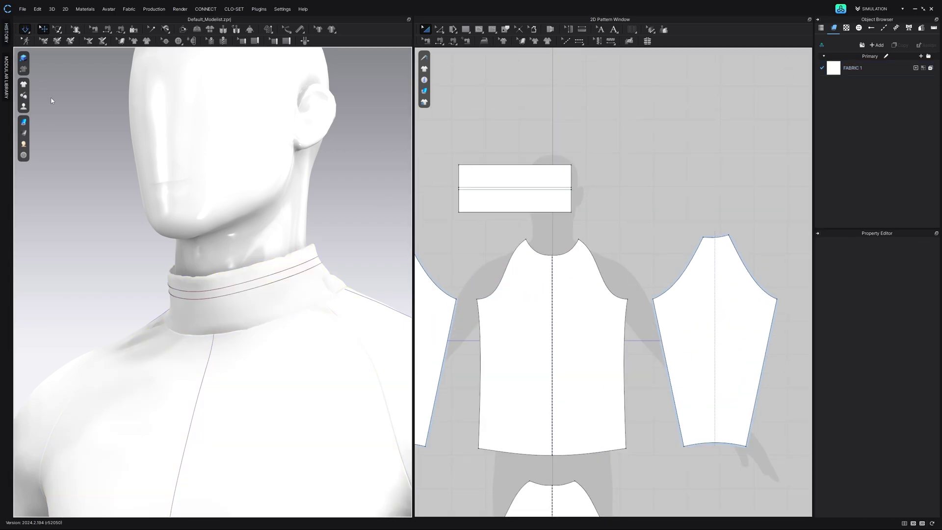
Step: Flip the normal of the collar pattern and change the garment's surface display style in the 3D view
right_click(497, 180)
right_click(296, 320)
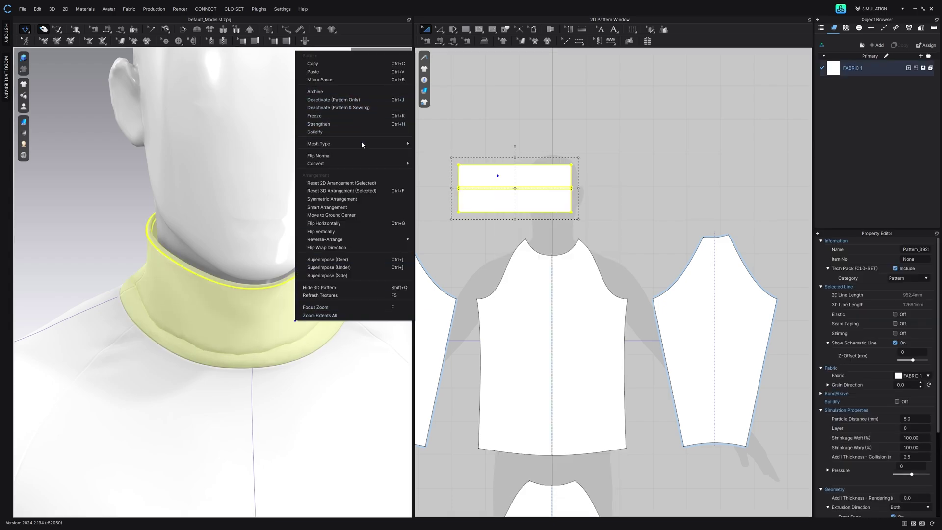
click(347, 157)
middle_drag(338, 262, 297, 227)
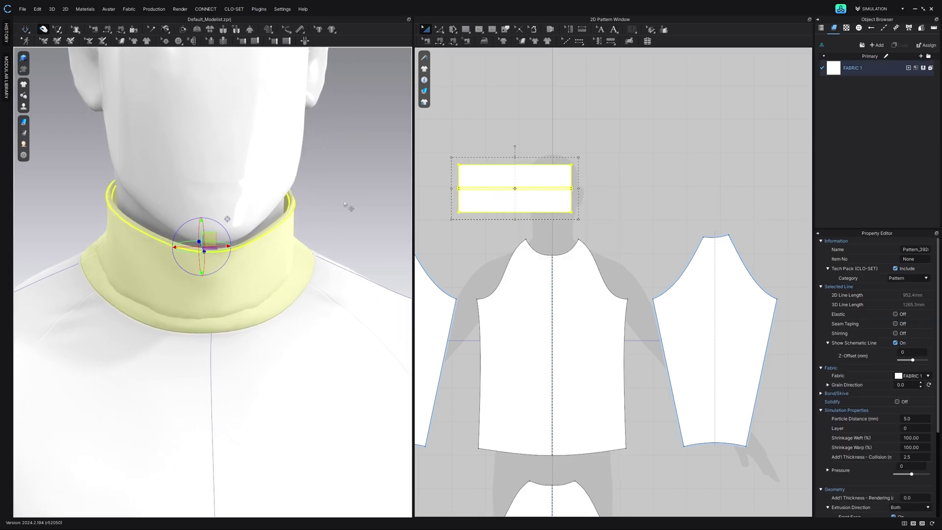
click(362, 190)
mouse_move(24, 122)
click(59, 145)
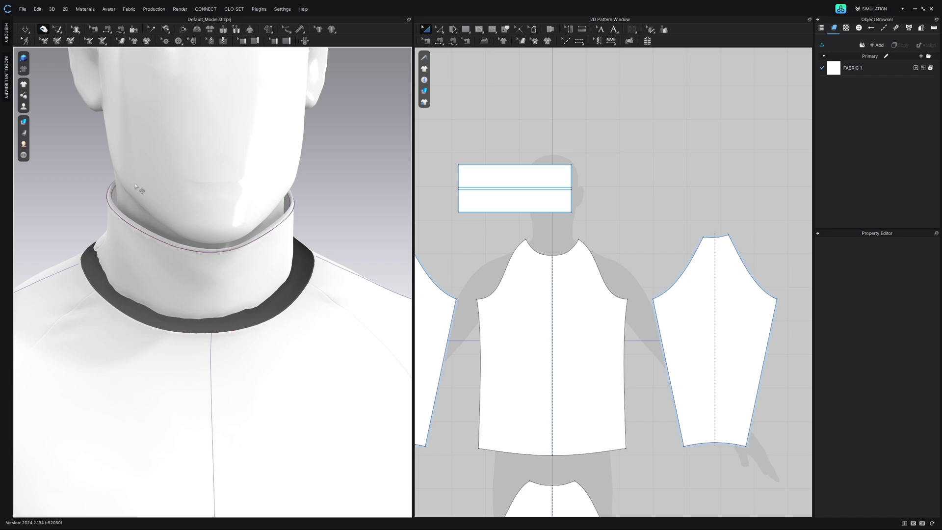
Step: Simulate the garment and pull the taller collar outward at its lower sides until it settles around the neck
right_drag(141, 192, 179, 192)
middle_drag(187, 253, 270, 192)
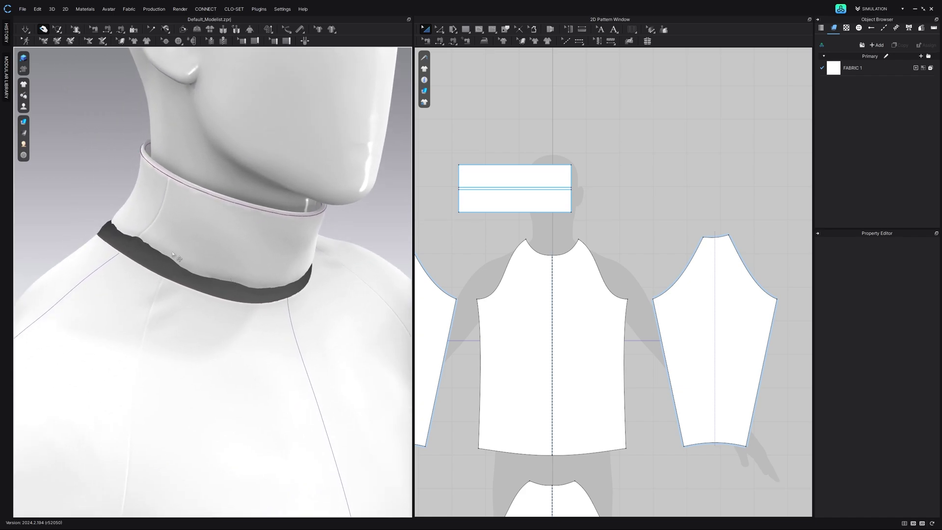
click(22, 29)
right_drag(246, 310, 280, 316)
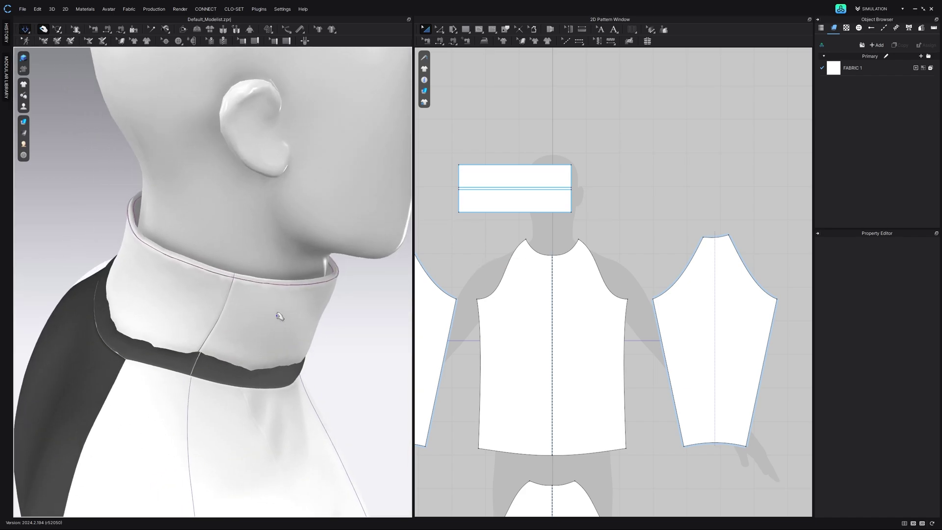
drag(266, 362, 280, 375)
right_drag(281, 376, 252, 370)
drag(253, 370, 353, 387)
drag(250, 385, 334, 387)
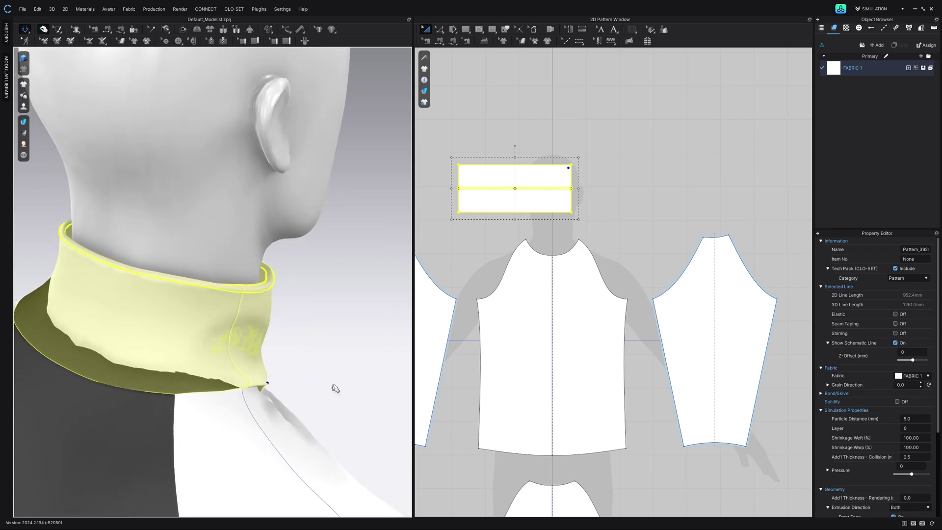
right_drag(334, 387, 100, 376)
drag(191, 328, 94, 300)
right_drag(95, 300, 324, 314)
click(343, 198)
scroll(287, 293, down, 2)
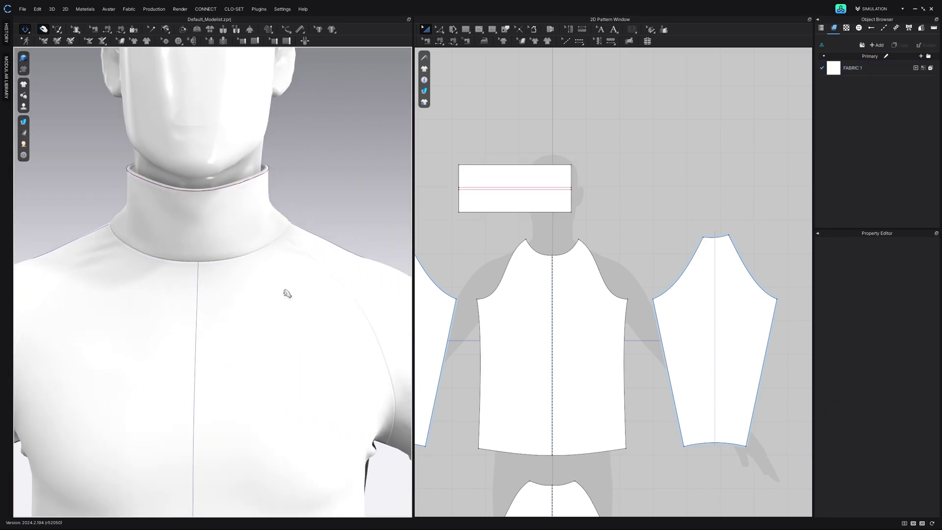
Step: Flip the normal of the back body panel so its outer side faces outward
scroll(240, 317, down, 6)
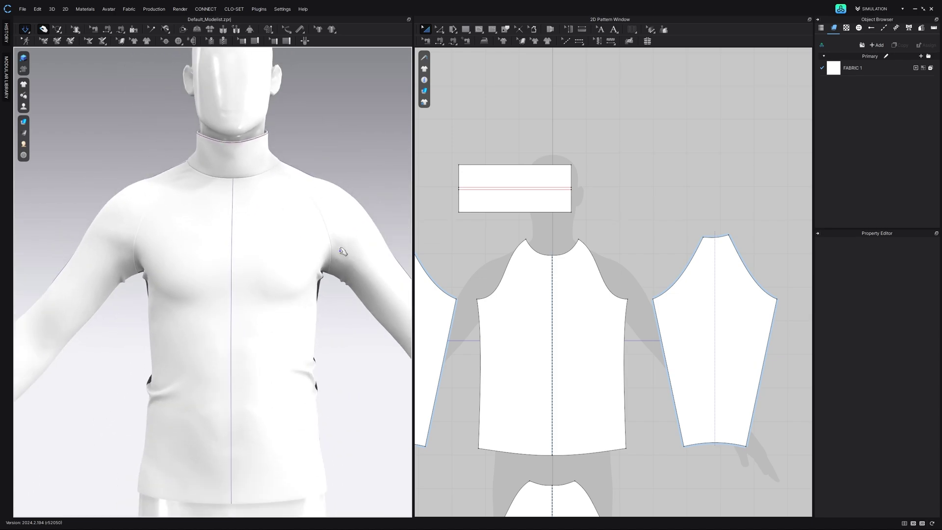
right_drag(341, 246, 270, 281)
right_click(273, 281)
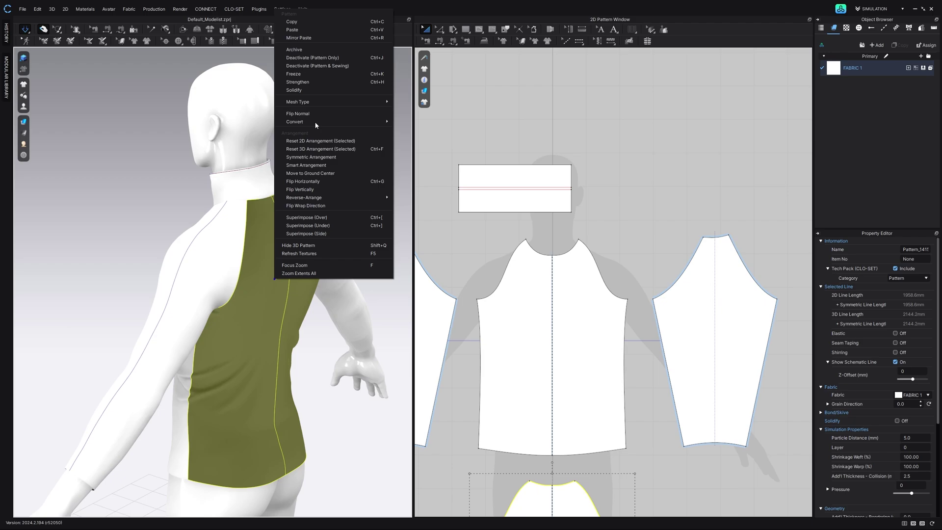
click(400, 186)
middle_drag(365, 203, 359, 140)
click(359, 141)
right_drag(275, 170, 382, 183)
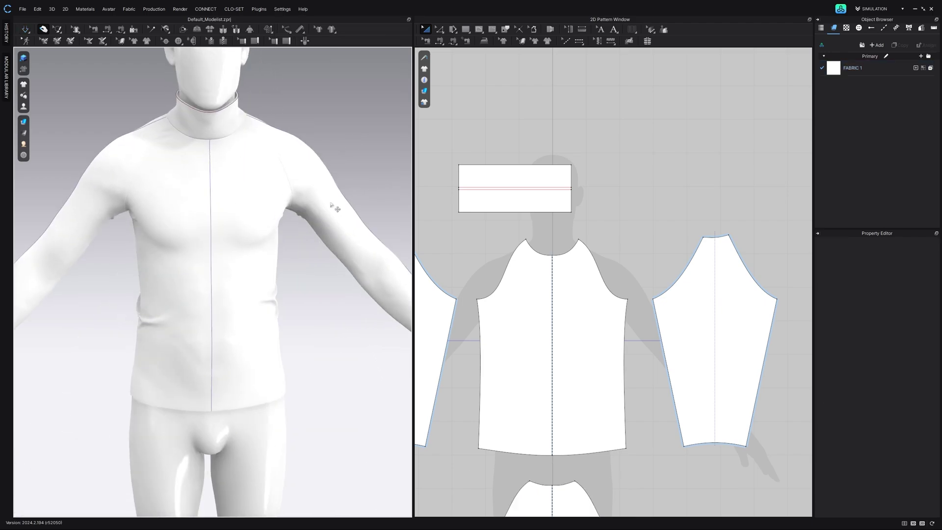
Step: Simulate the garment and pull the front panel down near both lower corners to smooth the torso
scroll(343, 210, down, 3)
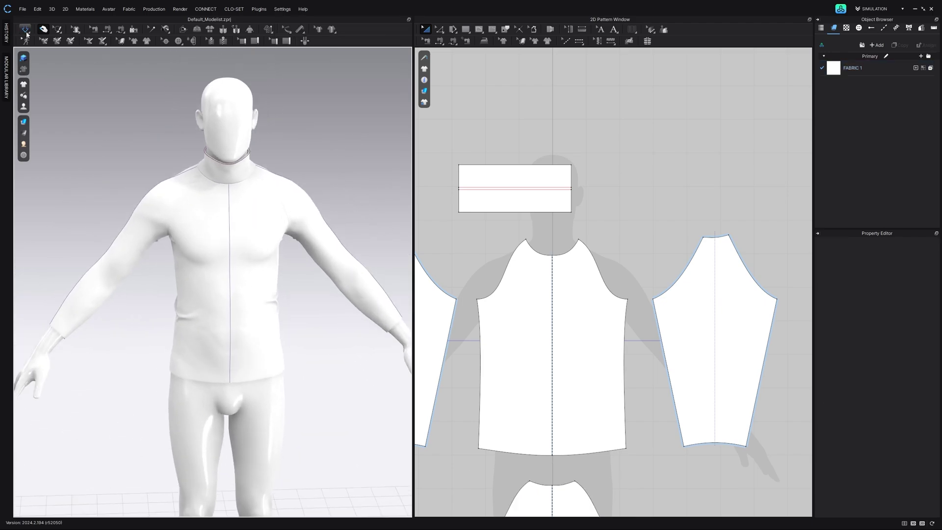
right_drag(308, 310, 290, 321)
drag(261, 346, 269, 359)
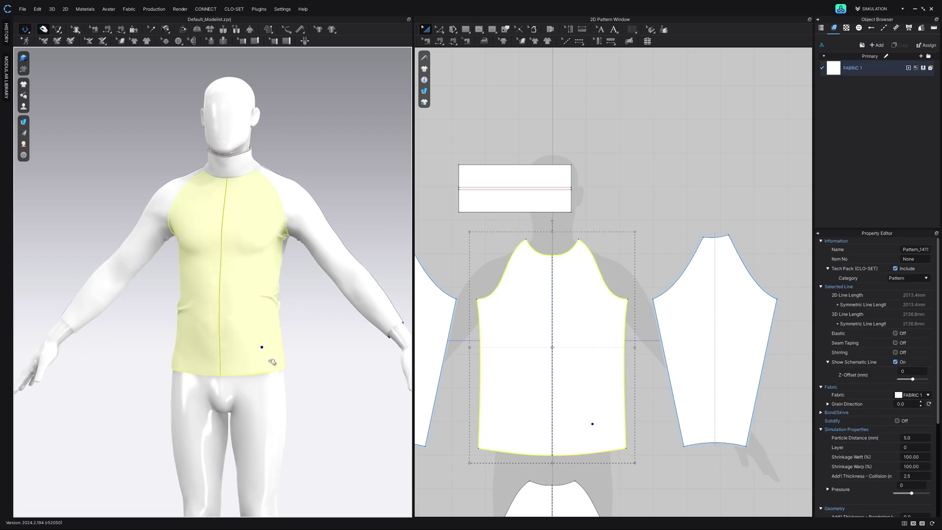
drag(294, 404, 292, 400)
click(749, 113)
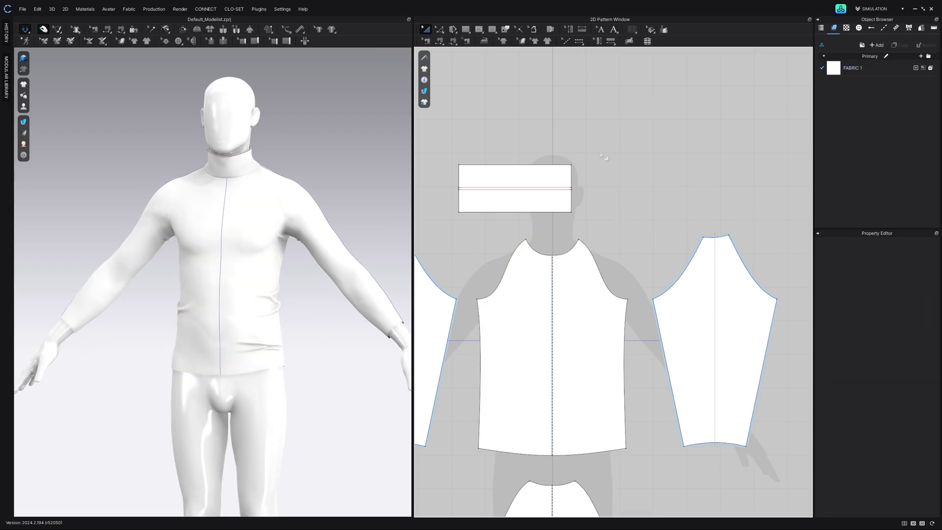
right_drag(260, 309, 273, 307)
drag(174, 368, 156, 403)
Step: Set the base color of FABRIC 1 to light gray C4C4C4
click(866, 67)
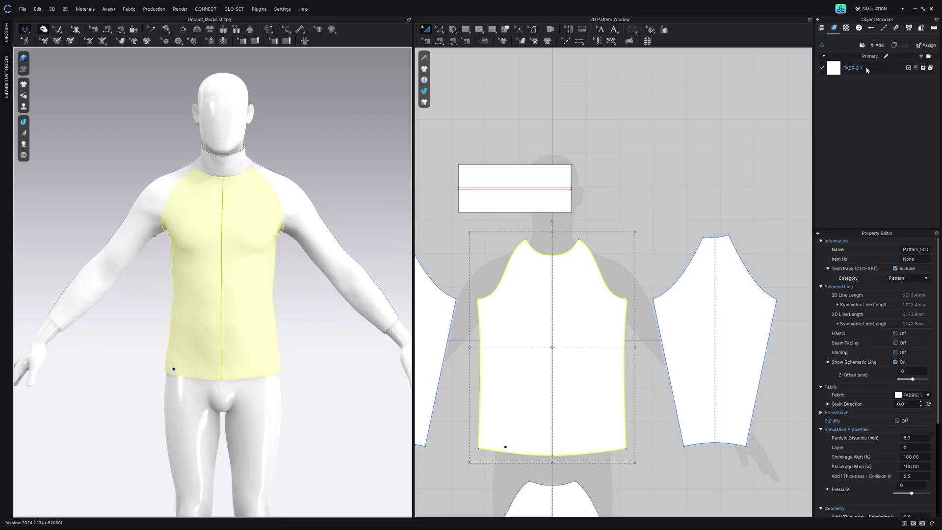
click(928, 368)
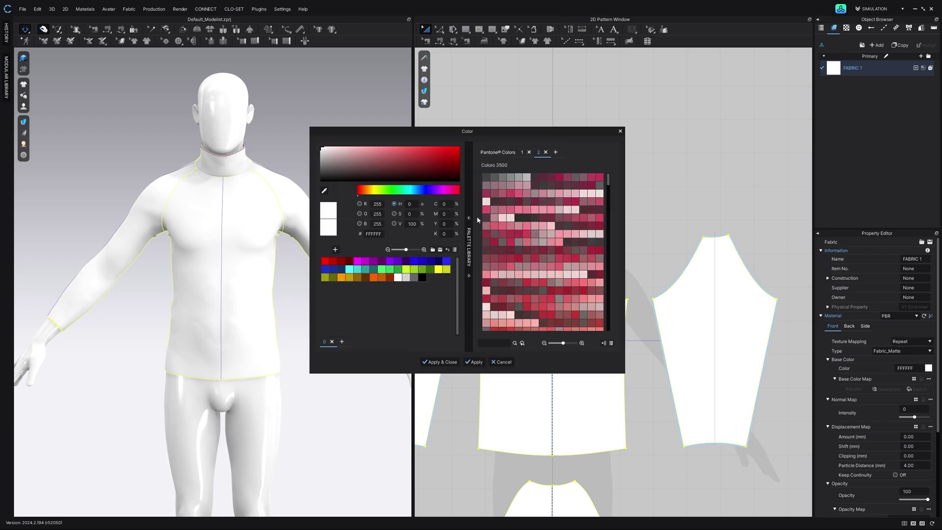
mouse_move(332, 162)
mouse_down()
mouse_move(320, 149)
mouse_move(317, 157)
mouse_up()
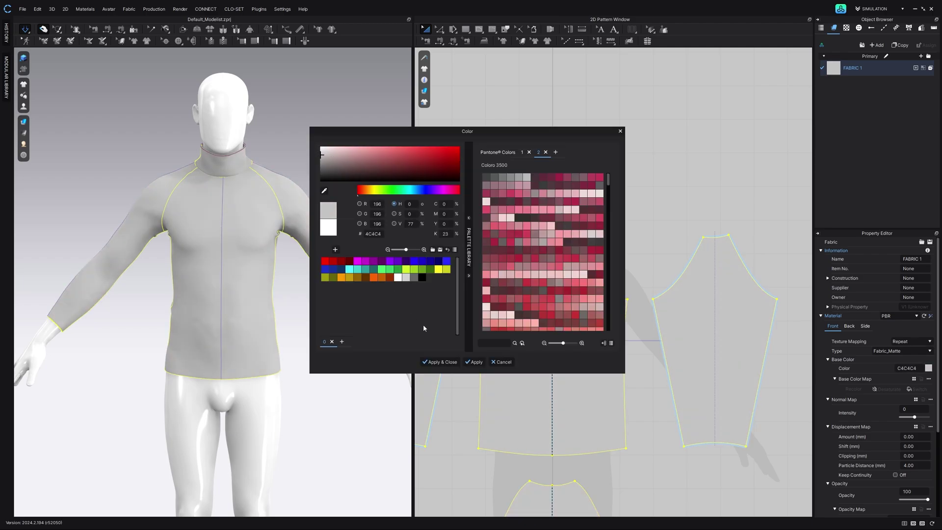
click(440, 361)
right_drag(248, 251, 214, 251)
scroll(615, 311, up, 3)
Step: Select all the 2D patterns and widen them together slightly by stretching their shared bounding box sideways
scroll(612, 319, down, 8)
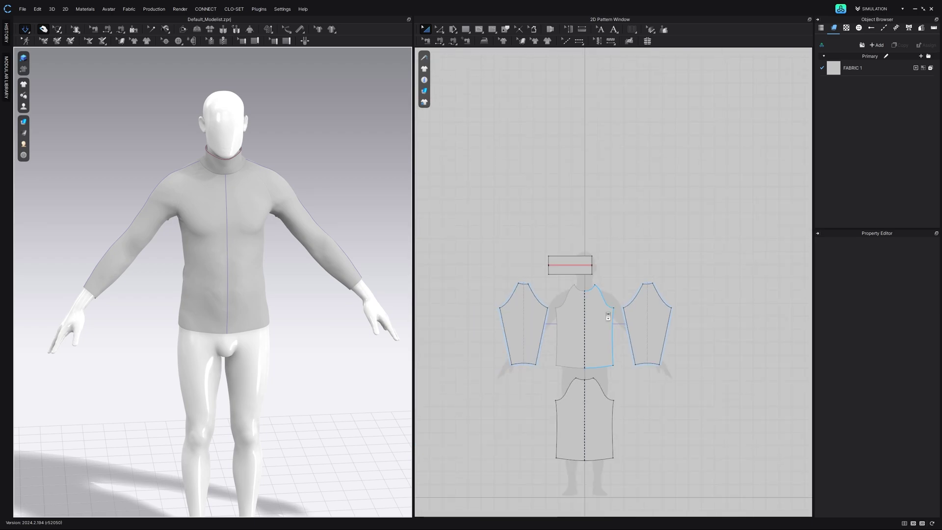
scroll(555, 291, down, 2)
middle_drag(516, 280, 520, 234)
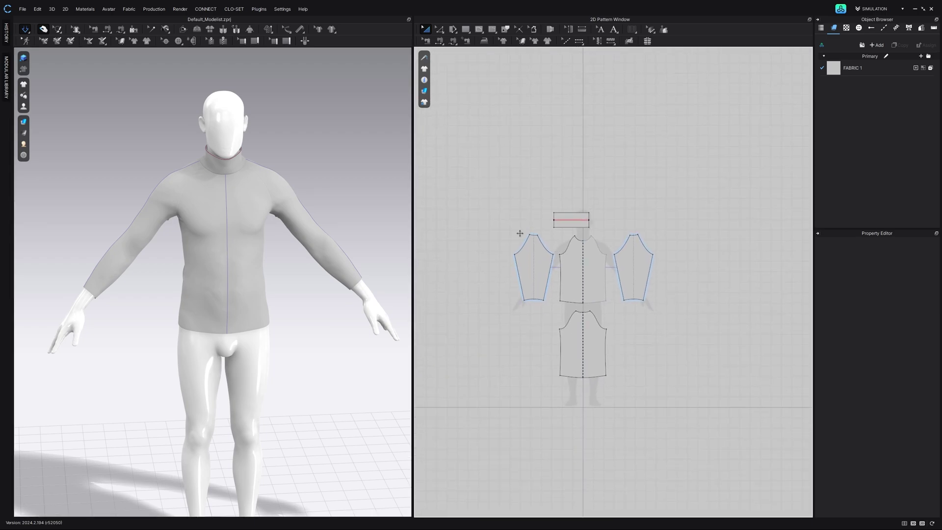
drag(488, 230, 676, 360)
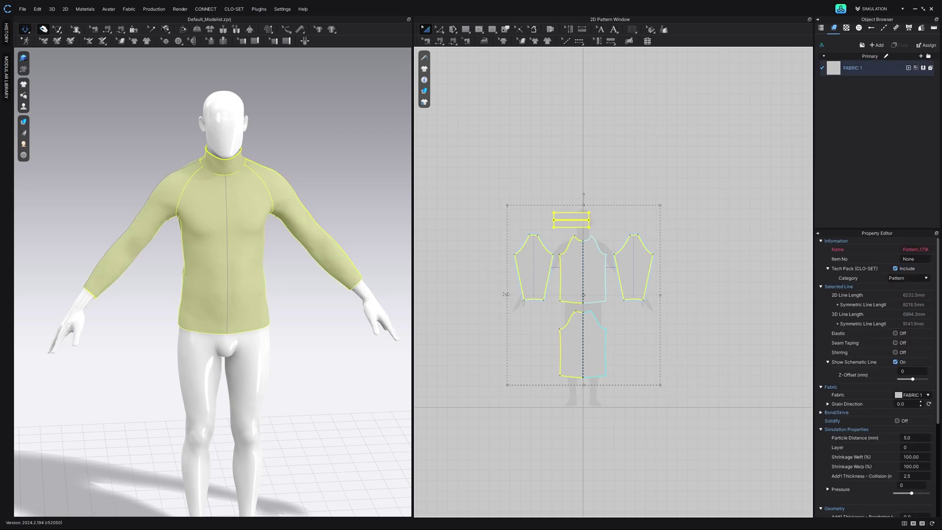
drag(506, 294, 499, 294)
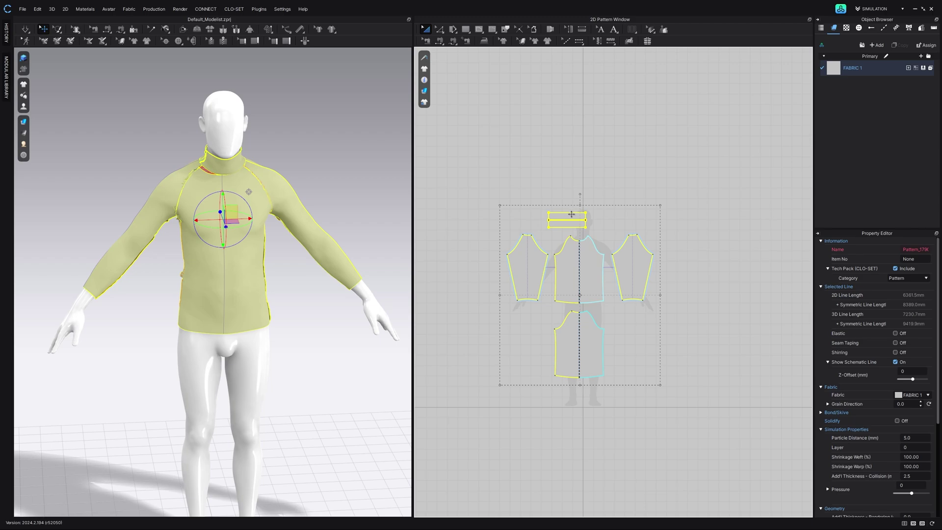
click(276, 203)
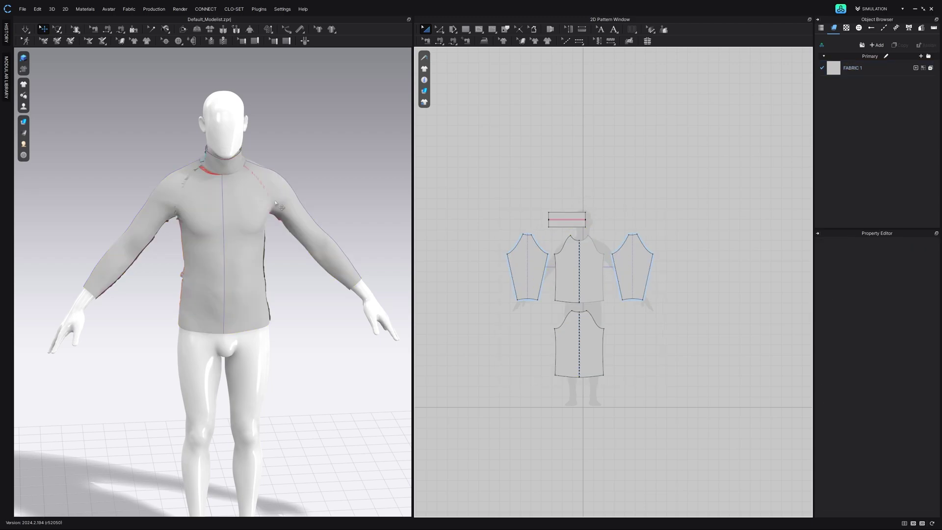
Step: Simulate the widened garment and pull the side of the front panel down and outward to settle it
click(25, 29)
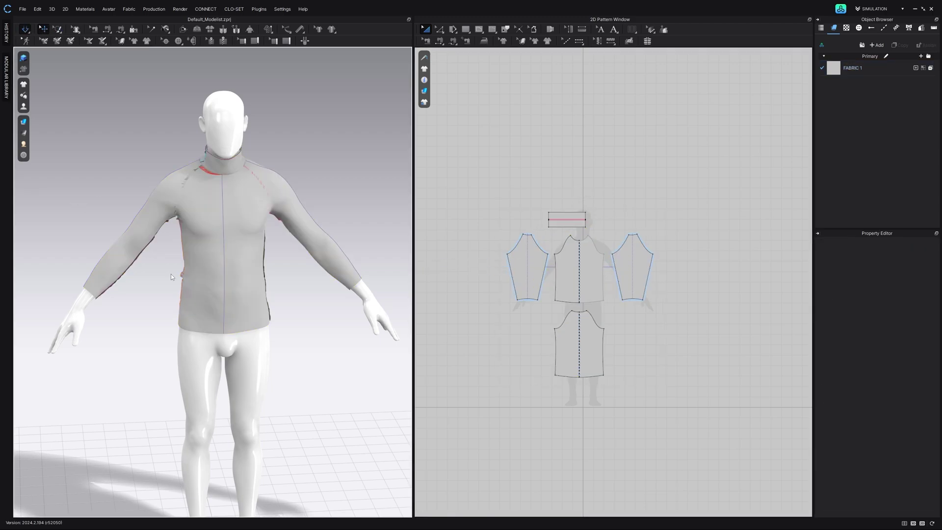
click(264, 276)
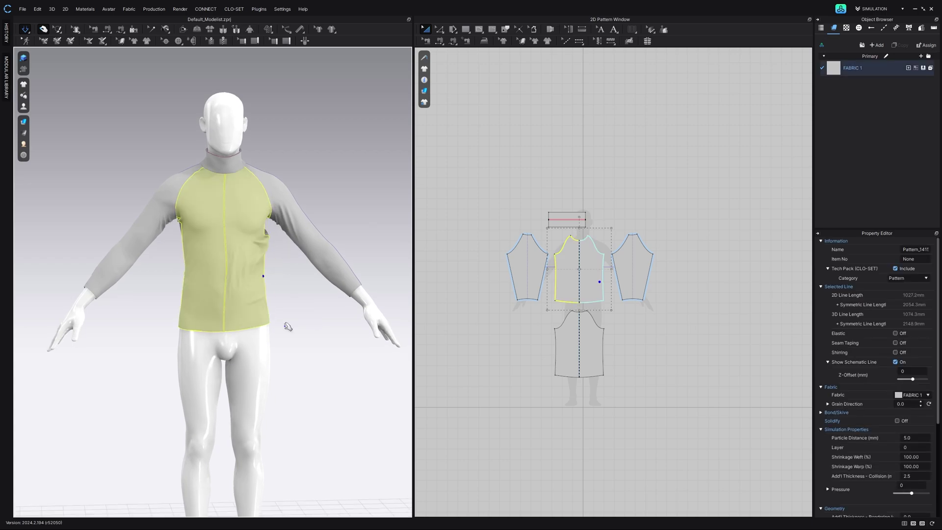
drag(286, 326, 297, 347)
click(324, 250)
Step: Lengthen both linked sleeves by moving the cuff edge slightly downward, and simulate the garment
key(z)
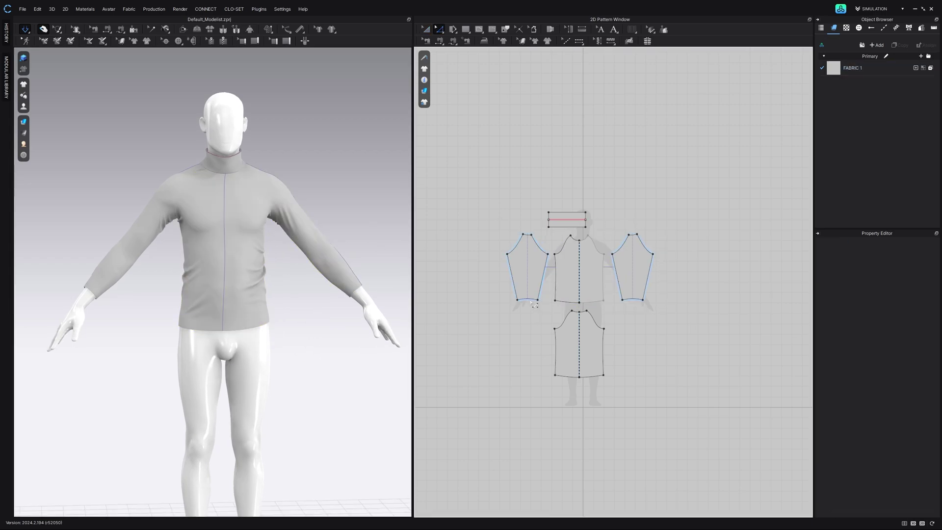
drag(534, 304, 530, 308)
click(26, 30)
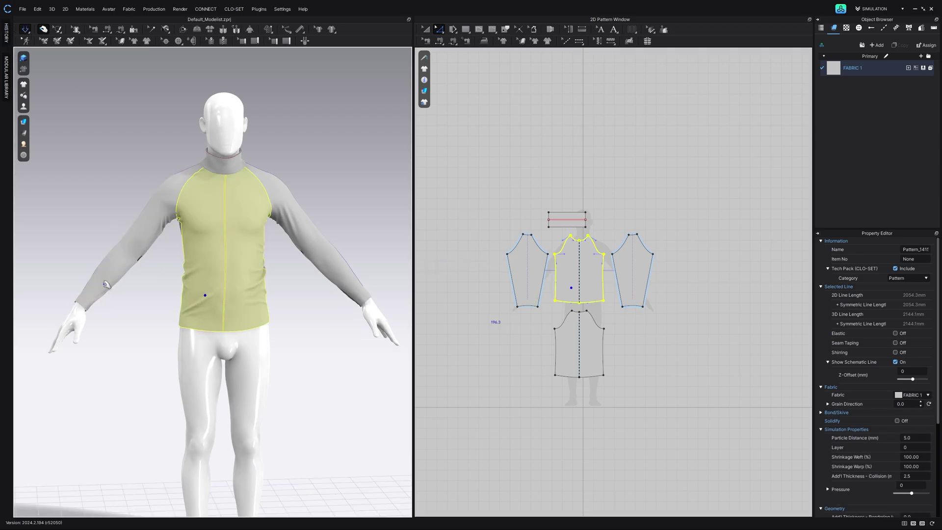
Step: Select all the 2D patterns and enlarge them slightly by stretching their shared bounding box sideways and upward
right_drag(101, 277, 69, 267)
drag(710, 181, 512, 433)
key(a)
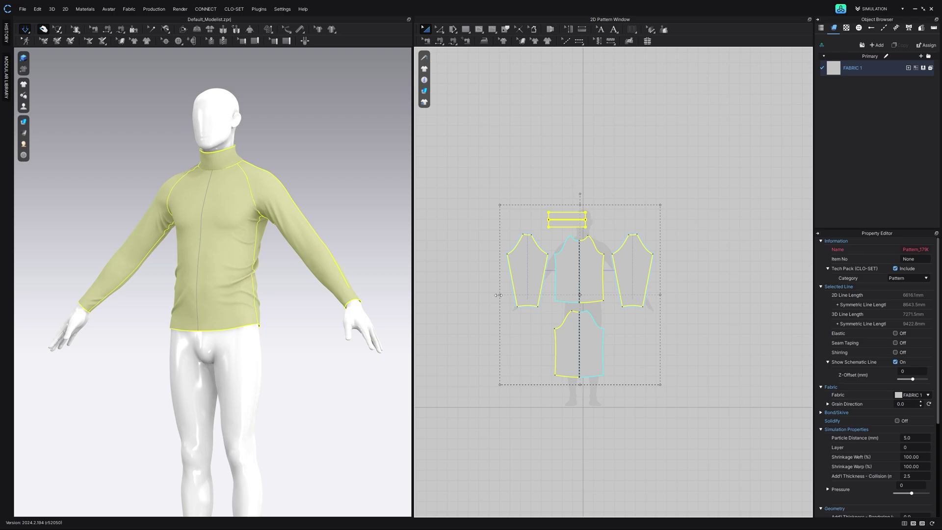
drag(497, 295, 493, 294)
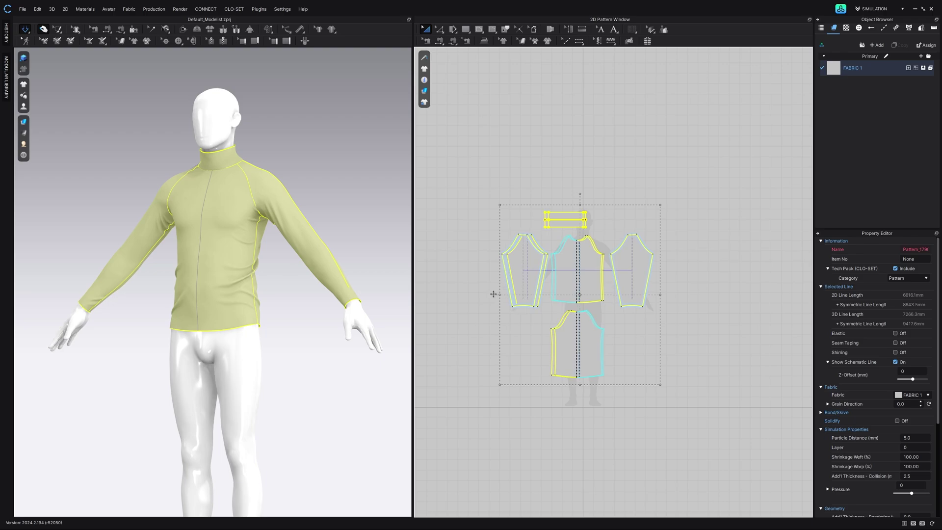
key(ctrl+z)
drag(579, 206, 578, 201)
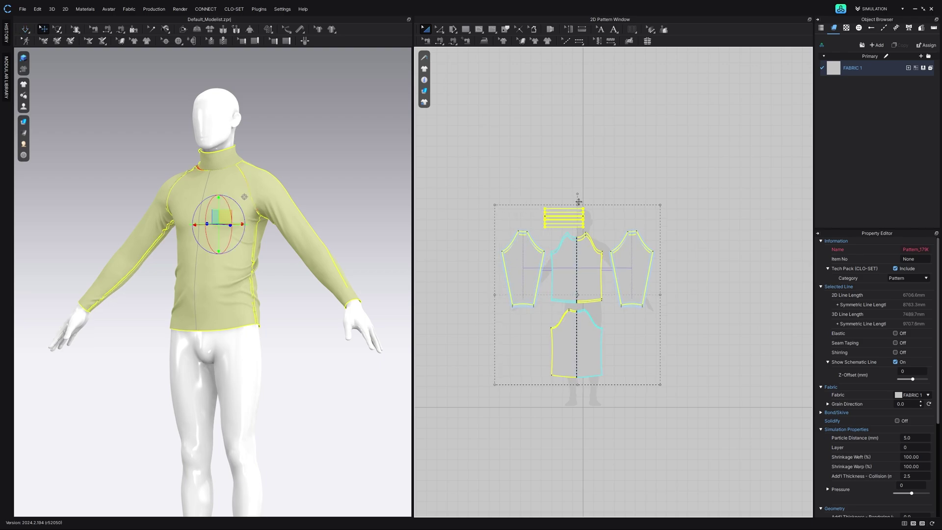
click(513, 165)
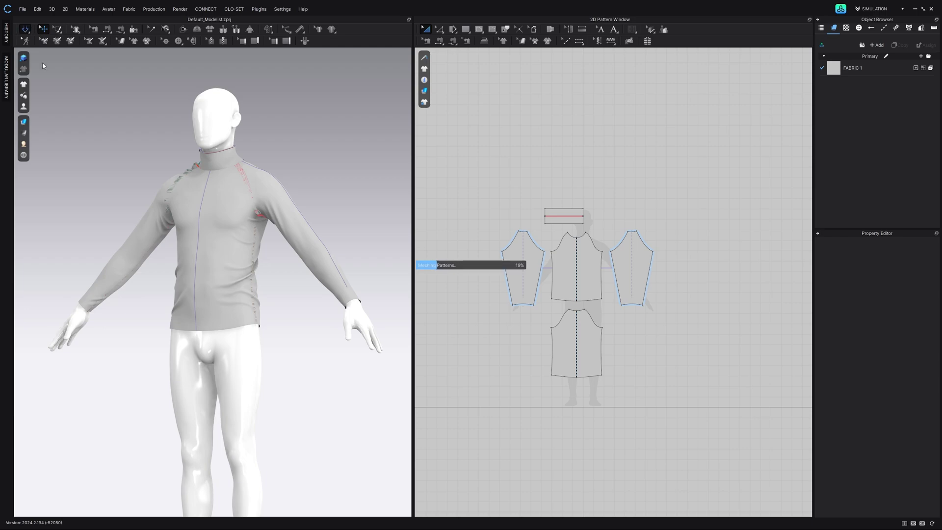
Step: Simulate the enlarged garment and pull the torso hem, sleeves and cuffs into place on the avatar
right_drag(244, 314, 272, 321)
mouse_move(251, 318)
mouse_down()
mouse_move(271, 337)
mouse_move(253, 312)
mouse_up()
drag(276, 191, 297, 202)
drag(320, 246, 343, 262)
mouse_move(352, 284)
mouse_down()
mouse_move(366, 290)
mouse_move(354, 288)
mouse_up()
mouse_move(258, 310)
mouse_down()
mouse_move(314, 329)
mouse_move(223, 308)
mouse_move(273, 325)
mouse_move(260, 321)
mouse_up()
drag(89, 305, 119, 330)
right_drag(151, 319, 219, 328)
middle_drag(219, 329, 265, 341)
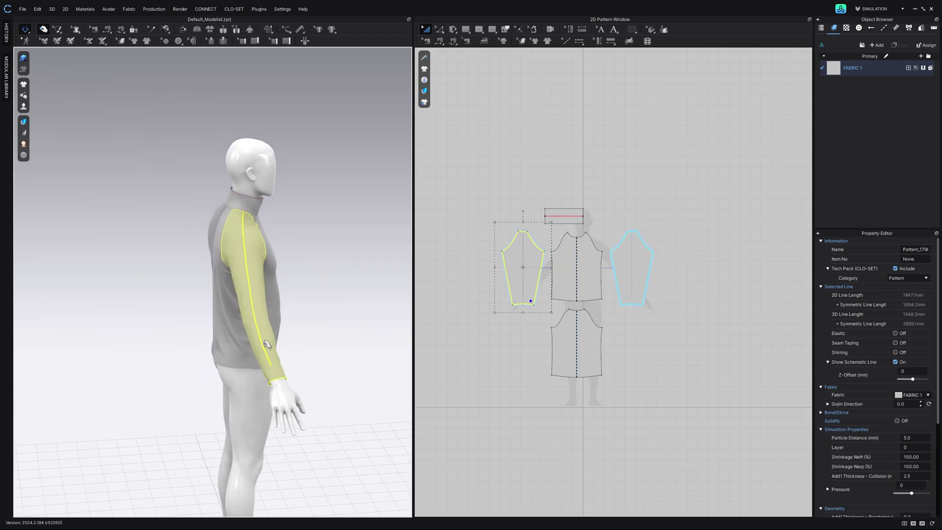
right_drag(171, 316, 225, 318)
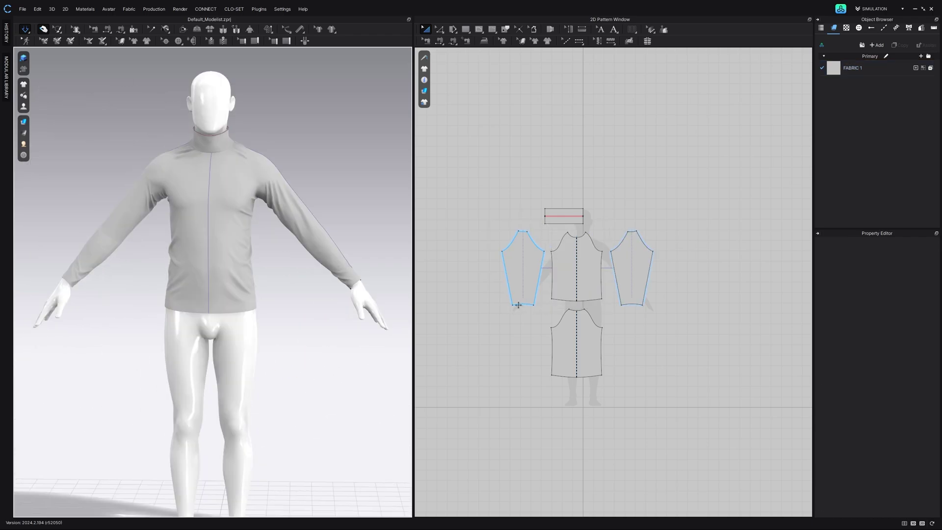
Step: Offset the sleeve's cuff edge outward by 20 mm, with an internal line along the original edge
scroll(518, 305, up, 8)
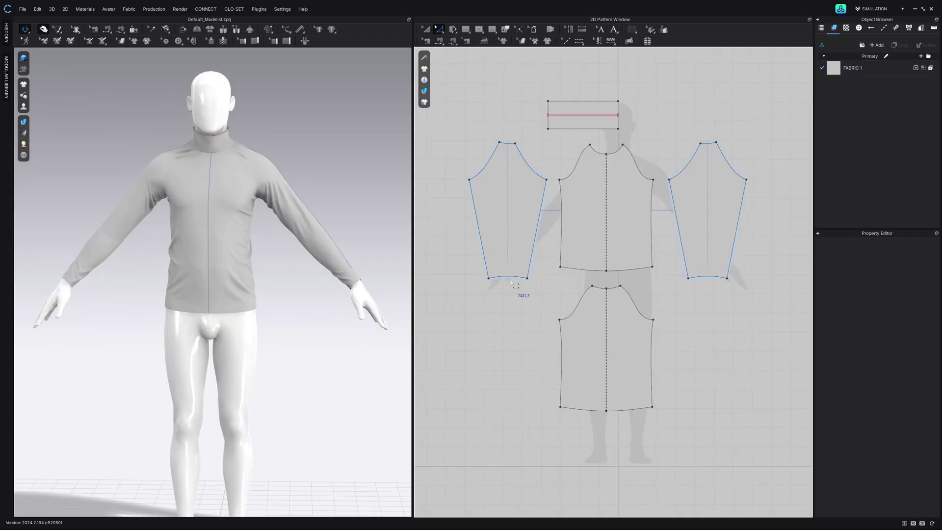
key(z)
click(498, 271)
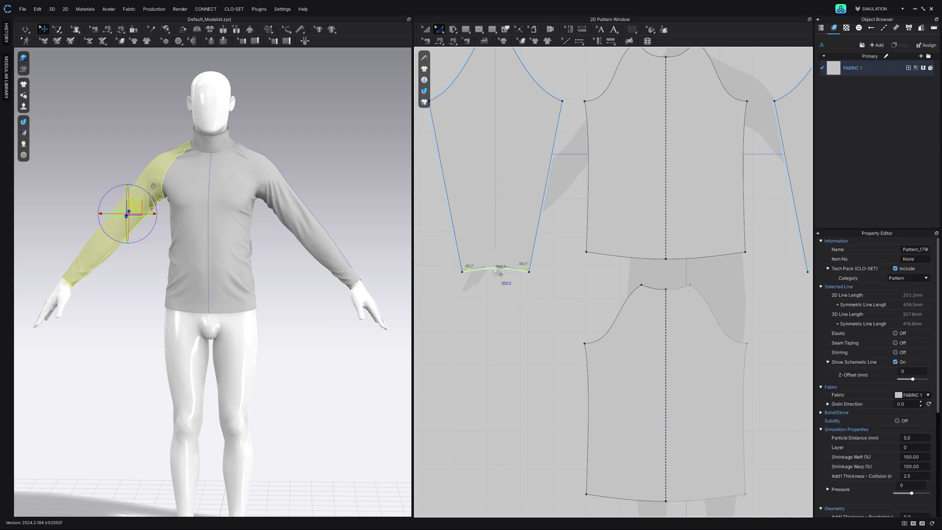
right_click(500, 273)
click(520, 375)
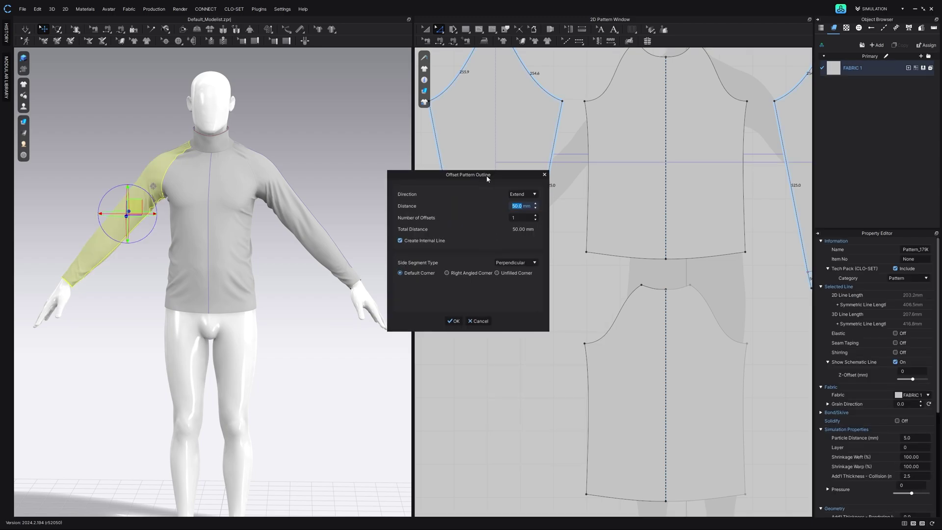
drag(487, 175, 699, 156)
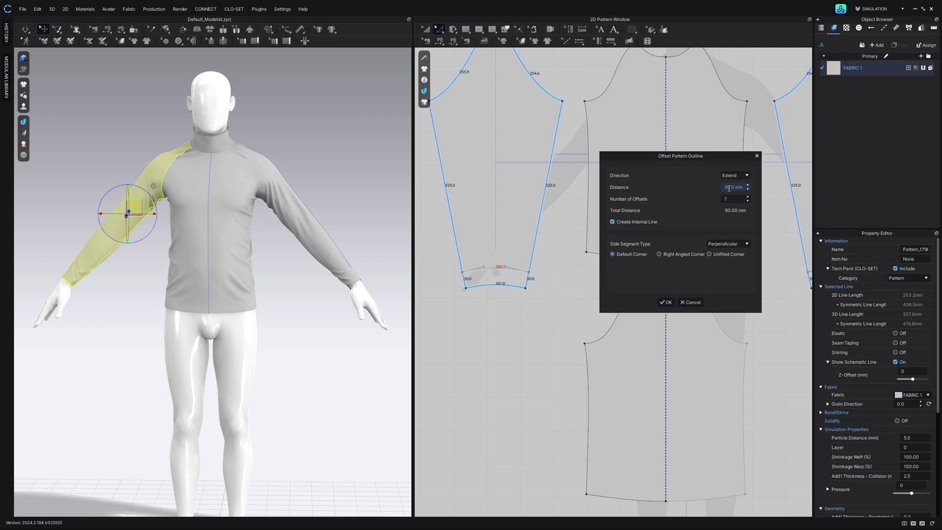
text(20)
click(666, 302)
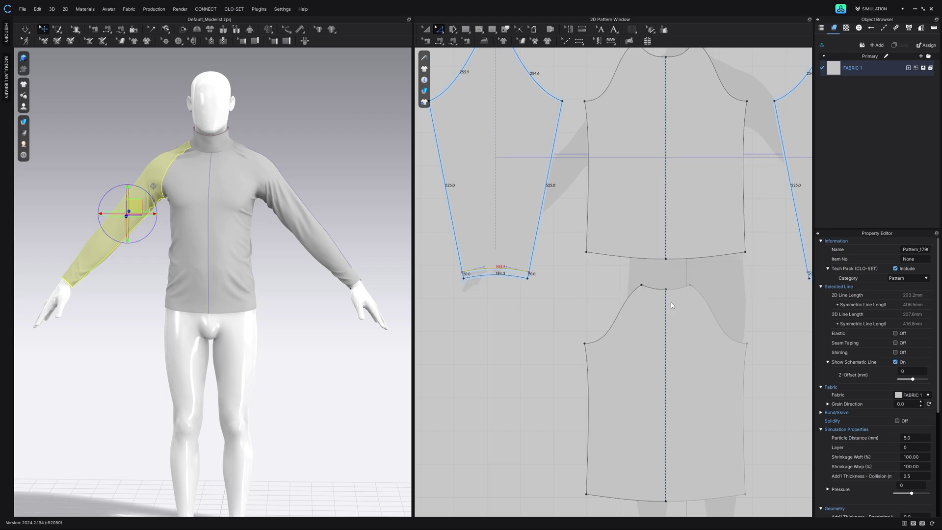
Step: Move the back body pattern down slightly and offset the front and back hem outlines to extend them
click(561, 304)
scroll(548, 290, down, 5)
key(a)
drag(590, 315, 589, 326)
key(z)
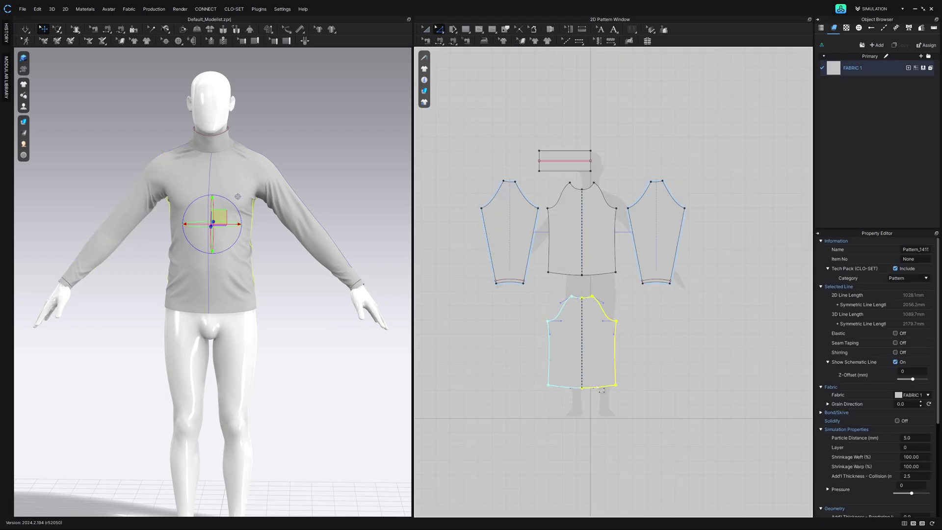
right_click(601, 275)
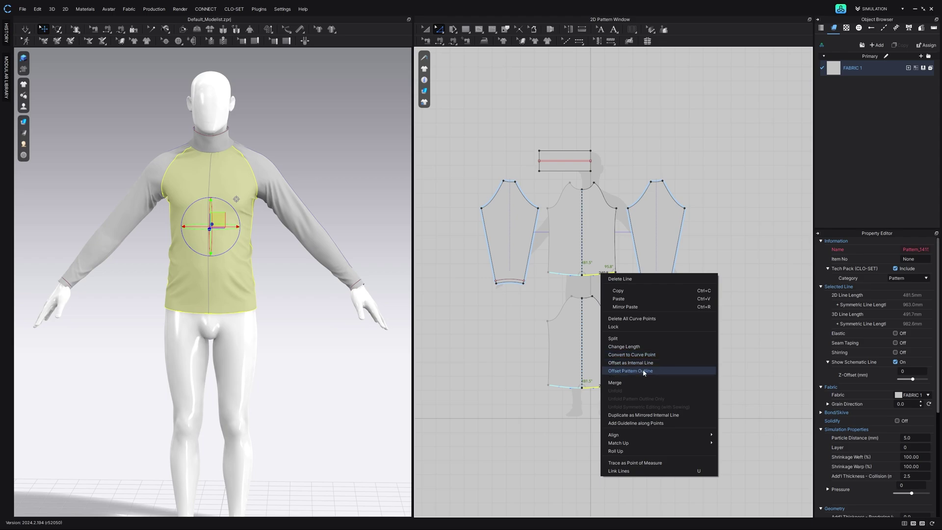
click(631, 370)
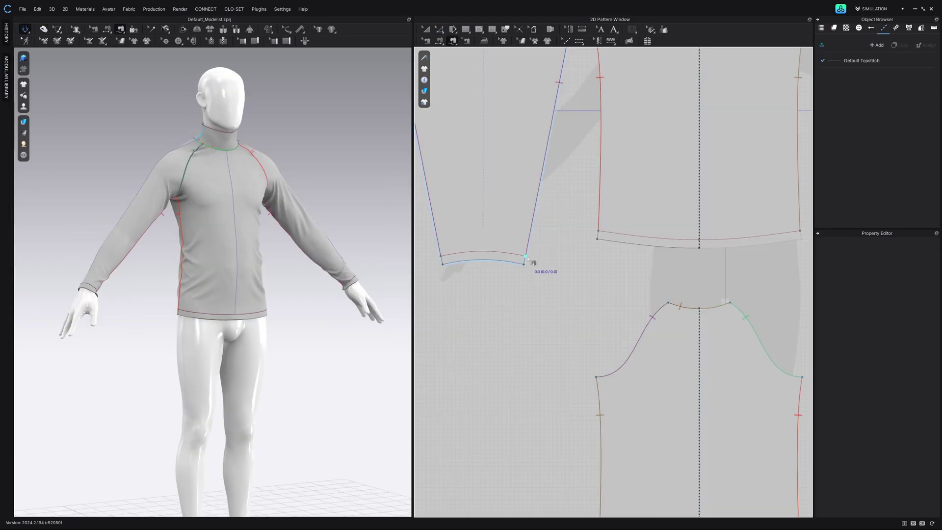
Step: Sew the short side segments of the front hem extension to those of the back hem extension
click(489, 274)
scroll(736, 288, down, 3)
click(643, 248)
click(643, 253)
click(775, 468)
click(775, 473)
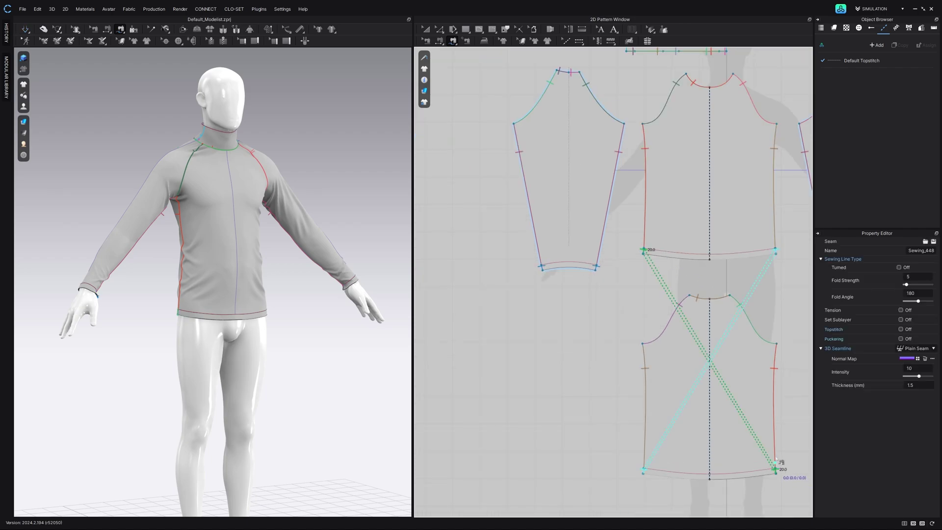
Step: Sew the two short side edges of the sleeve's cuff extension together
middle_drag(746, 383, 679, 352)
scroll(680, 352, down, 2)
middle_drag(731, 255, 623, 263)
scroll(622, 262, up, 3)
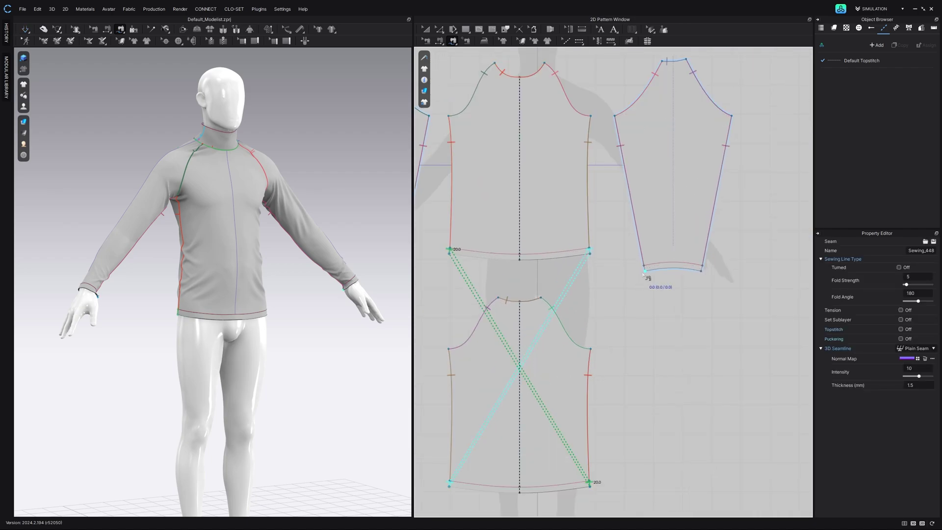
click(644, 265)
click(645, 271)
click(471, 287)
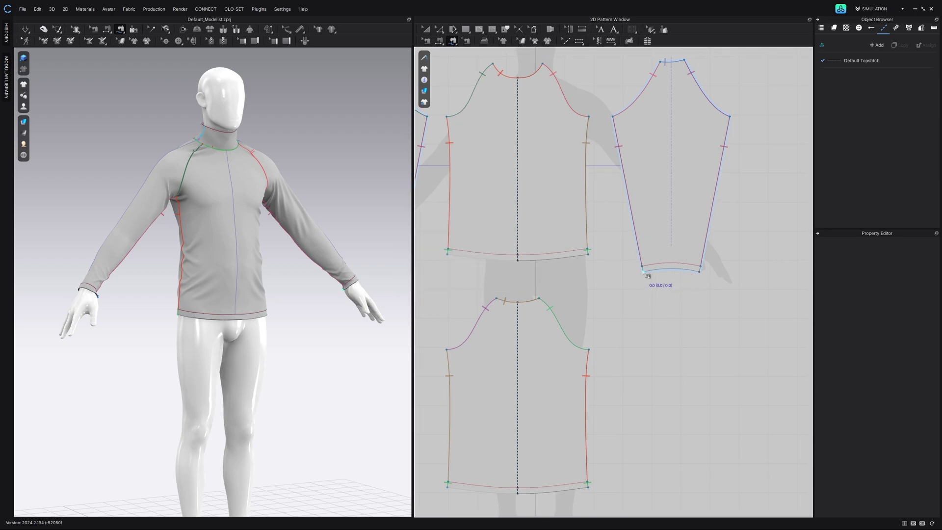
click(704, 271)
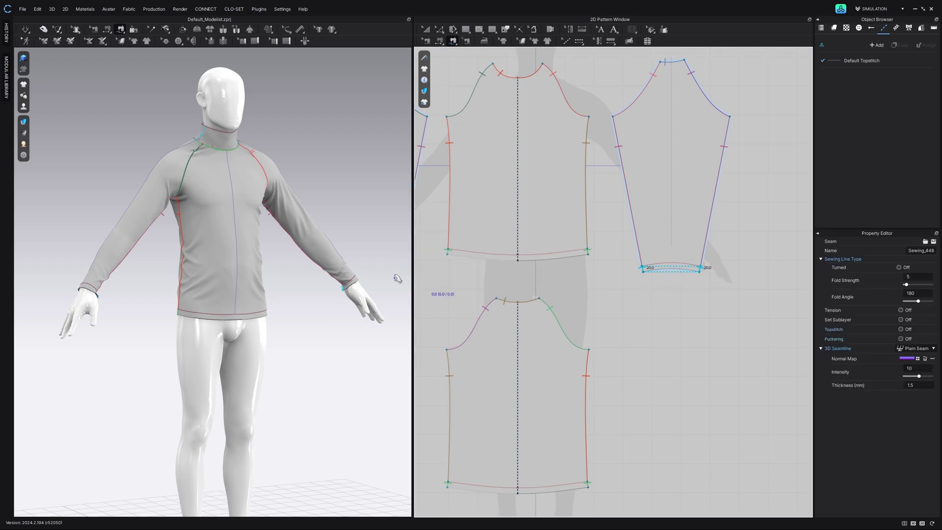
Step: Simulate the garment with the newly sewn hem and cuff extensions and view it from the front
click(25, 29)
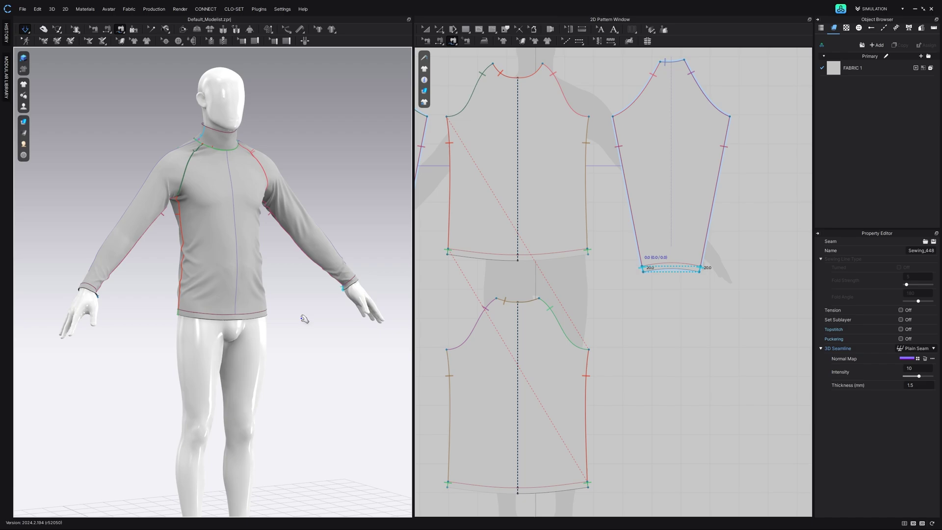
key(q)
key(2)
scroll(535, 314, up, 5)
scroll(558, 283, down, 5)
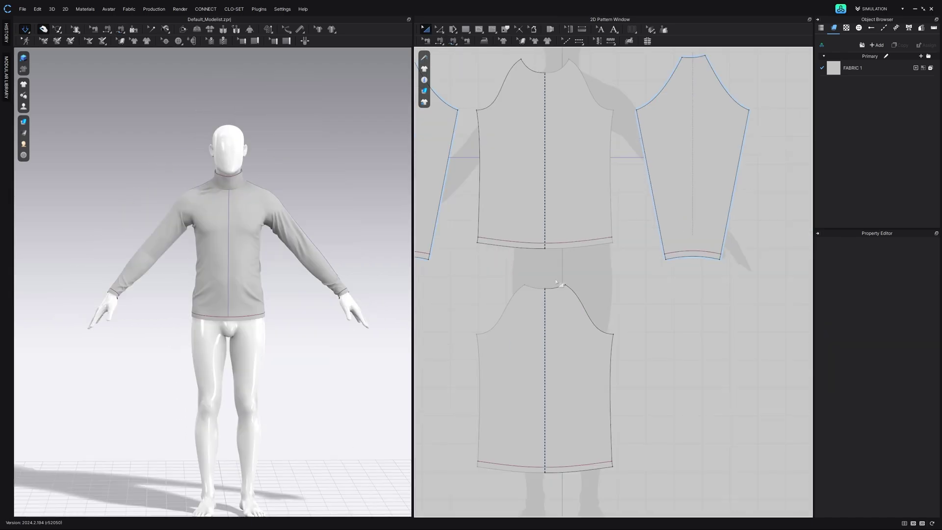
Step: Cut and sew the front, back and sleeve patterns along their hem and cuff internal lines to form separate bands
scroll(557, 282, up, 5)
scroll(578, 273, down, 2)
scroll(621, 246, down, 2)
key(z)
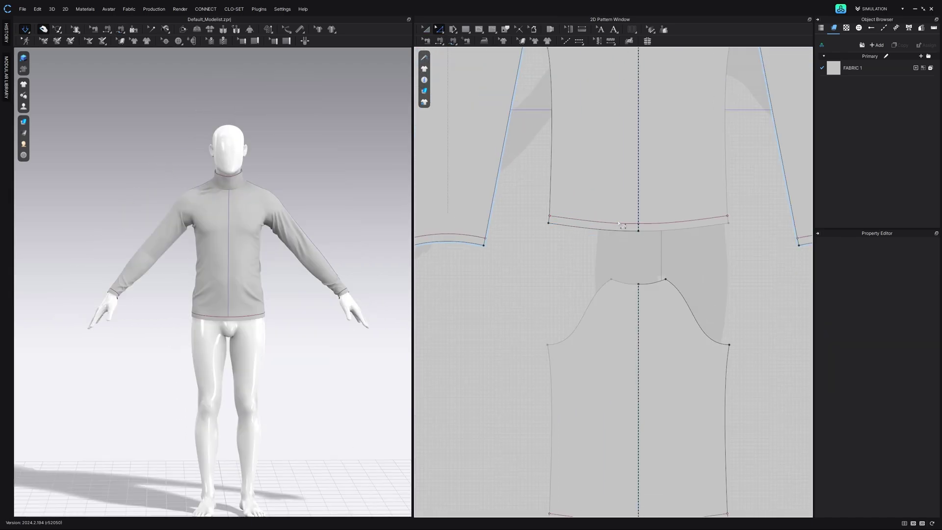
click(613, 226)
click(644, 255)
scroll(648, 256, down, 5)
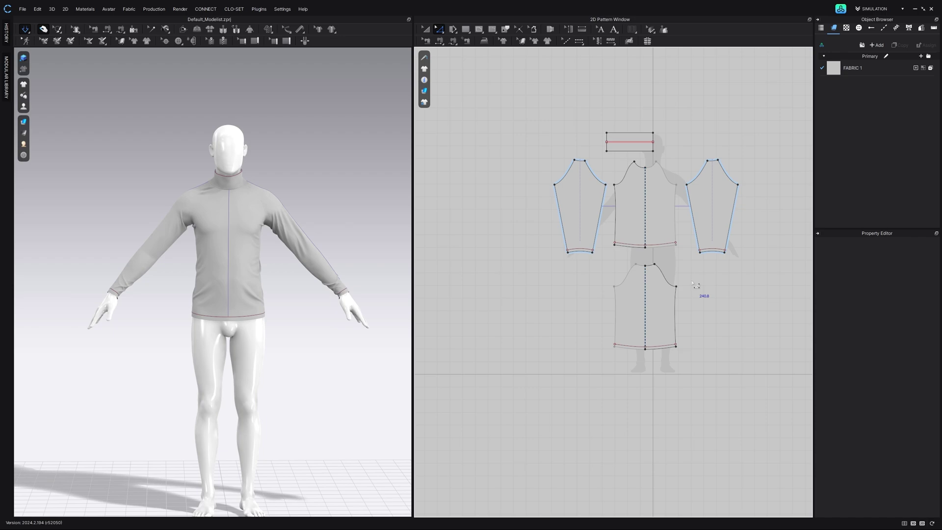
click(662, 245)
shift+click(636, 347)
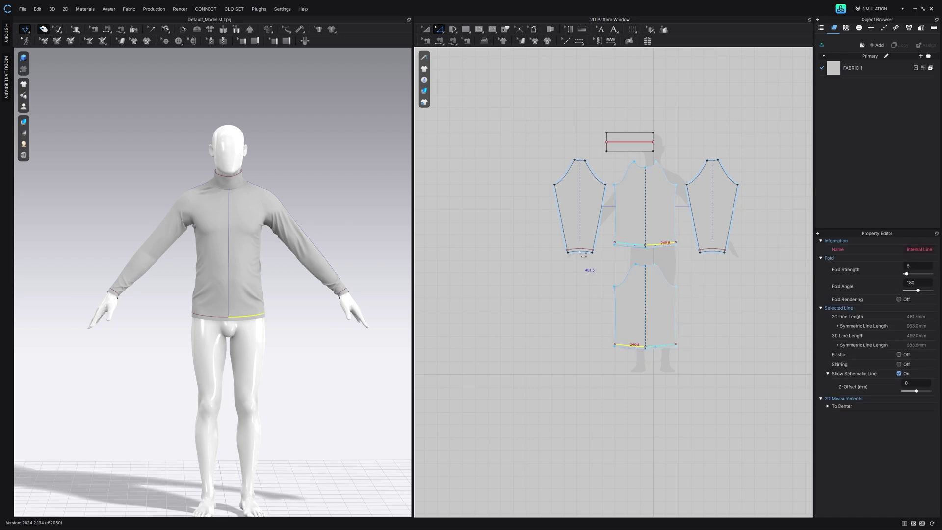
right_click(581, 250)
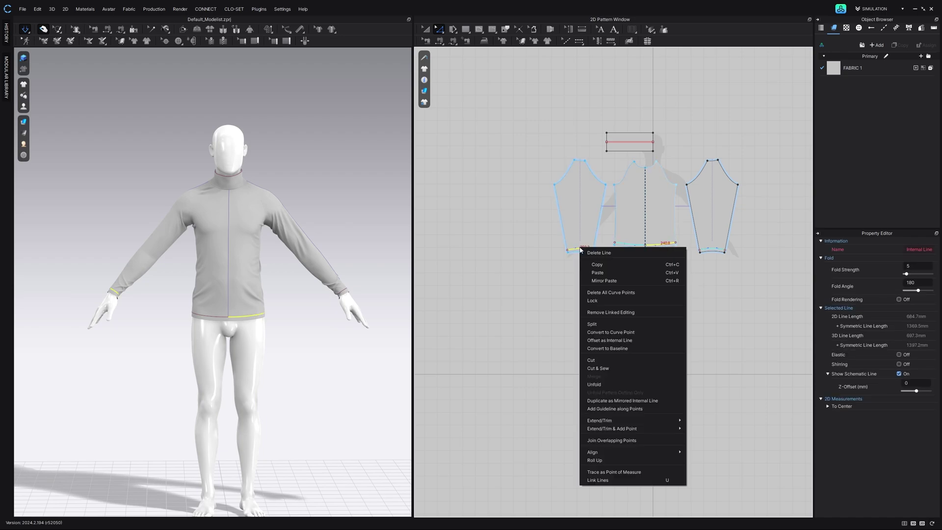
click(618, 368)
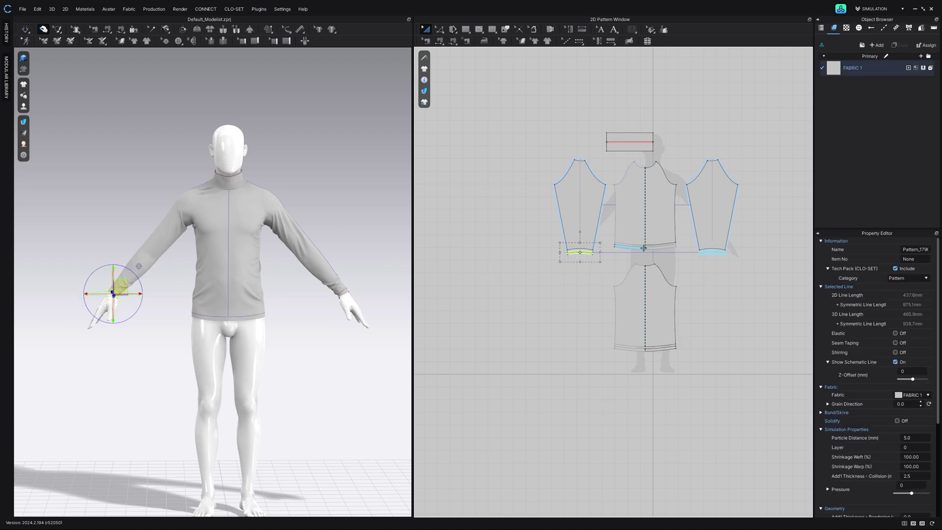
Step: Layer-clone the hem and cuff bands over themselves and place the copies just below the originals
shift+click(657, 349)
shift+click(712, 254)
right_click(716, 255)
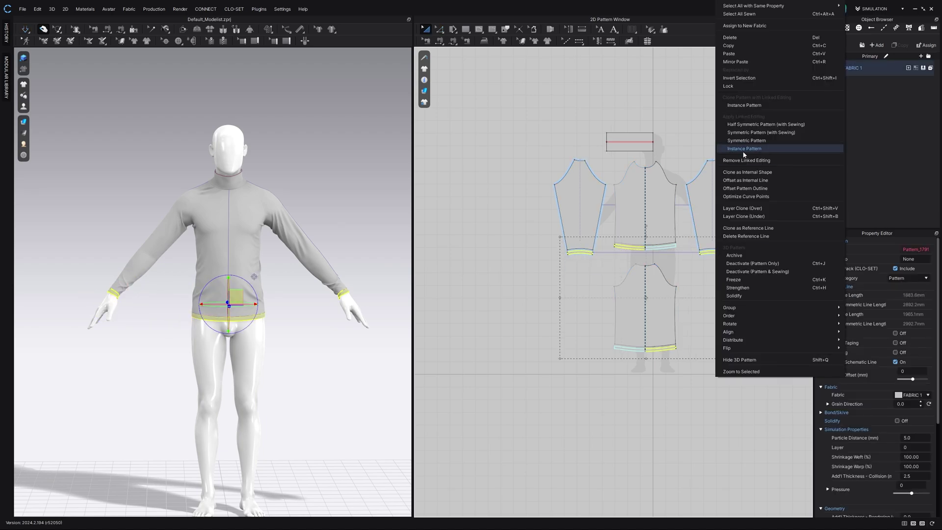
click(758, 208)
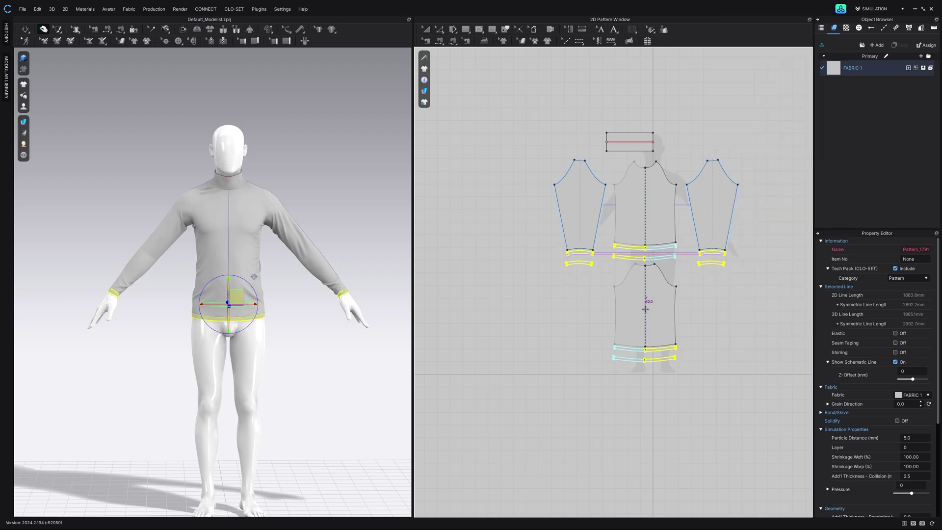
click(650, 314)
click(769, 308)
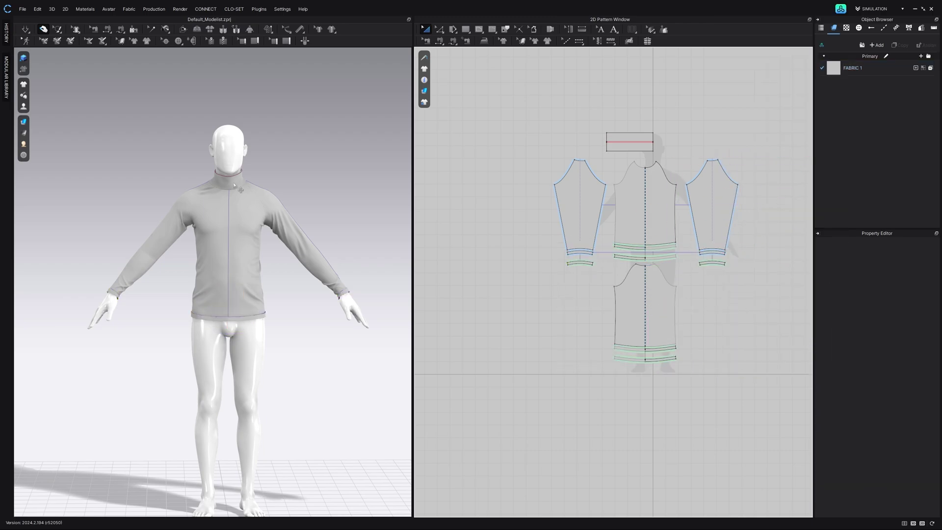
Step: Simulate the garment with the layered bands and examine the cuff at the avatar's wrist up close
click(25, 31)
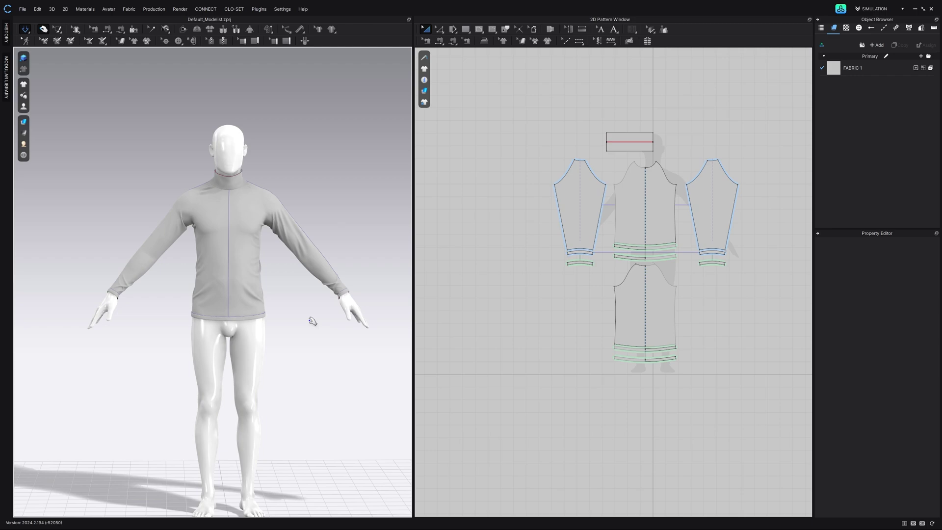
scroll(338, 313, up, 1)
scroll(234, 316, down, 3)
scroll(118, 303, up, 10)
middle_drag(246, 322, 213, 295)
scroll(214, 296, up, 3)
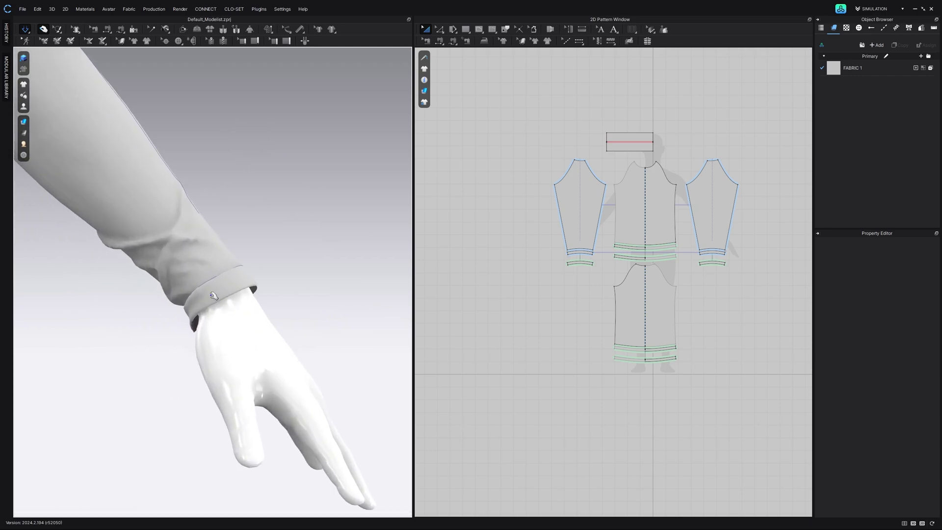
click(212, 295)
right_drag(231, 311, 218, 292)
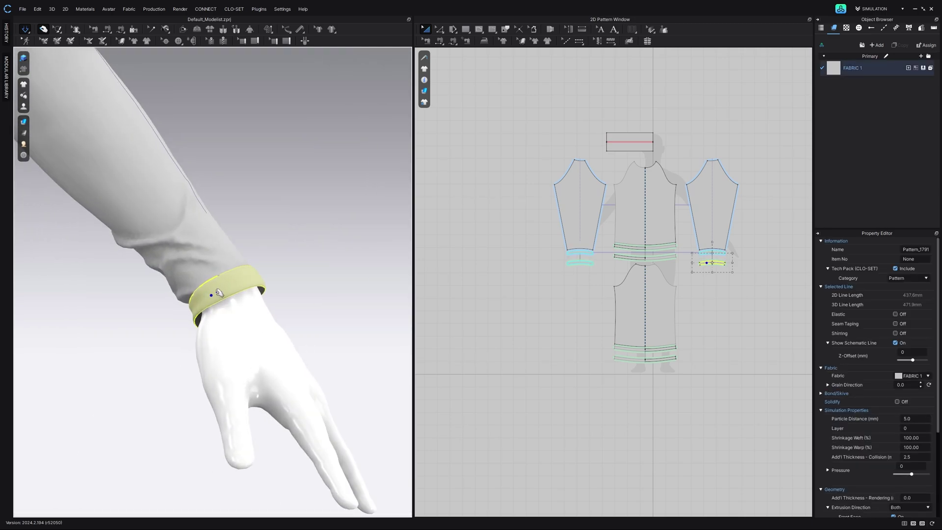
click(201, 260)
scroll(161, 190, up, 5)
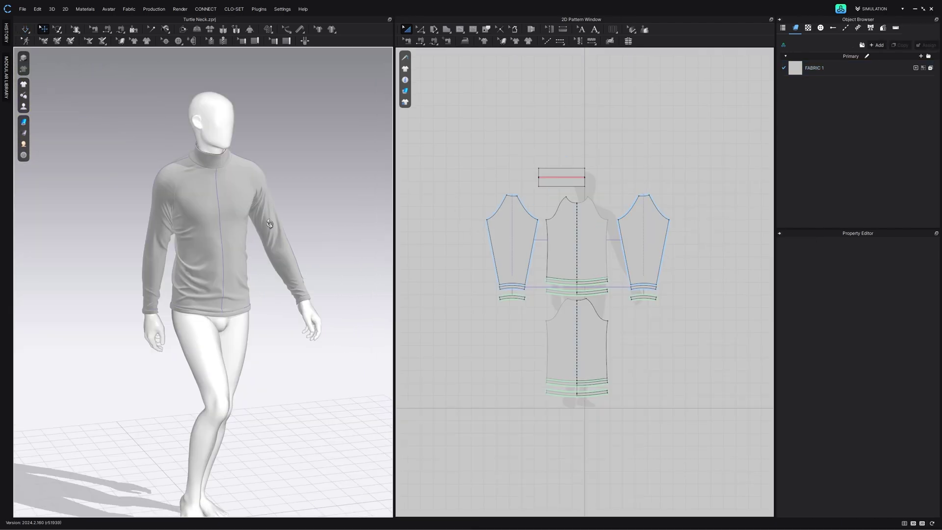
right_drag(186, 231, 295, 218)
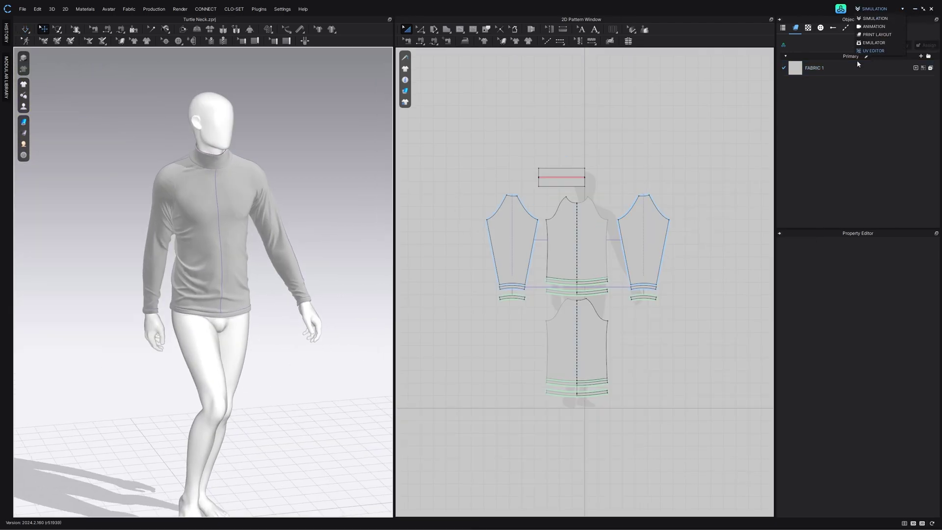
Step: Switch to the UV Editor workspace and reset the garment's UVs to the 2D pattern arrangement
click(873, 51)
scroll(709, 187, down, 1)
middle_drag(710, 188, 665, 207)
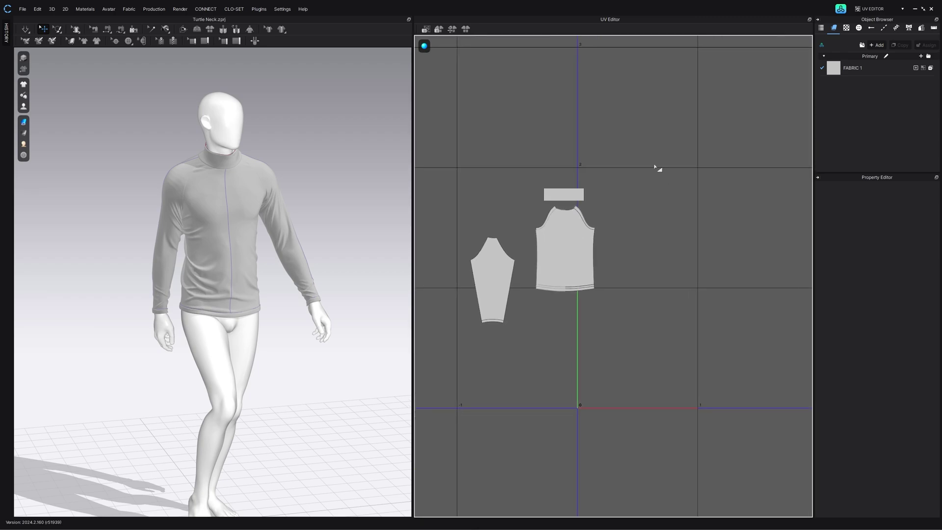
scroll(686, 316, down, 1)
middle_drag(656, 315, 615, 295)
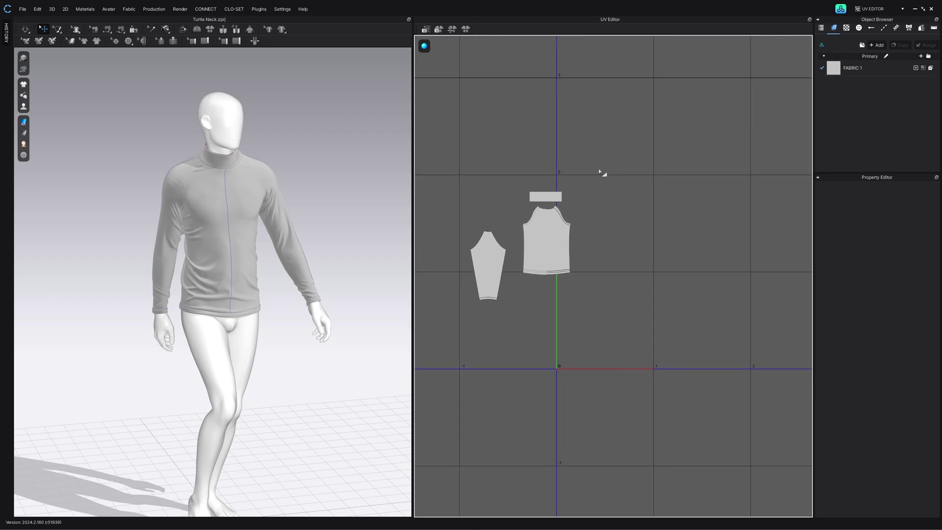
right_click(610, 156)
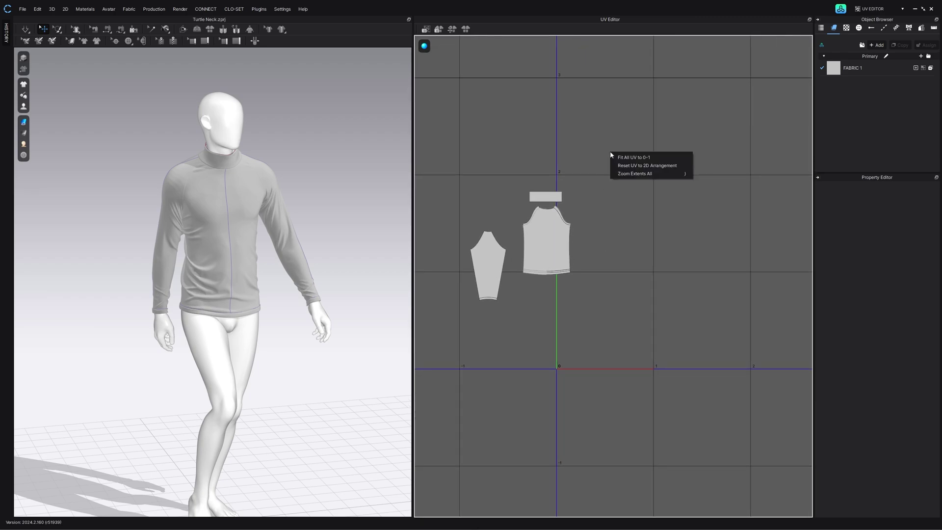
click(668, 169)
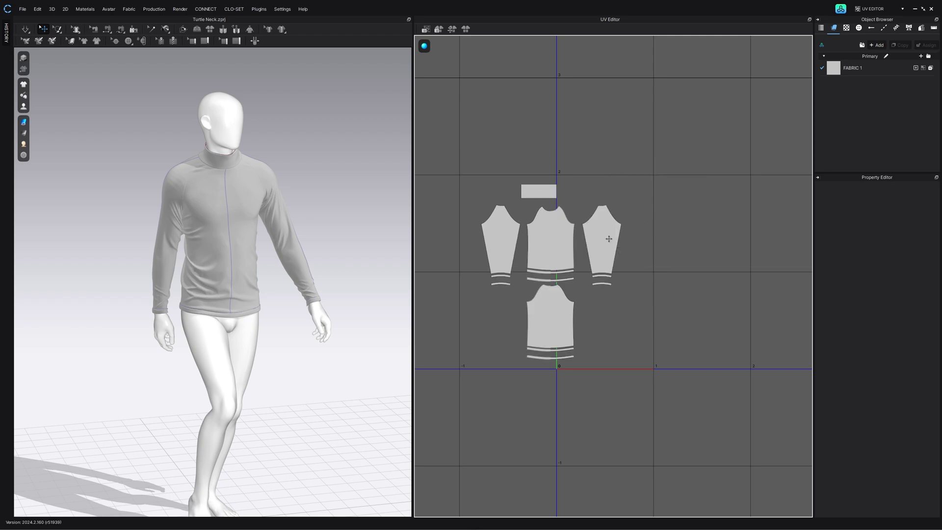
Step: Move the cloned hem and cuff band UVs up close beneath the original bands of the front, back and sleeves
scroll(609, 239, down, 5)
scroll(571, 269, up, 7)
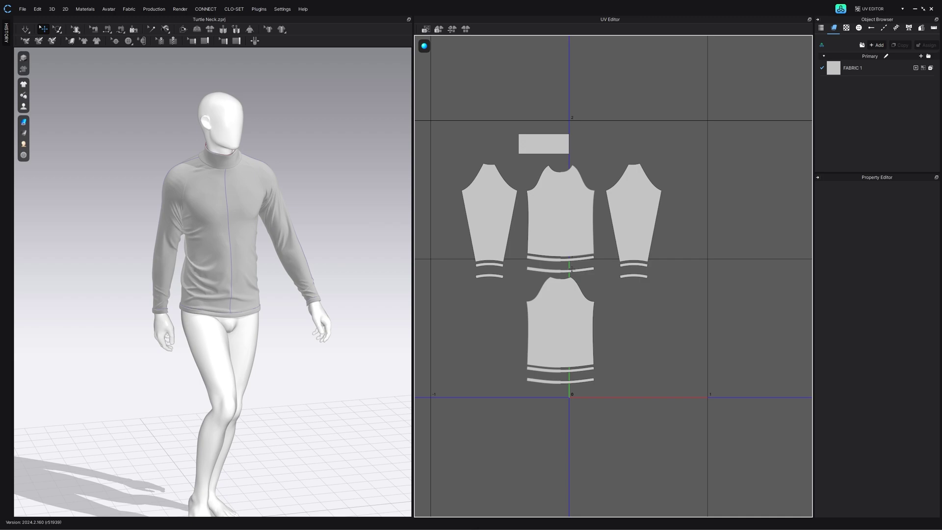
click(571, 269)
click(490, 274)
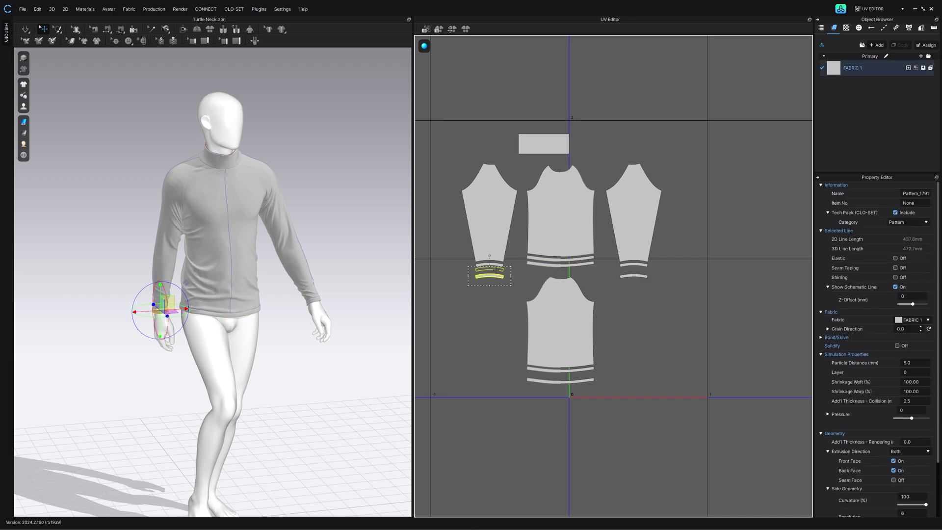
click(517, 280)
drag(628, 277, 628, 274)
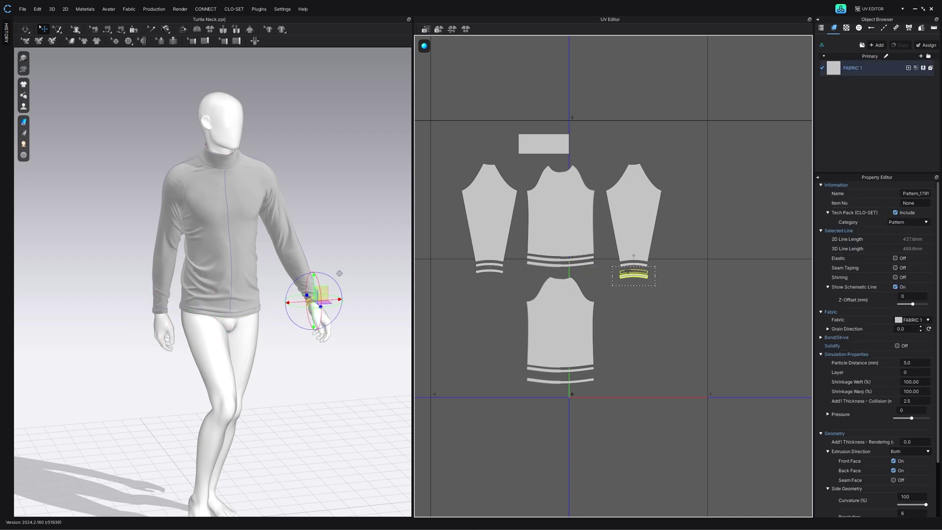
click(632, 291)
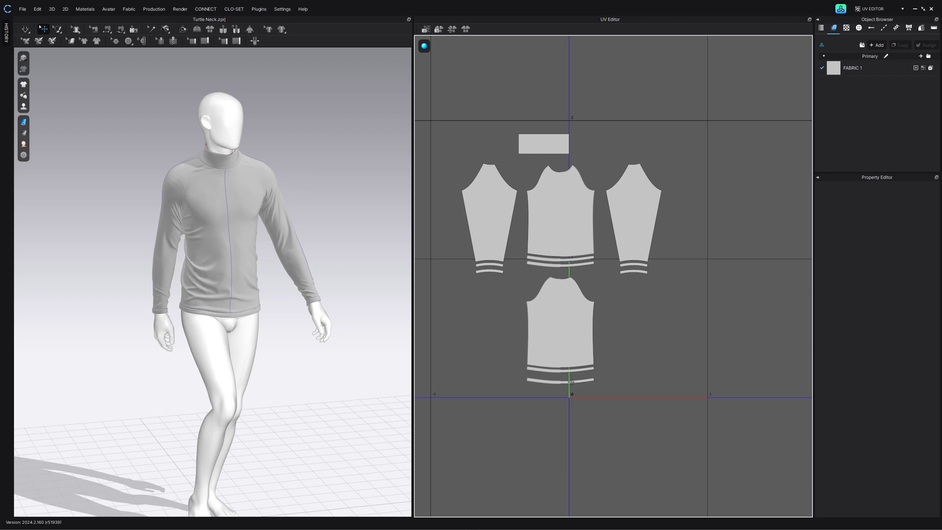
click(568, 369)
scroll(567, 371, up, 2)
click(647, 362)
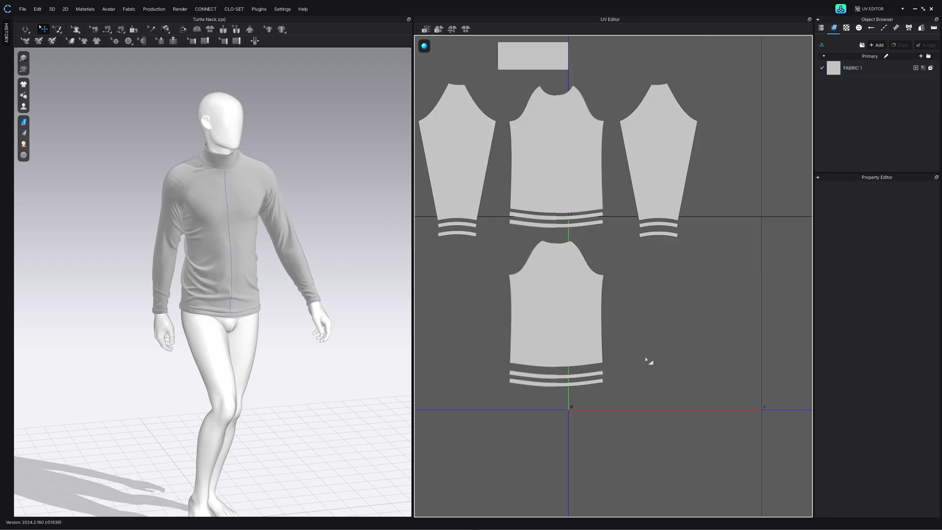
Step: Centre the collar UV above the front piece, then scale down all UV pieces together and move them toward the 0–1 tile
scroll(641, 340, down, 4)
click(597, 163)
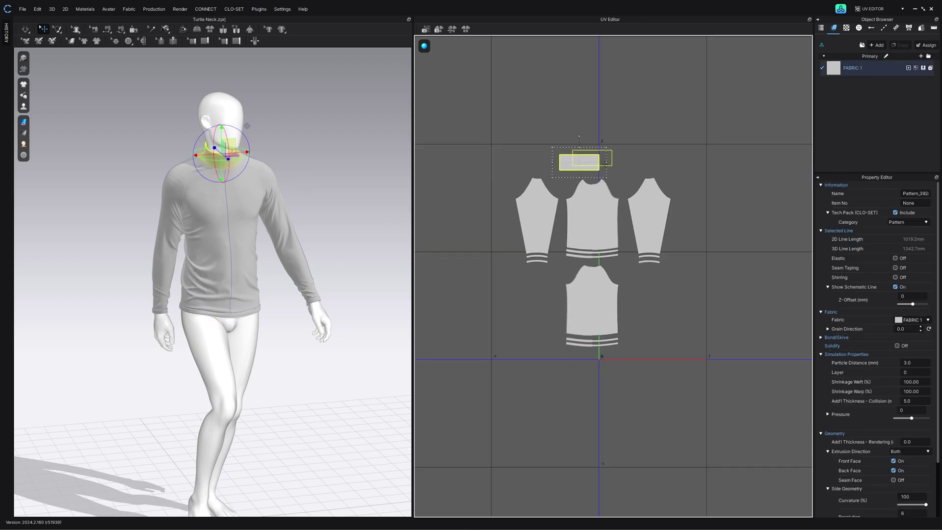
click(718, 140)
drag(470, 400, 470, 401)
drag(544, 202, 607, 209)
drag(602, 182, 622, 213)
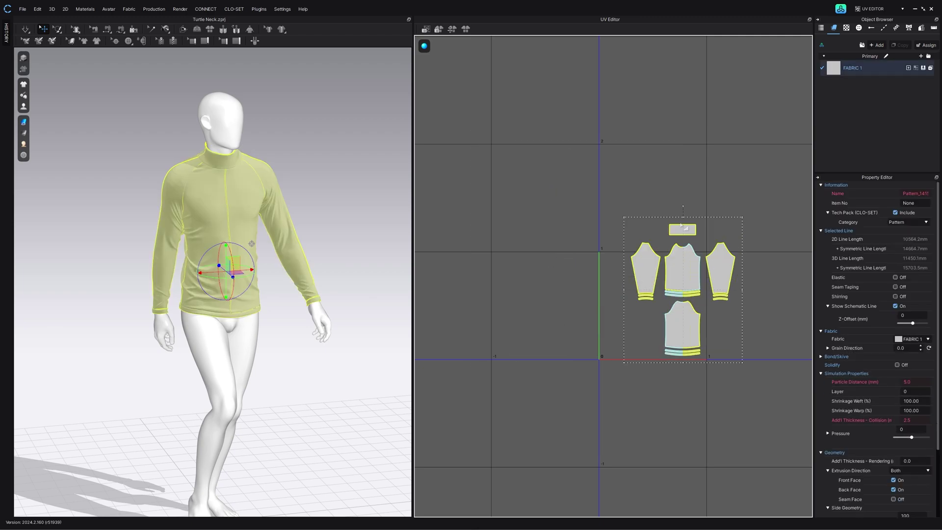
Step: Stack the two sleeve UVs with their cuff bands one above the other beside the front and back pieces
scroll(726, 287, up, 1)
middle_drag(739, 289, 693, 291)
drag(566, 237, 678, 354)
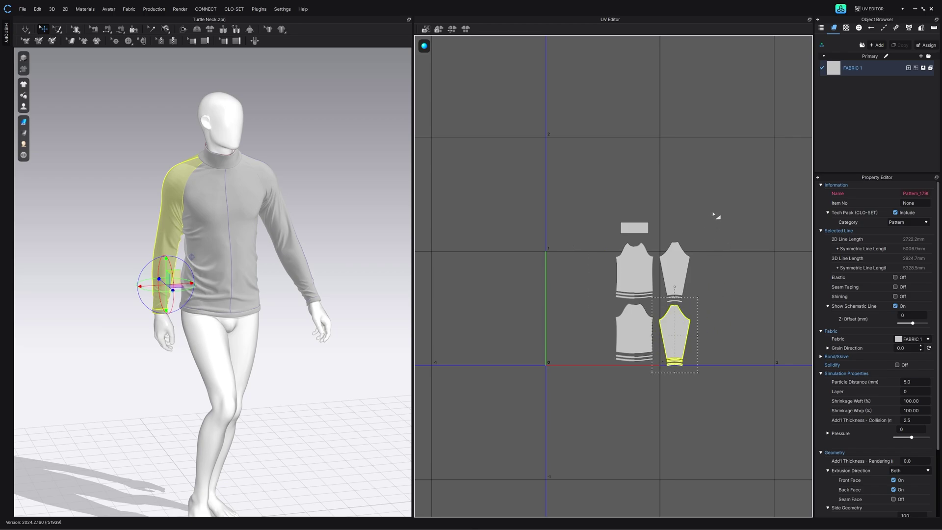
Step: Select all UV pieces and move the whole layout sideways into the 0–1 tile
key(ctrl+a)
drag(678, 270, 619, 270)
drag(638, 215, 630, 232)
click(653, 252)
scroll(652, 313, up, 3)
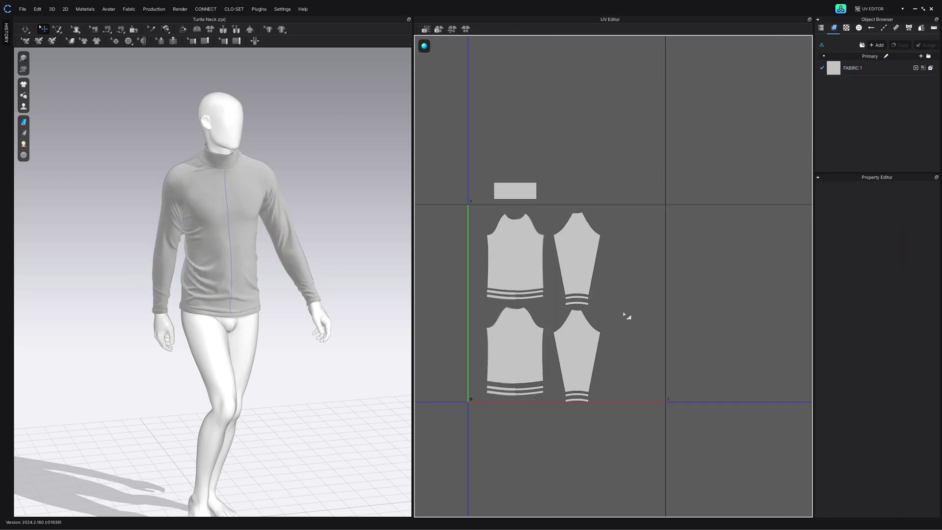
Step: Place the two sleeve UVs side by side next to the front piece and fit the collar into the space below them
drag(559, 298, 617, 298)
drag(550, 298, 621, 426)
drag(585, 357, 590, 260)
drag(638, 259, 634, 258)
drag(515, 191, 583, 327)
click(619, 360)
Step: Examine the finished turtleneck on the avatar from the back around to the front in the Simulation workspace
click(17, 9)
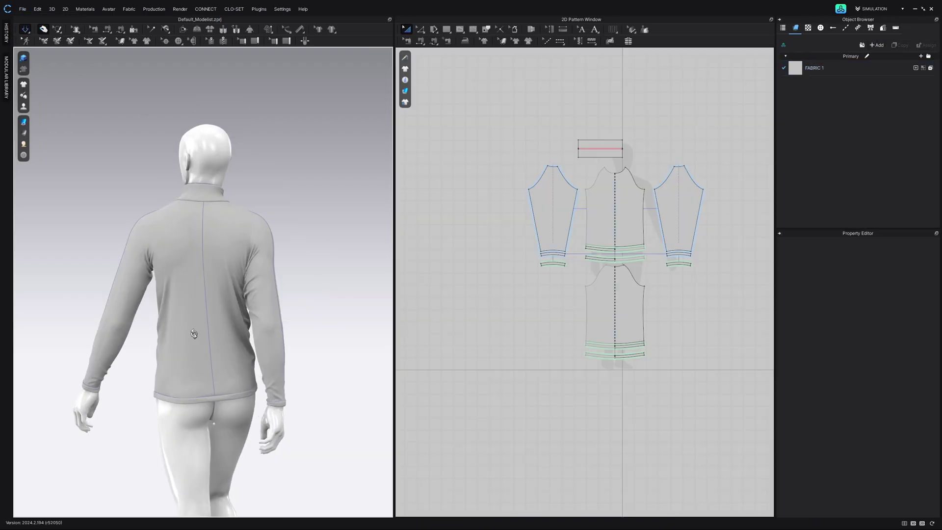
right_drag(304, 338, 328, 311)
middle_drag(329, 310, 336, 250)
scroll(336, 250, down, 3)
scroll(336, 250, up, 2)
right_drag(336, 250, 326, 273)
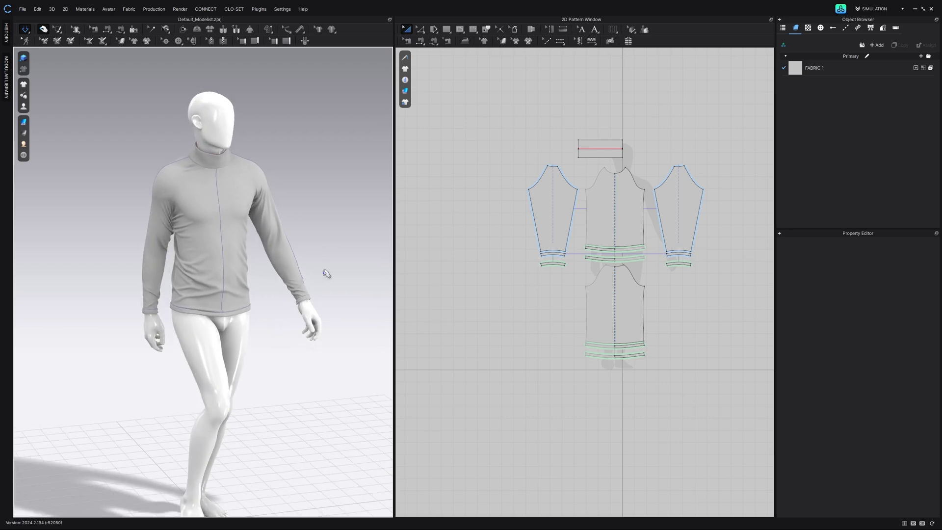